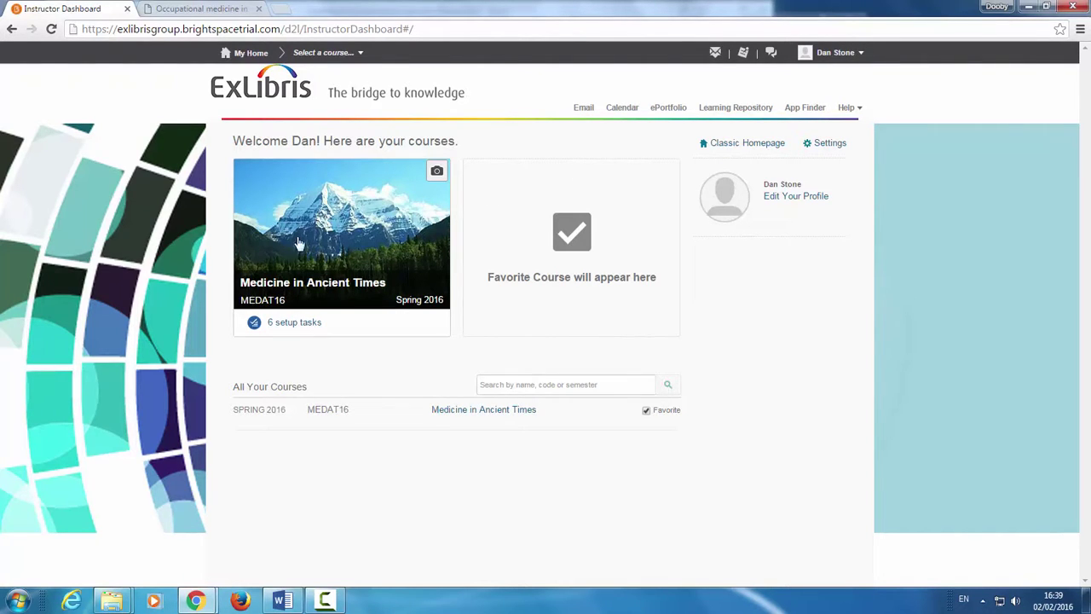
Open the Medicine in Ancient Times course's Reading List link in its Course Reading List folder.
left_click(346, 230)
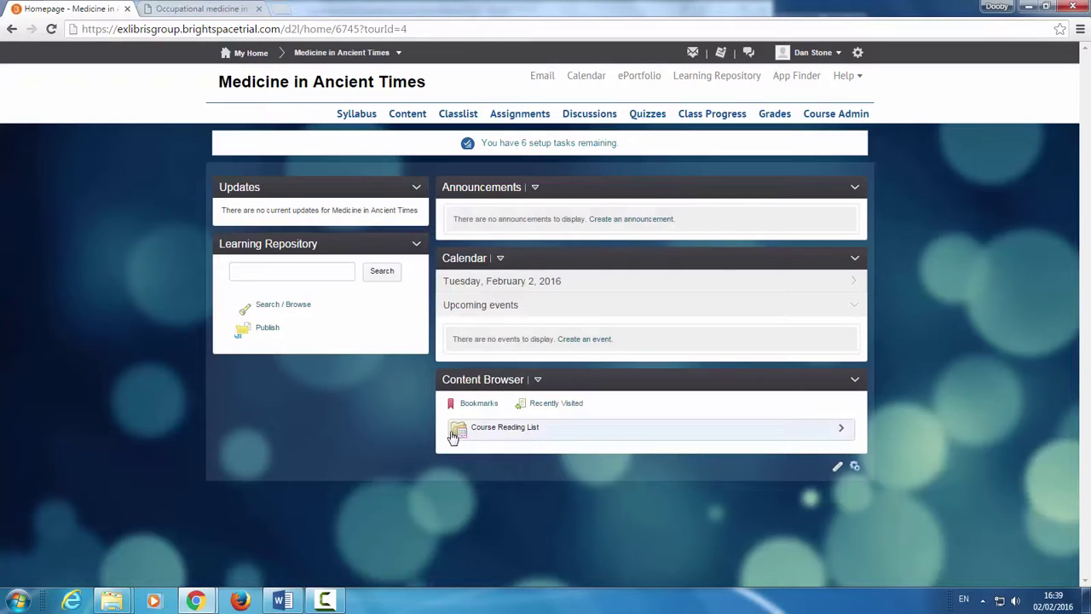
left_click(511, 427)
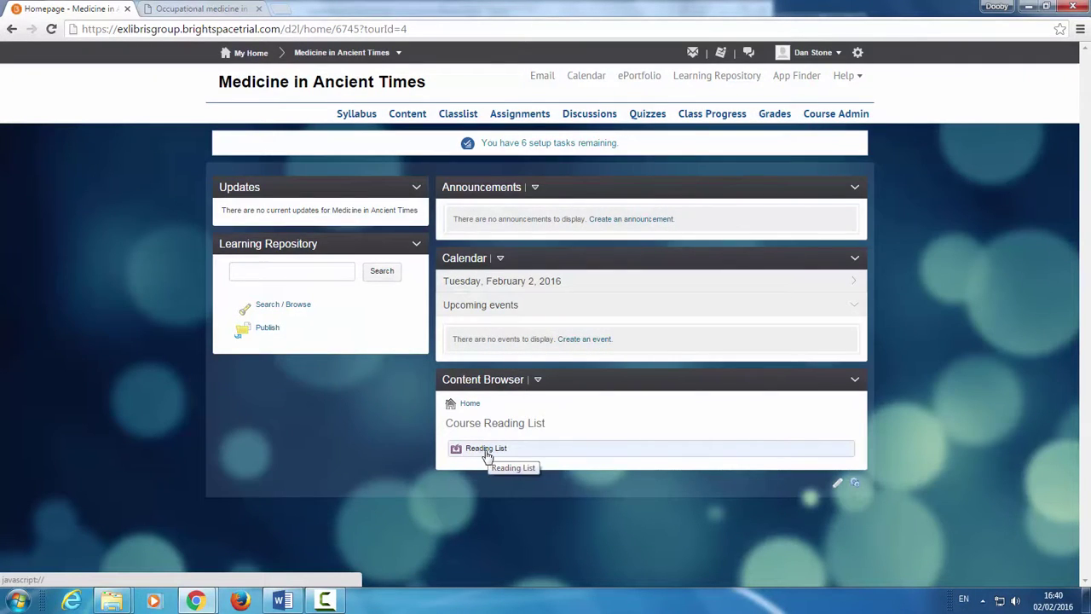
left_click(487, 452)
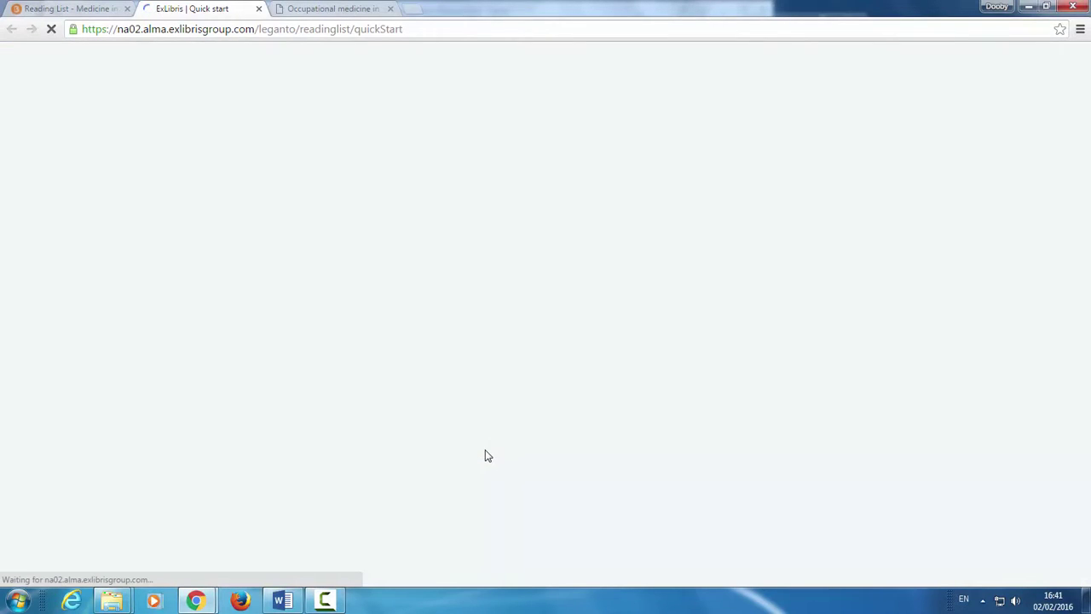
Create the new list with description 'Medicine from Ancient Egypt to Late Medieval Europe.'.
key("F11")
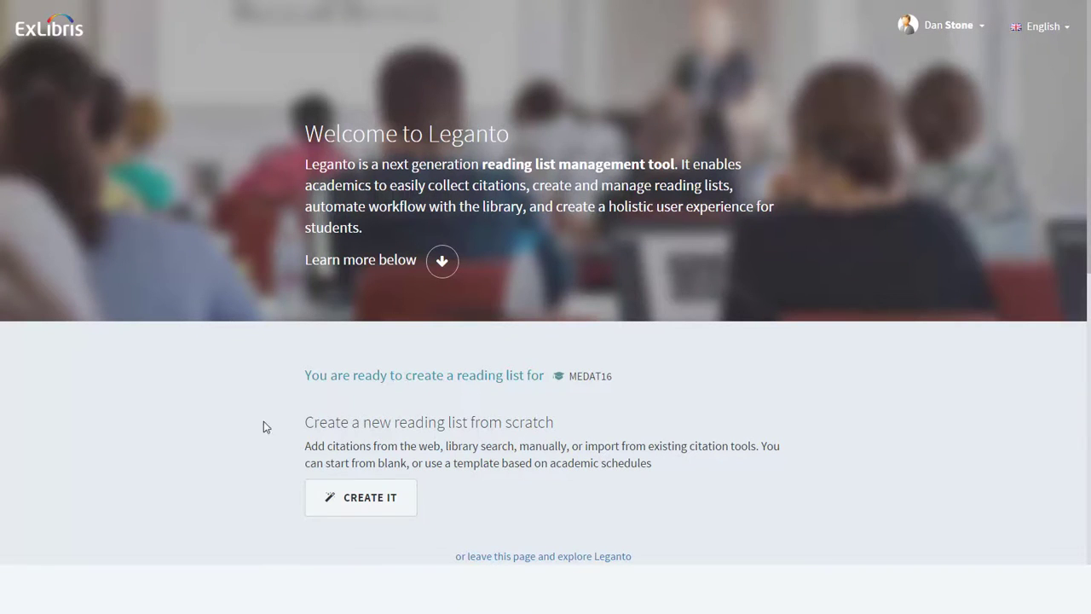
left_click(369, 502)
scroll(369, 508, "down", 3)
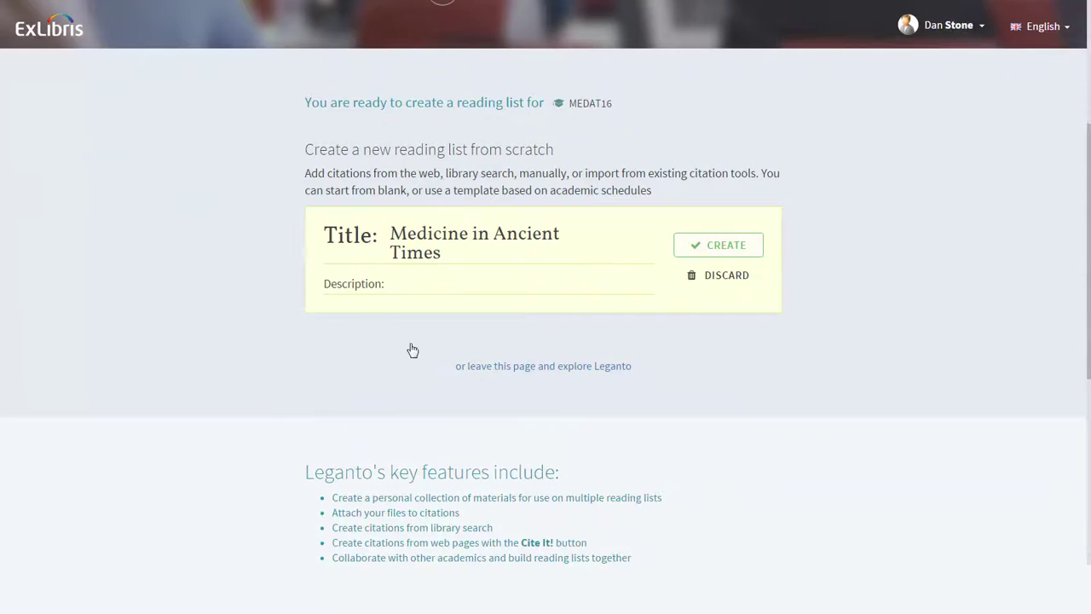
left_click(405, 283)
type("Medicine from Ancient egypt ")
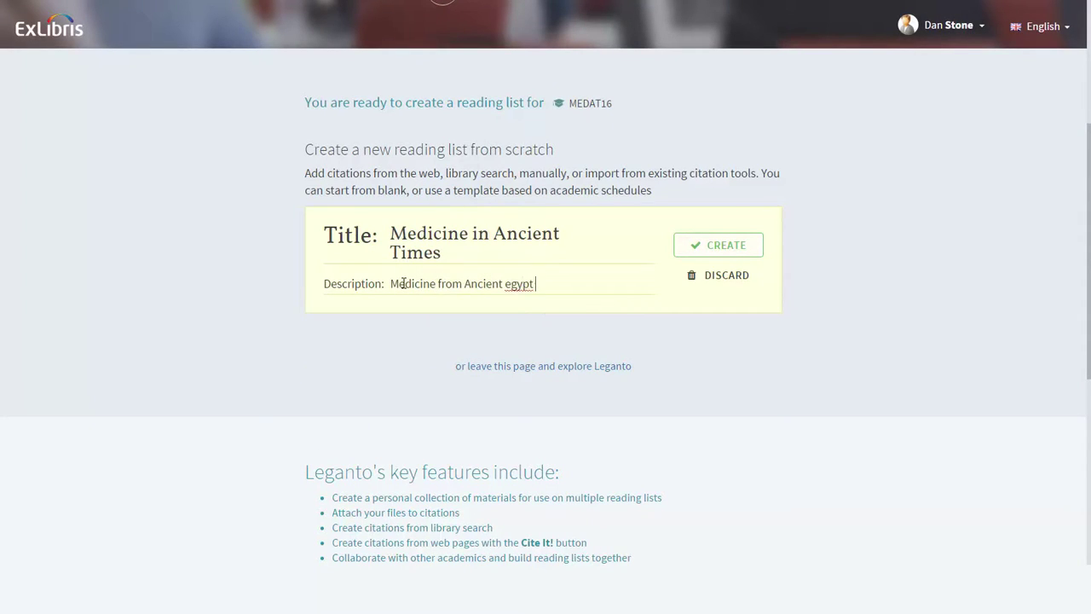
type("to Late Medieval Europe.")
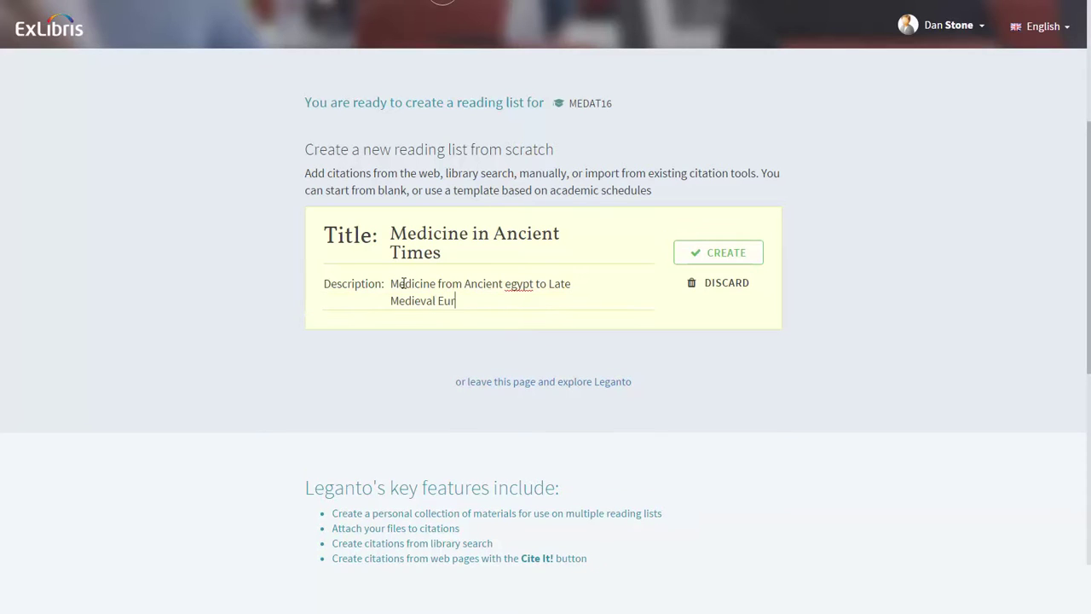
double_click(511, 283)
type("Egypt")
left_click(743, 251)
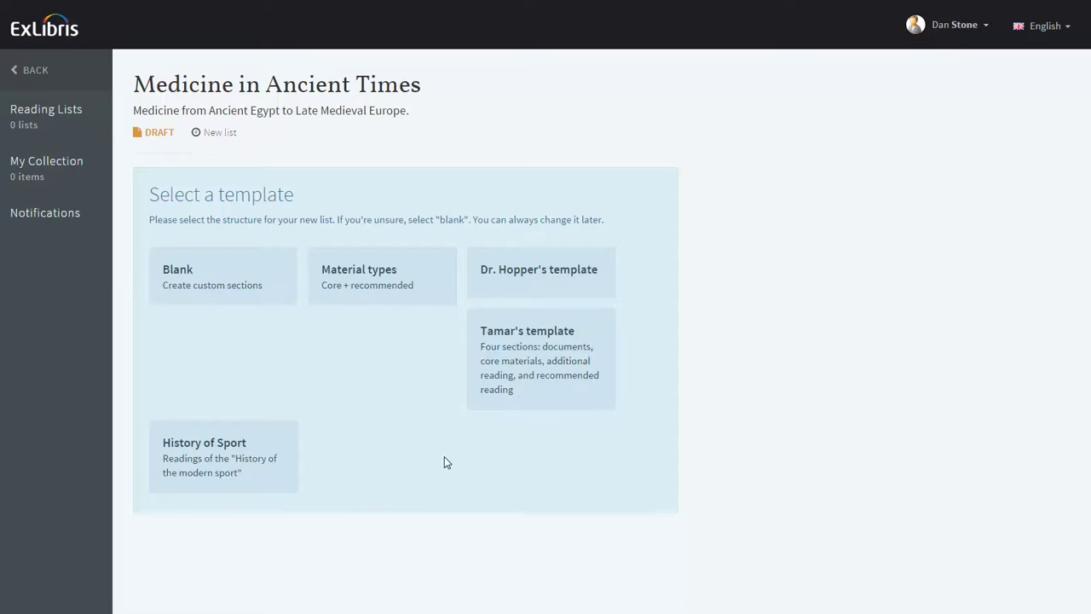
Base the list on the Blank template and decline course association with NOT NOW.
left_click(234, 292)
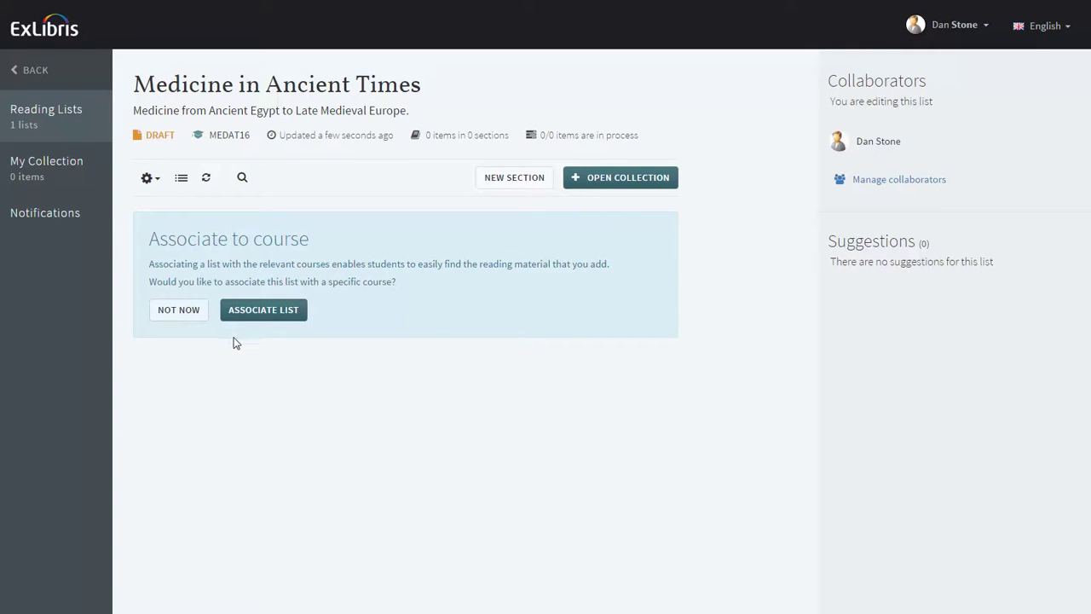
left_click(179, 310)
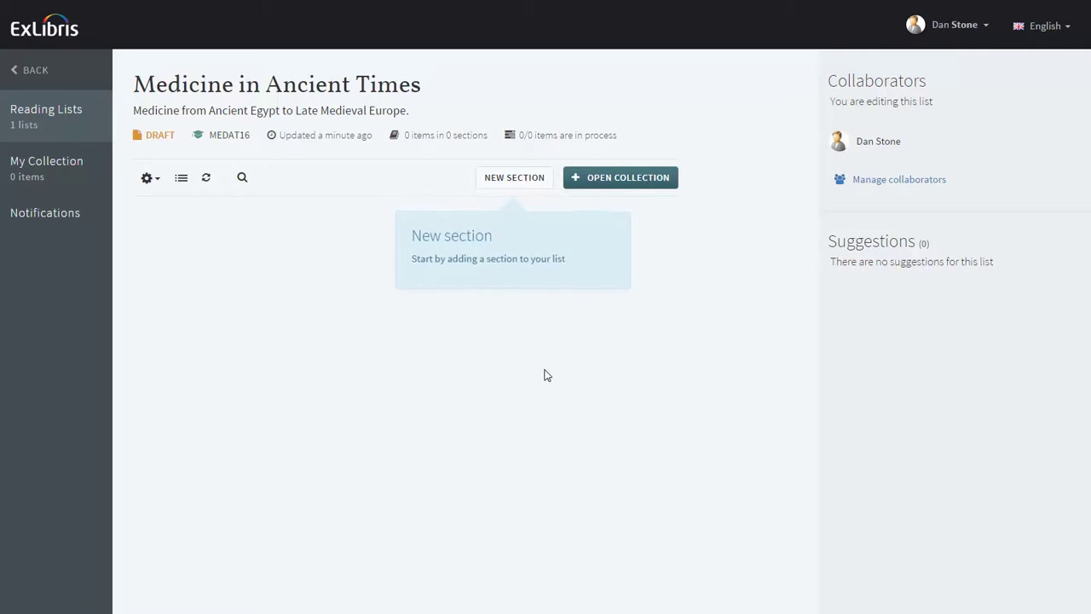
Create a section titled 'Week 1' with the description 'Introduction'.
left_click(518, 180)
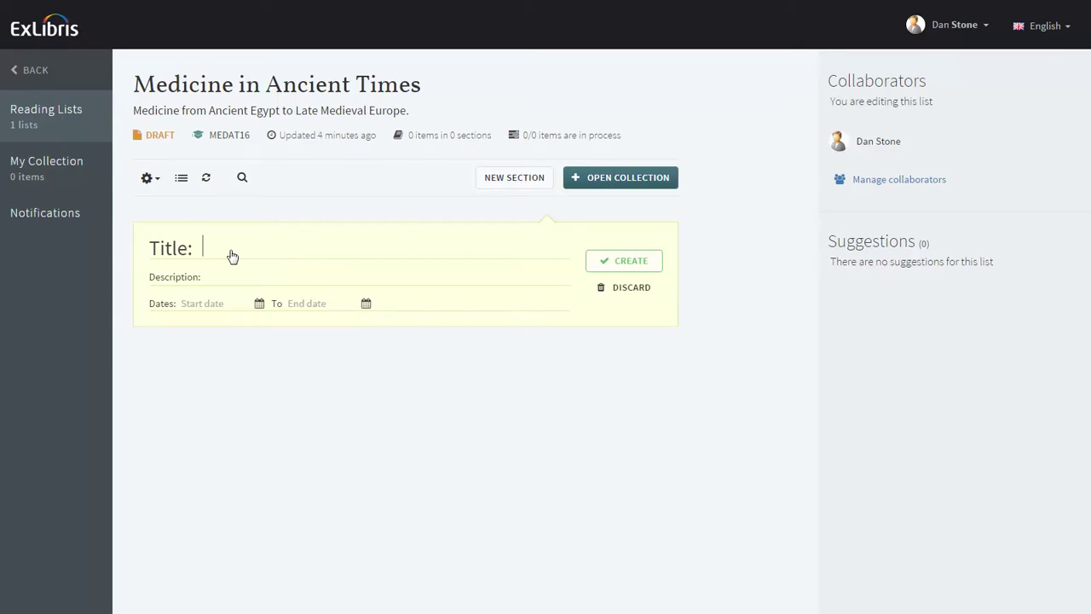
type("Week 1")
left_click(224, 280)
type("Introduction")
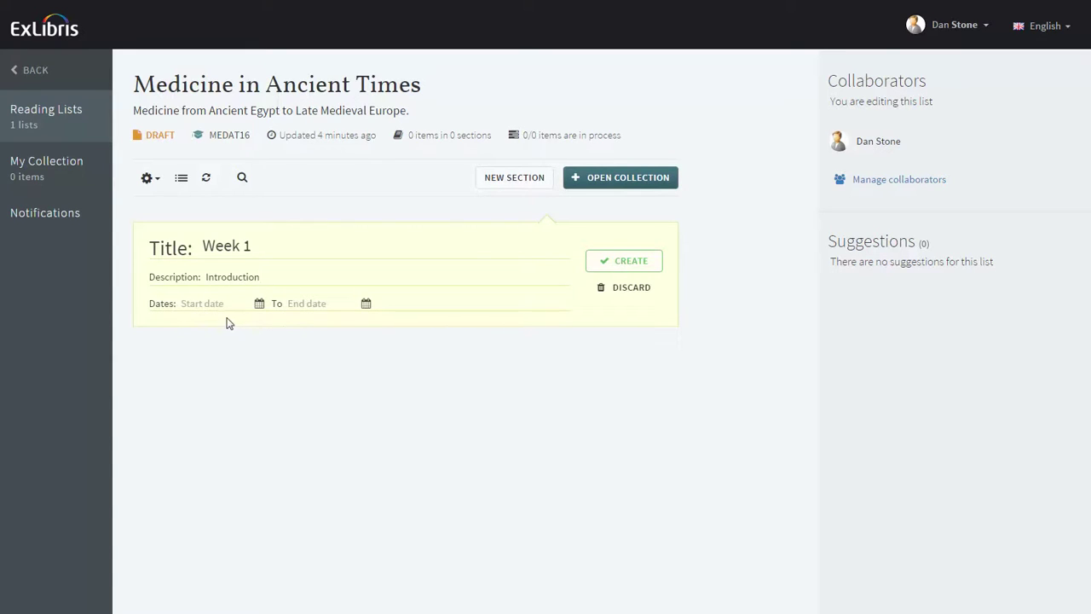
left_click(622, 262)
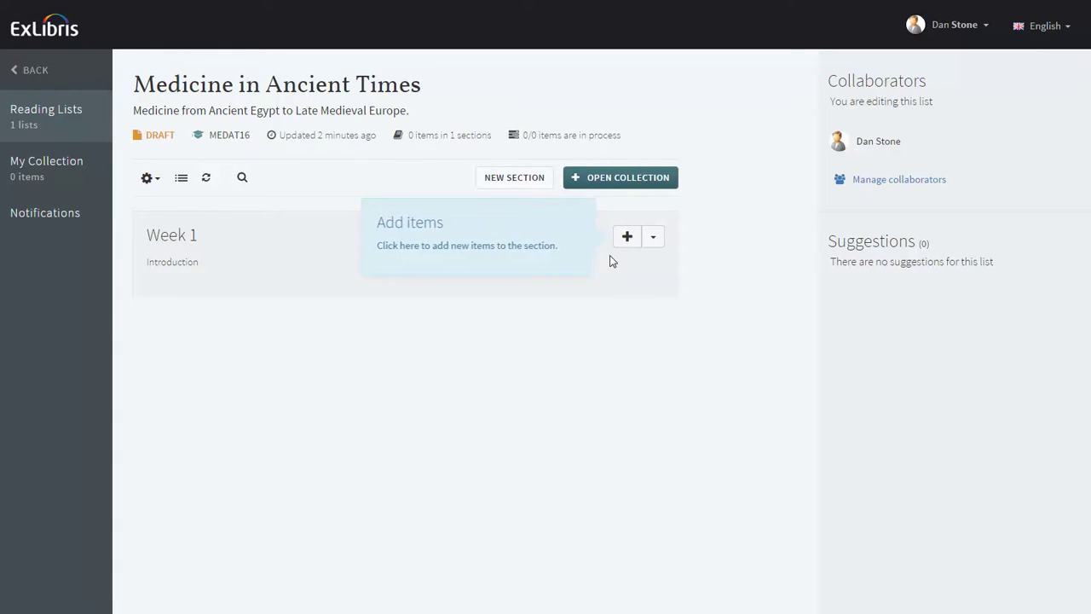
Create a second section titled 'Week 2' with no description.
left_click(529, 184)
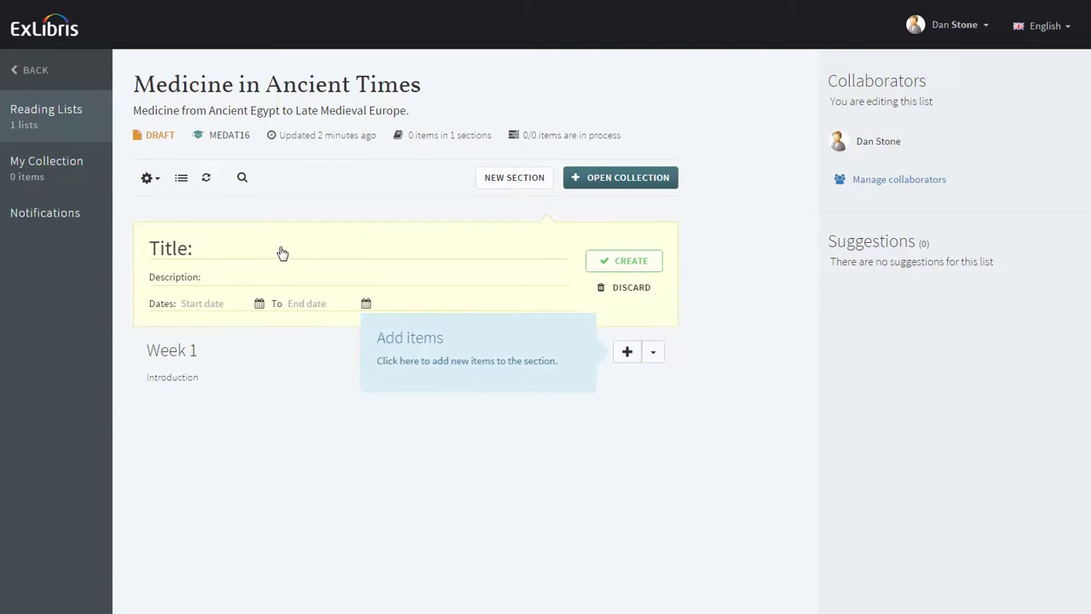
type("Week 2")
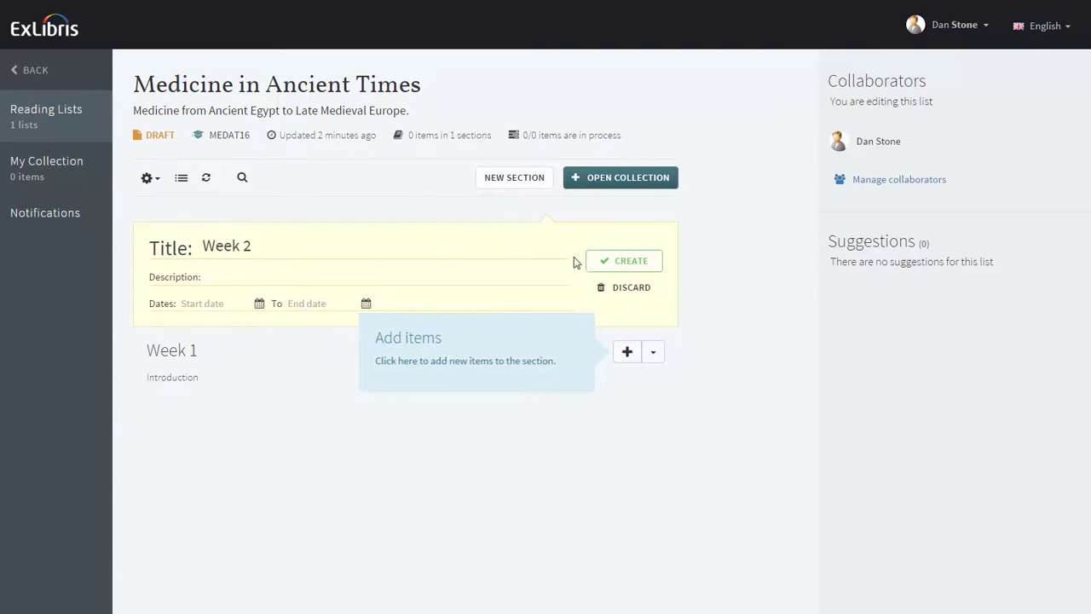
left_click(638, 263)
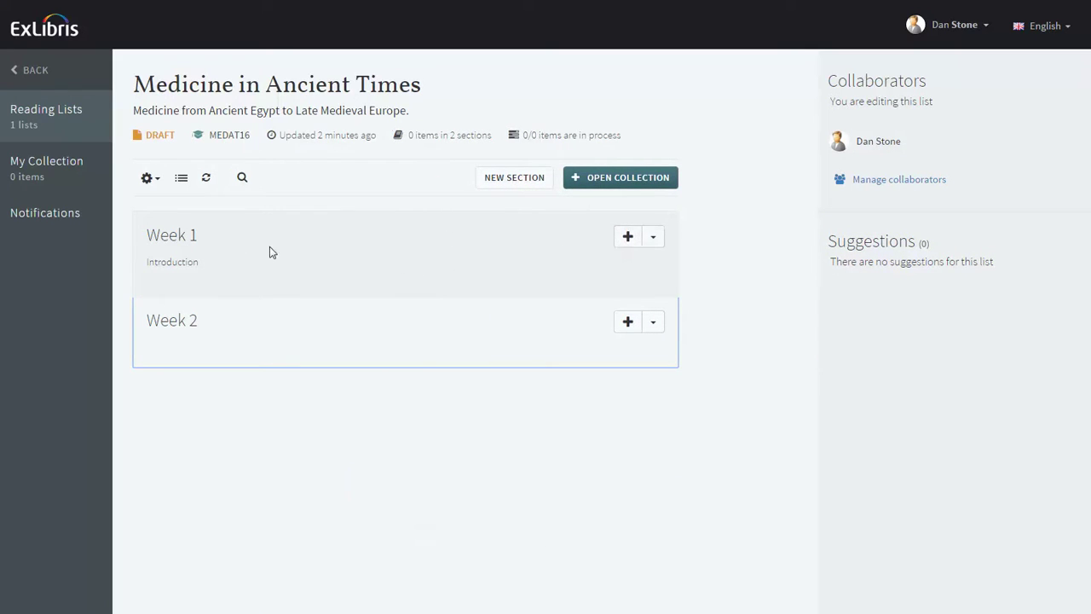
Search the Alma library scope for 'Medici' to add items to Week 1.
left_click(626, 238)
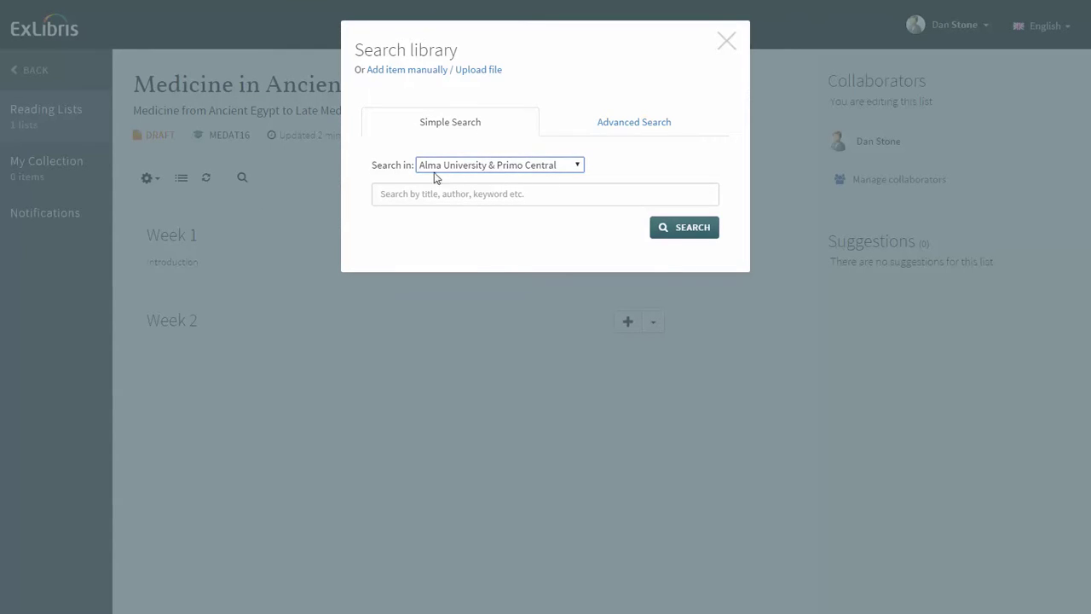
left_click(583, 166)
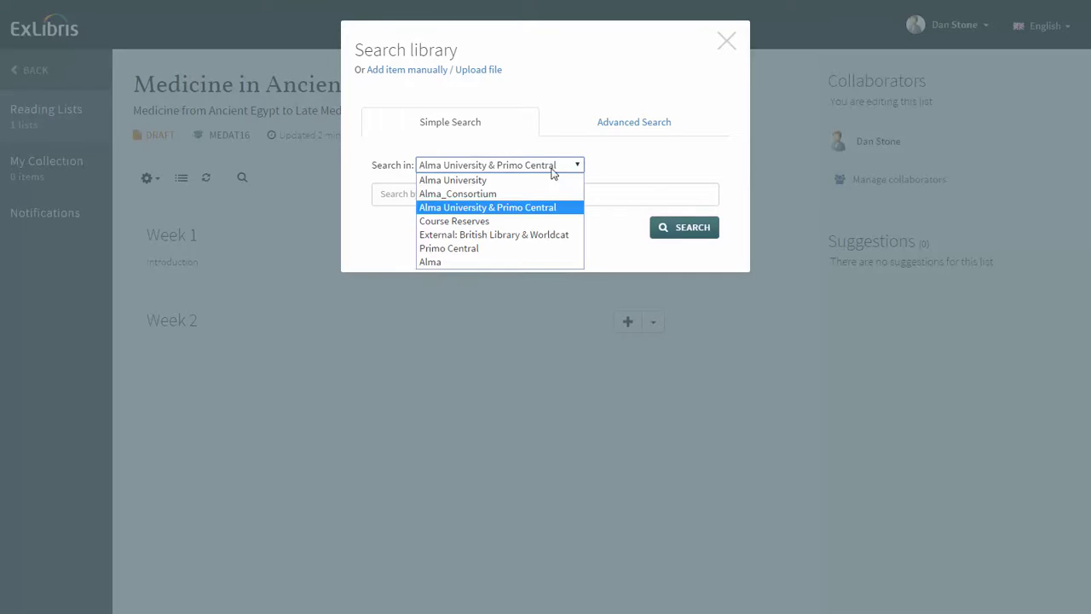
left_click(451, 262)
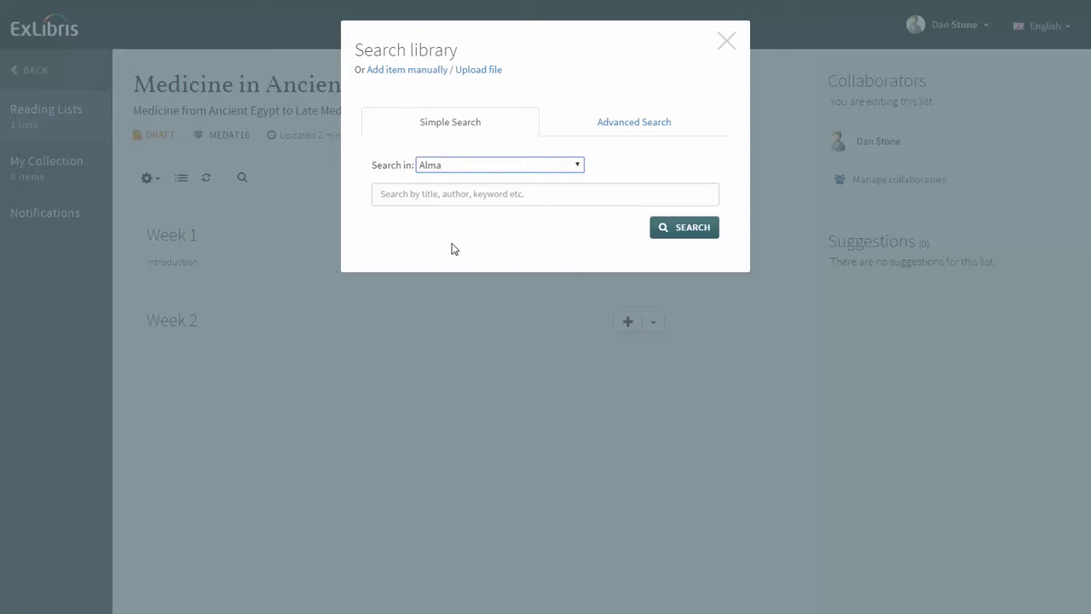
left_click(422, 194)
type("Medicine in ancient society")
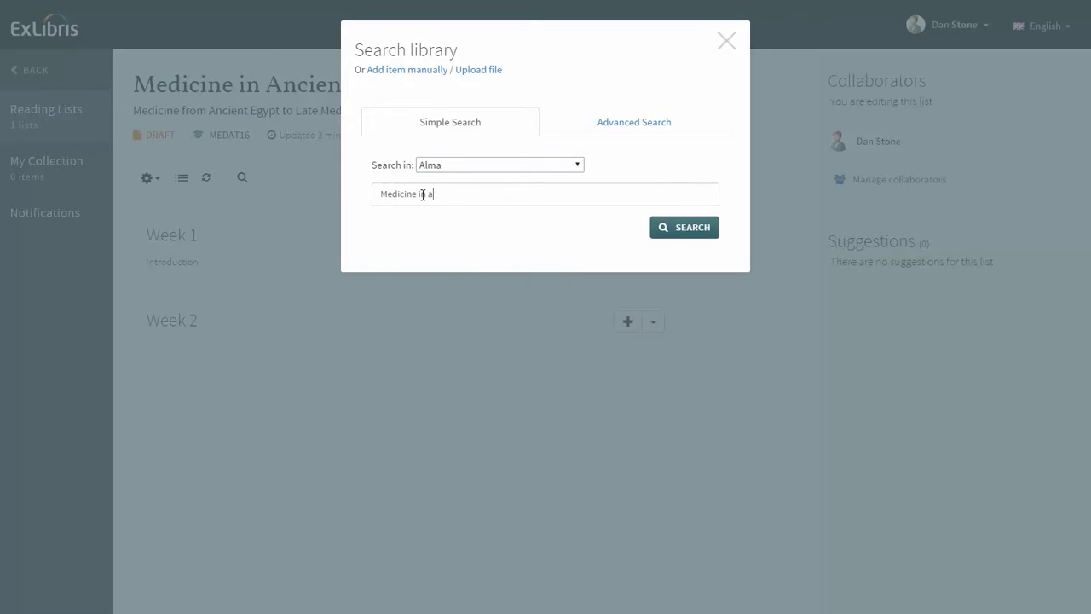
left_click(694, 227)
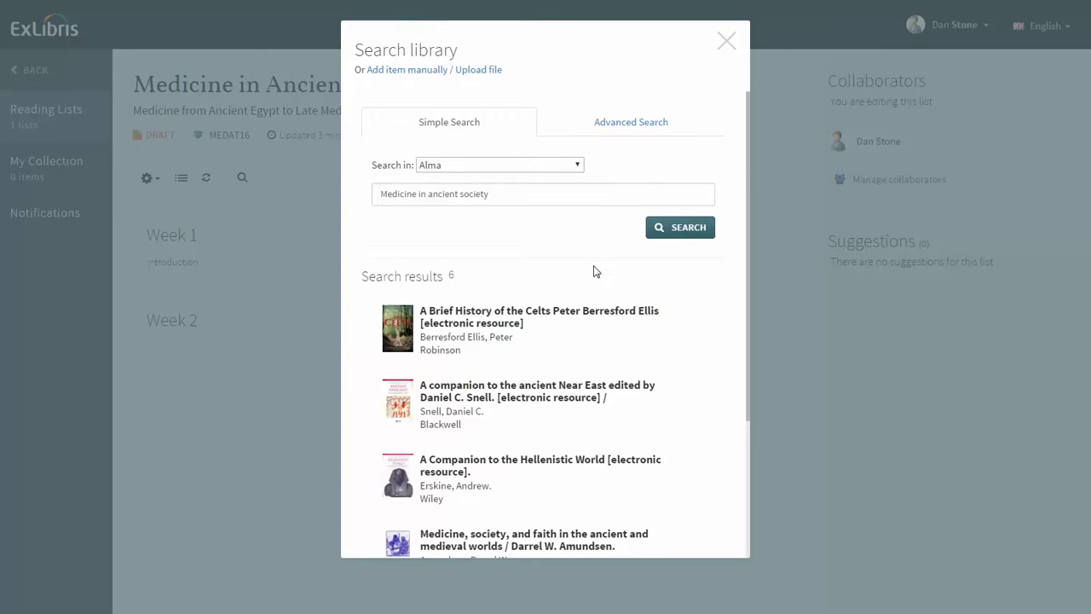
Add A companion to the ancient Near East and Medicine, society, and faith from the results.
left_click_drag(748, 290, 741, 316)
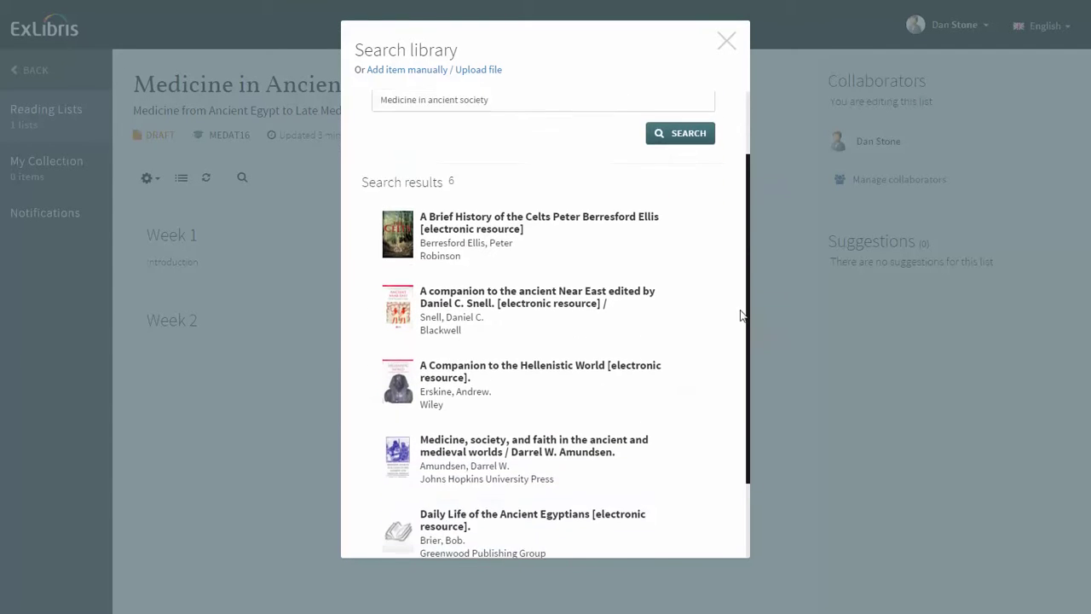
left_click(565, 296)
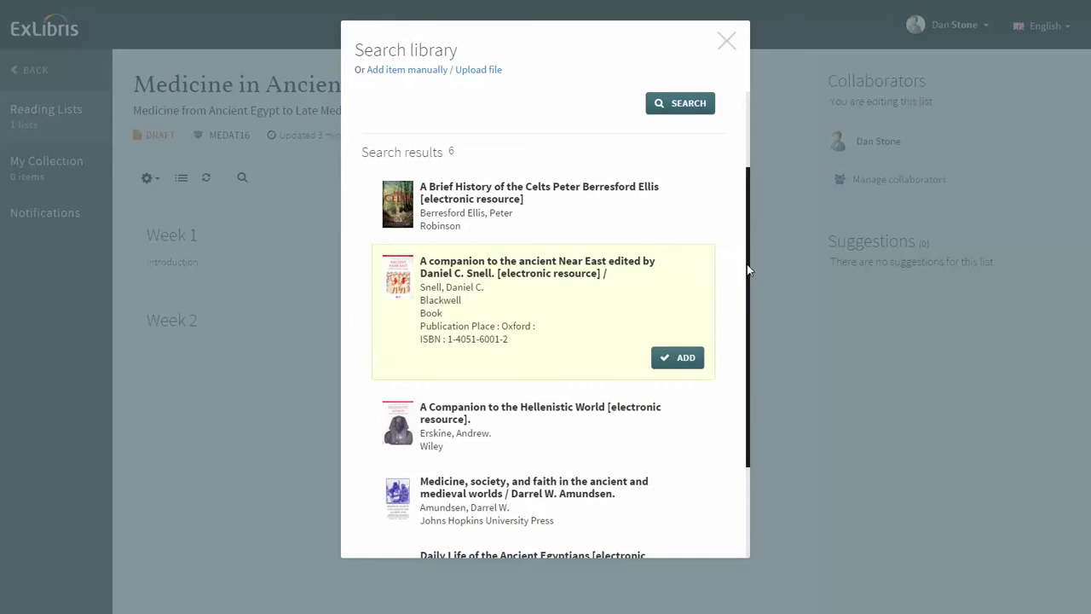
left_click_drag(747, 264, 743, 373)
left_click(472, 353)
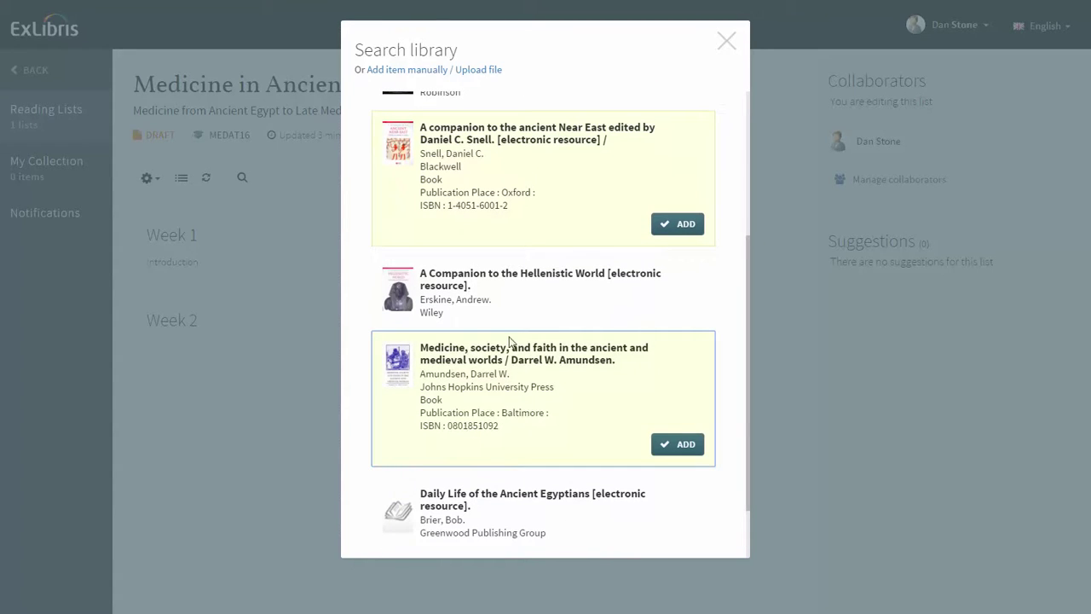
left_click_drag(751, 342, 747, 337)
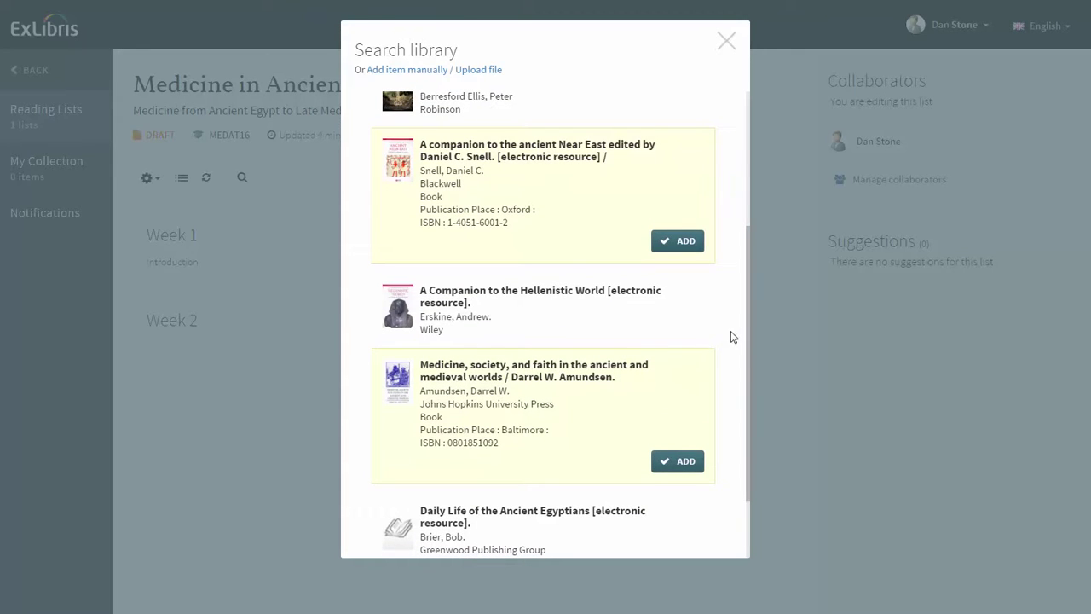
left_click(687, 244)
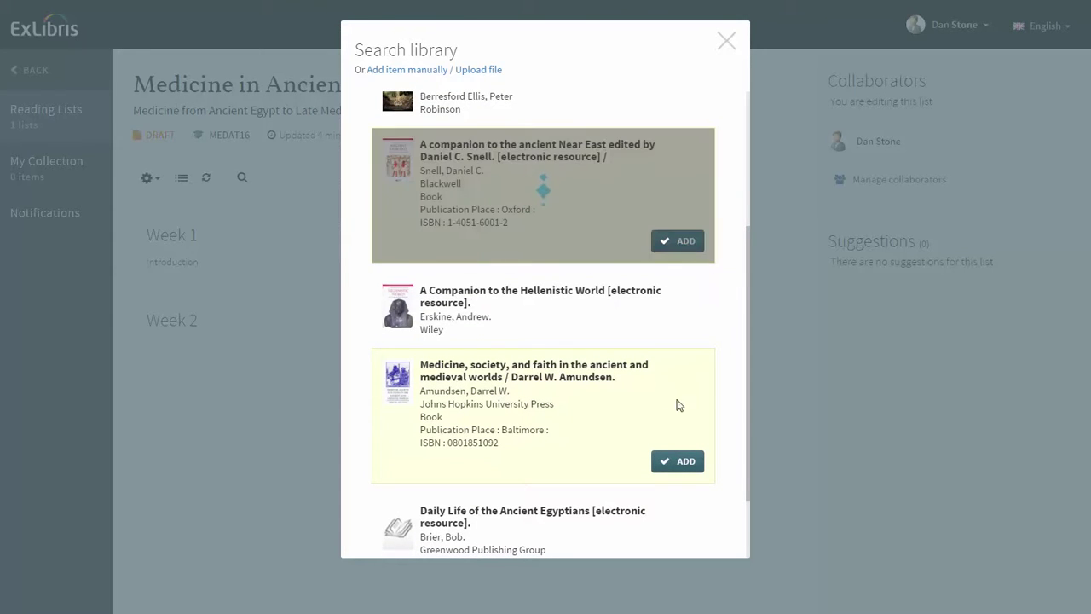
left_click(687, 465)
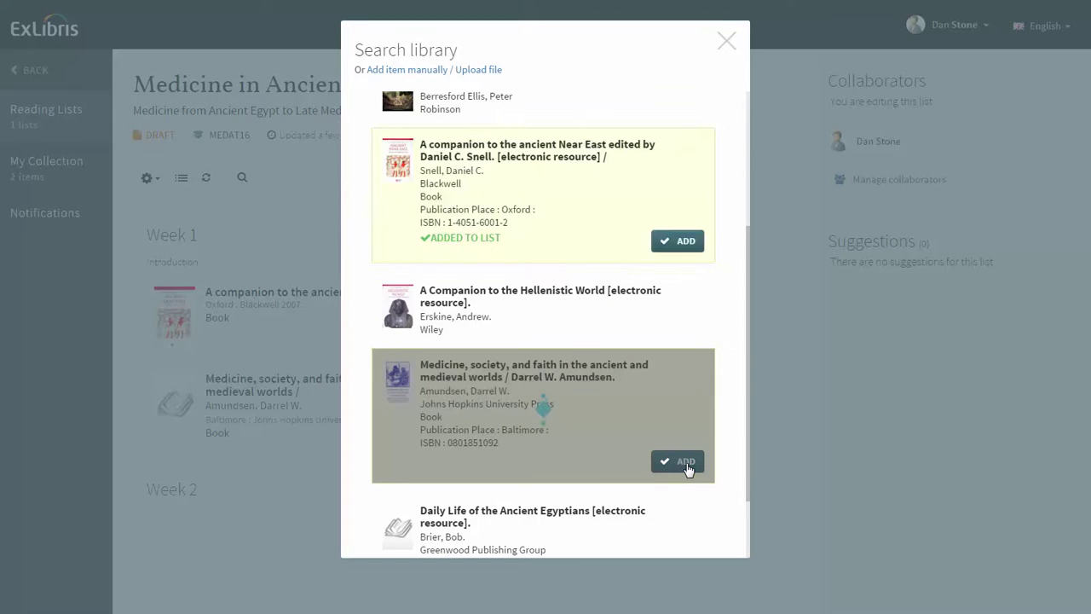
left_click(726, 42)
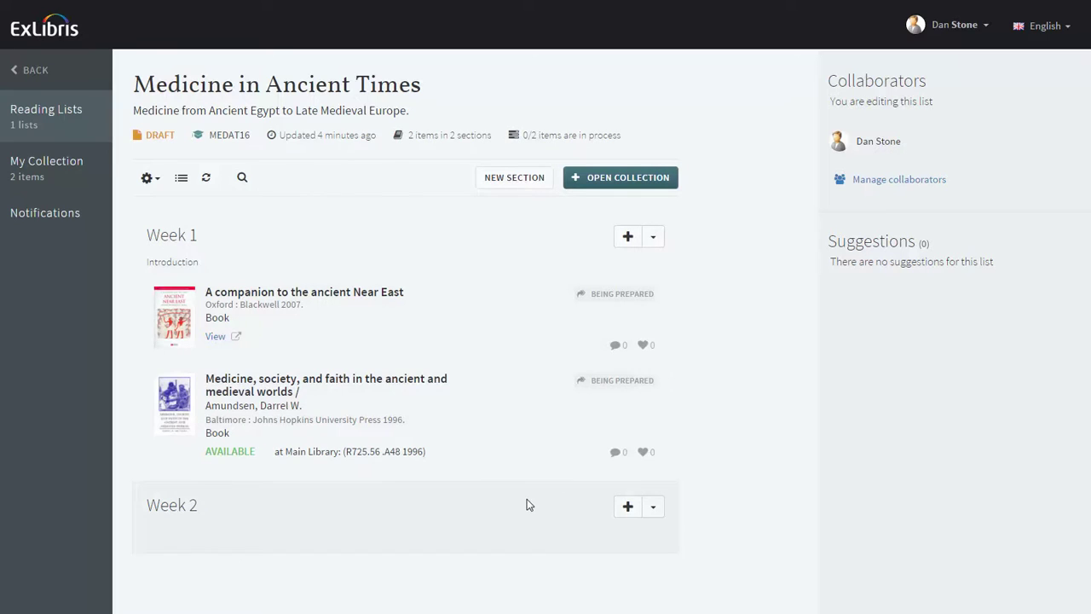
Search the Primo Central scope for 'Medicine in Ancient gre' to add to Week 1.
left_click(628, 239)
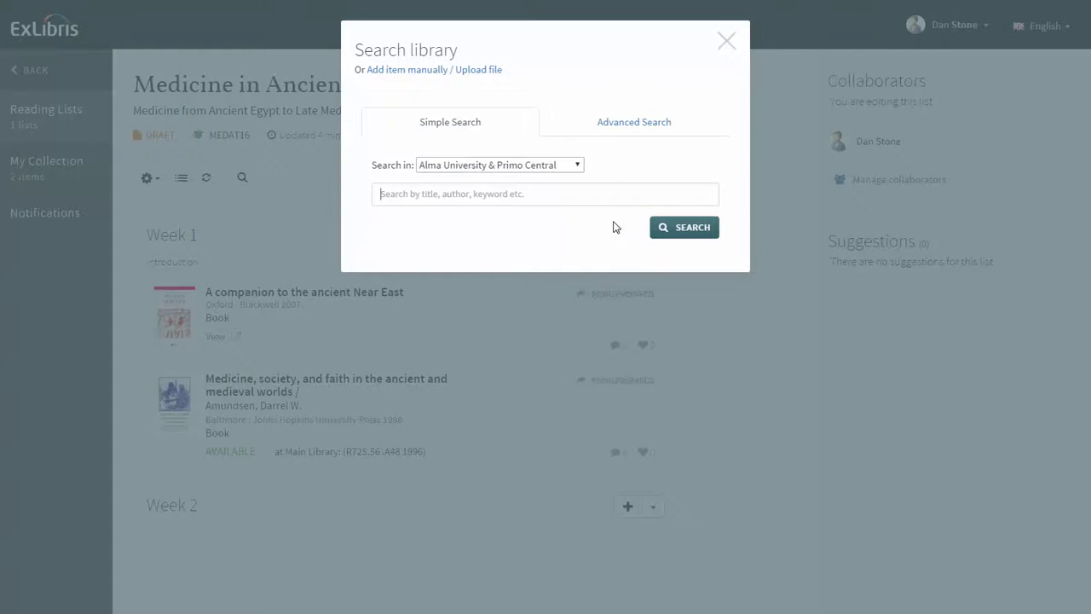
left_click(580, 167)
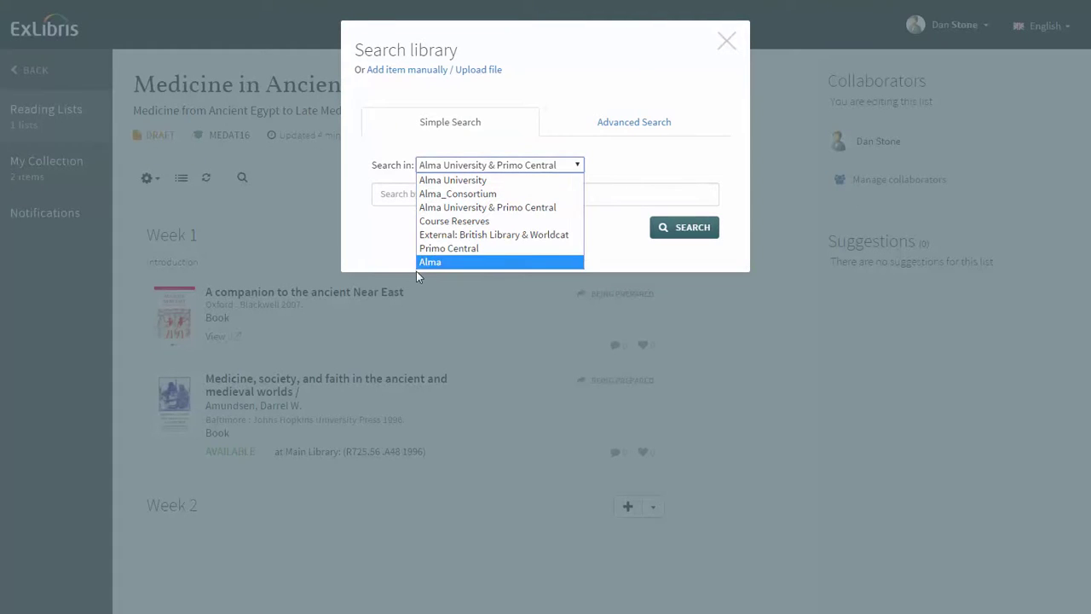
left_click(430, 250)
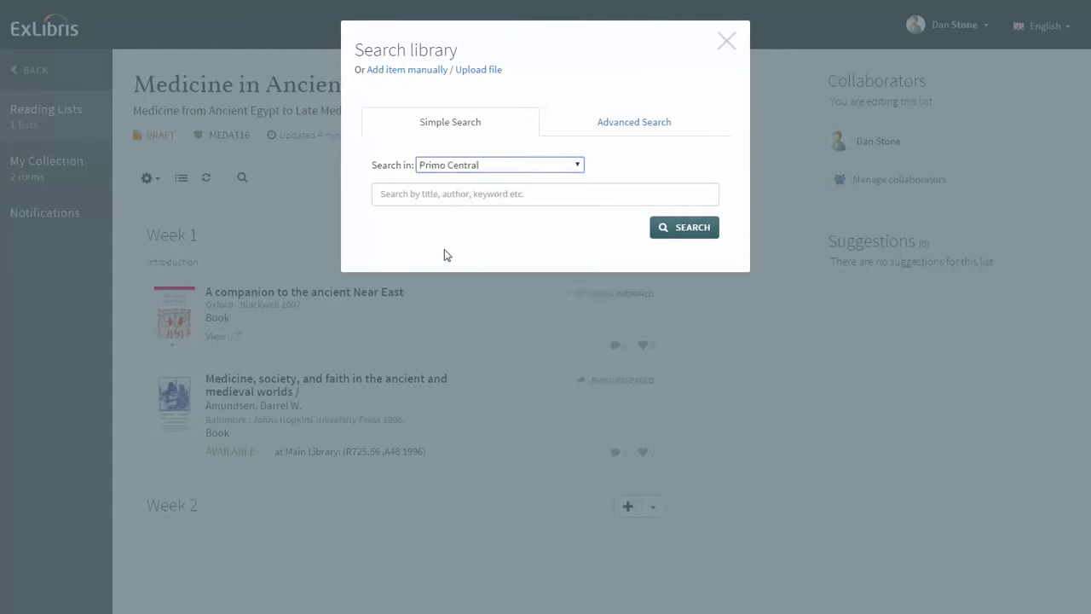
left_click(444, 197)
type("Medicine in Ancie")
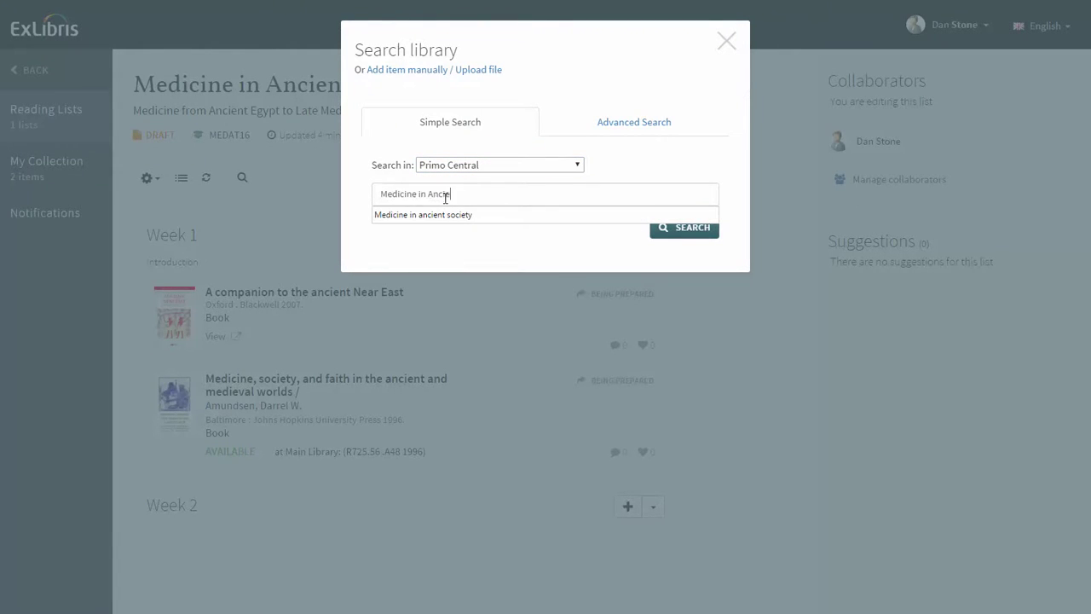
type("nt greece")
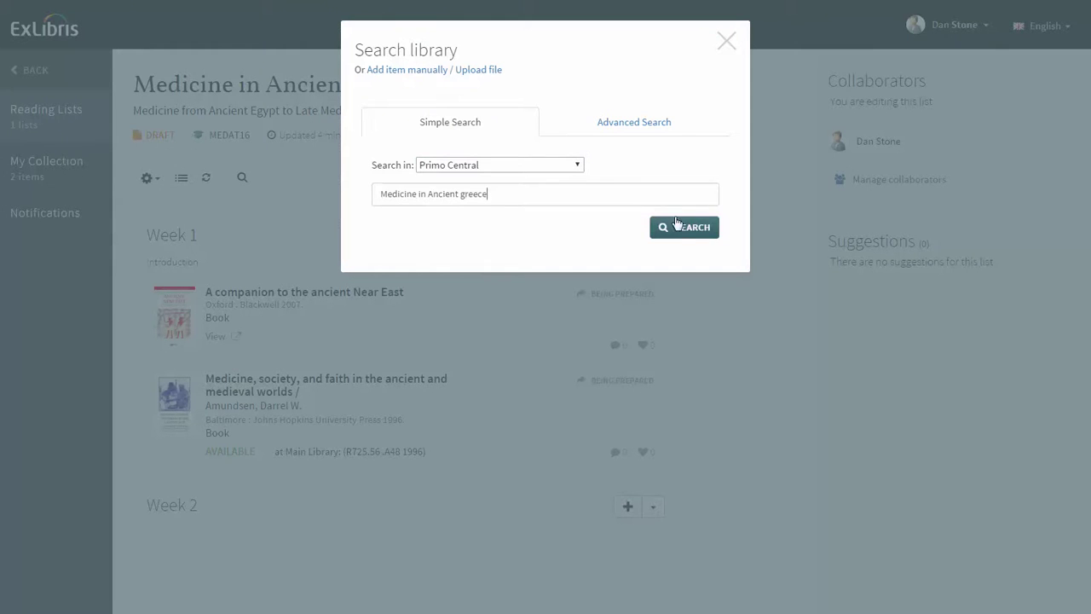
left_click(676, 224)
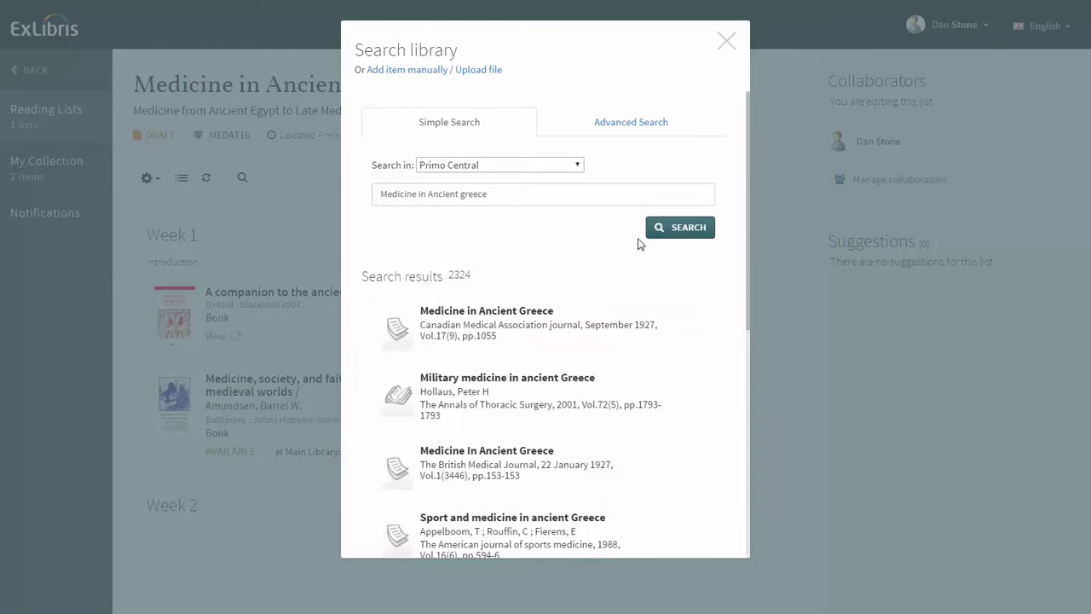
Add the British Medical Journal article Medicine In Ancient Greece from the results.
left_click(494, 467)
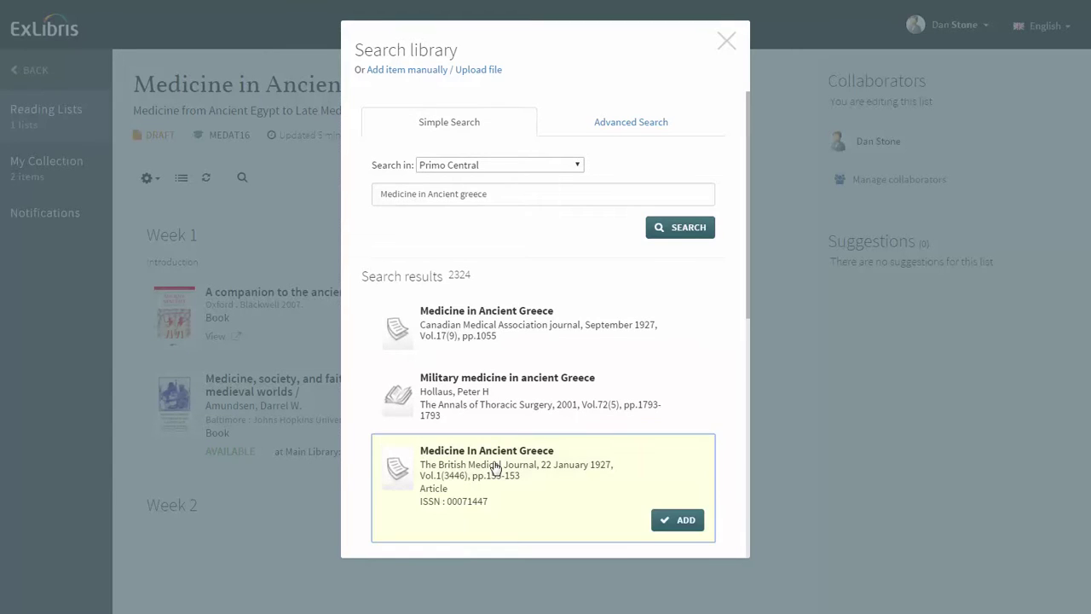
left_click(682, 519)
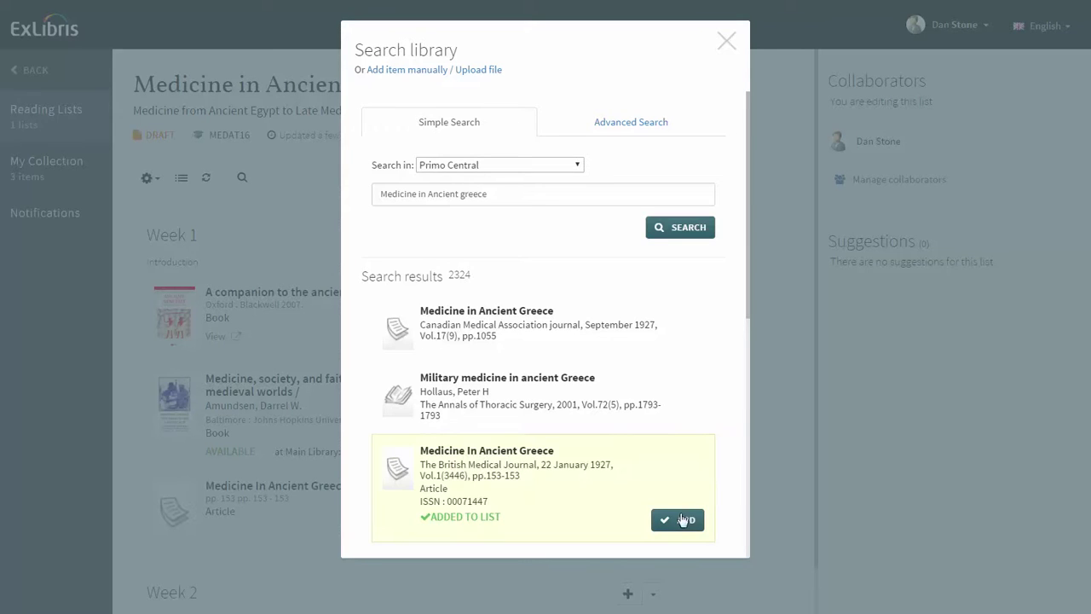
left_click(726, 41)
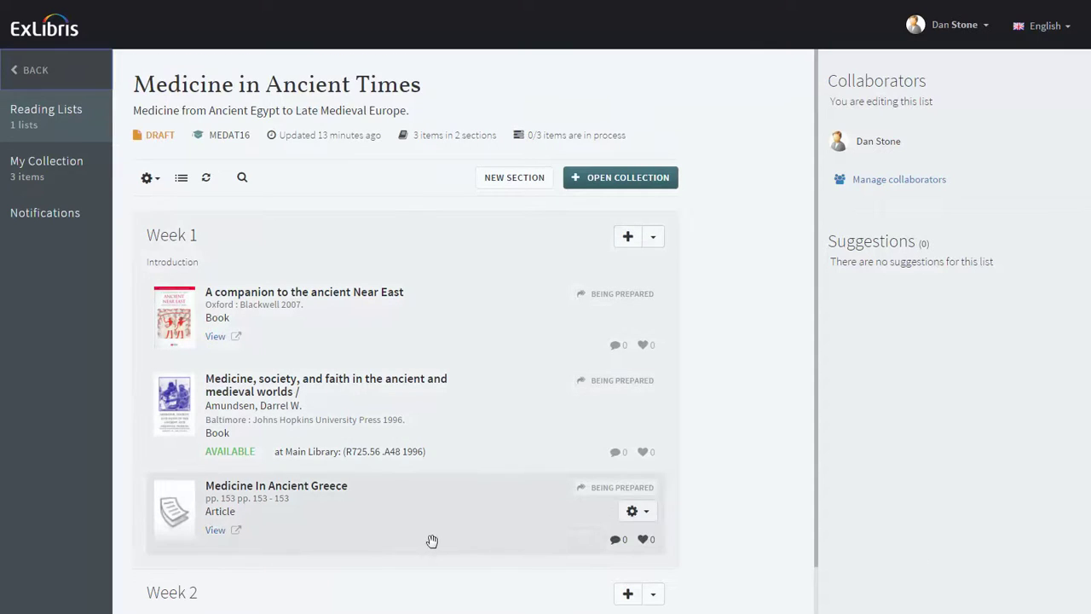
Add Philosophy and Medicine in Ancient Greece from the Medicine In Ancient Greece item's related reading.
left_click(288, 495)
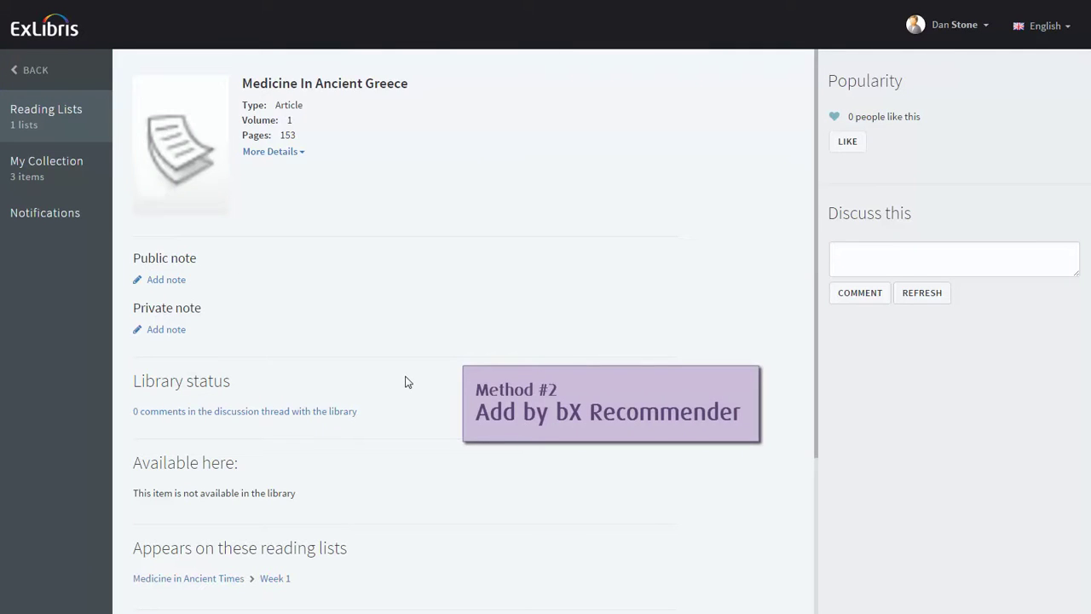
scroll(404, 381, "down", 2)
scroll(298, 392, "down", 3)
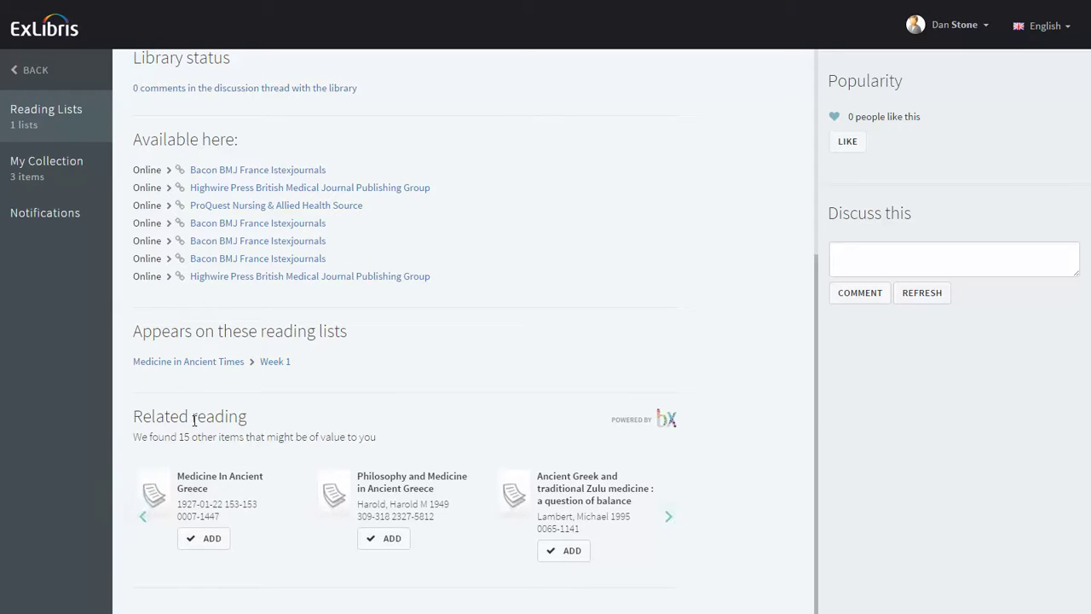
left_click(386, 538)
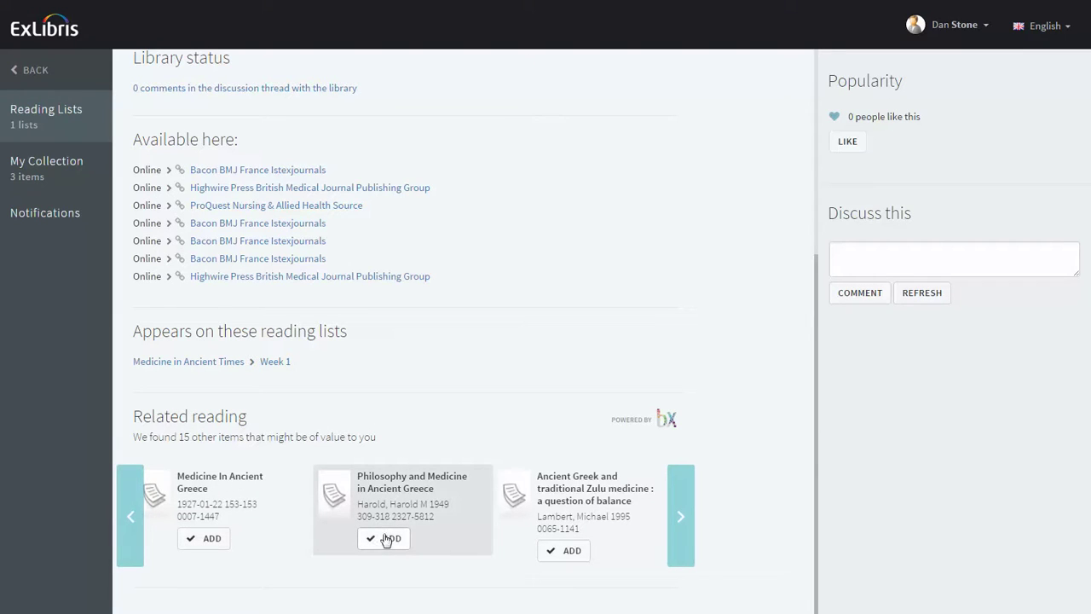
left_click(34, 68)
scroll(316, 378, "down", 2)
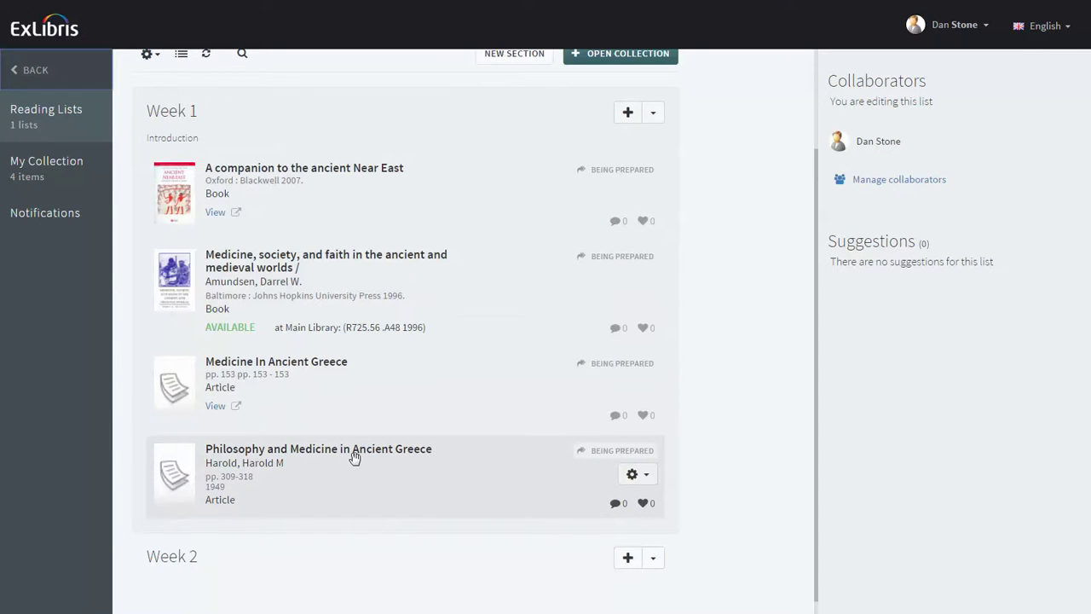
scroll(430, 452, "down", 1)
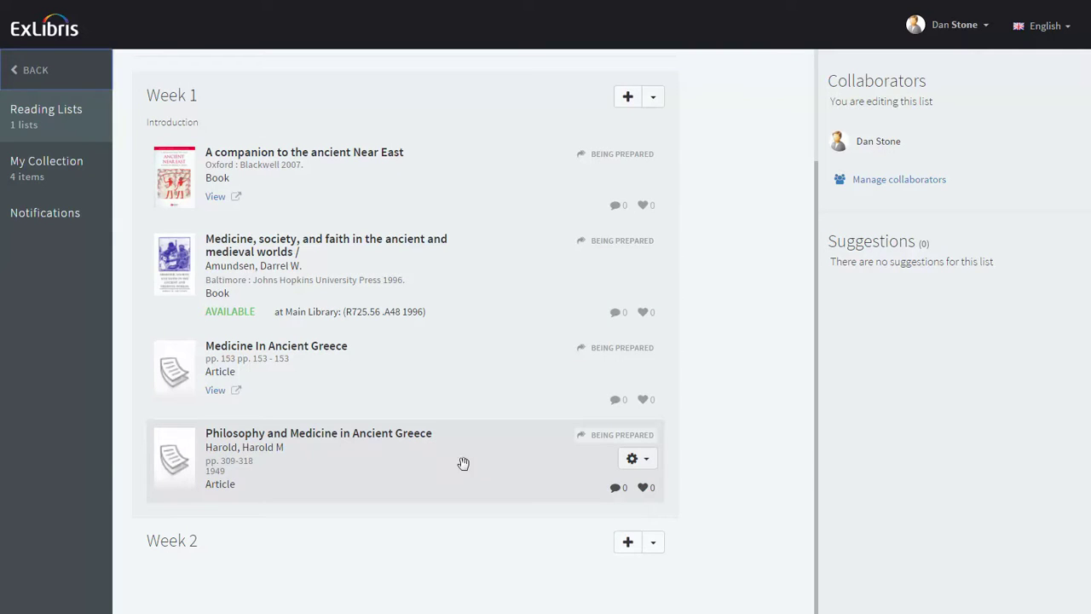
Delete Philosophy and Medicine in Ancient Greece from Week 1, then begin adding to Week 2.
left_click(645, 460)
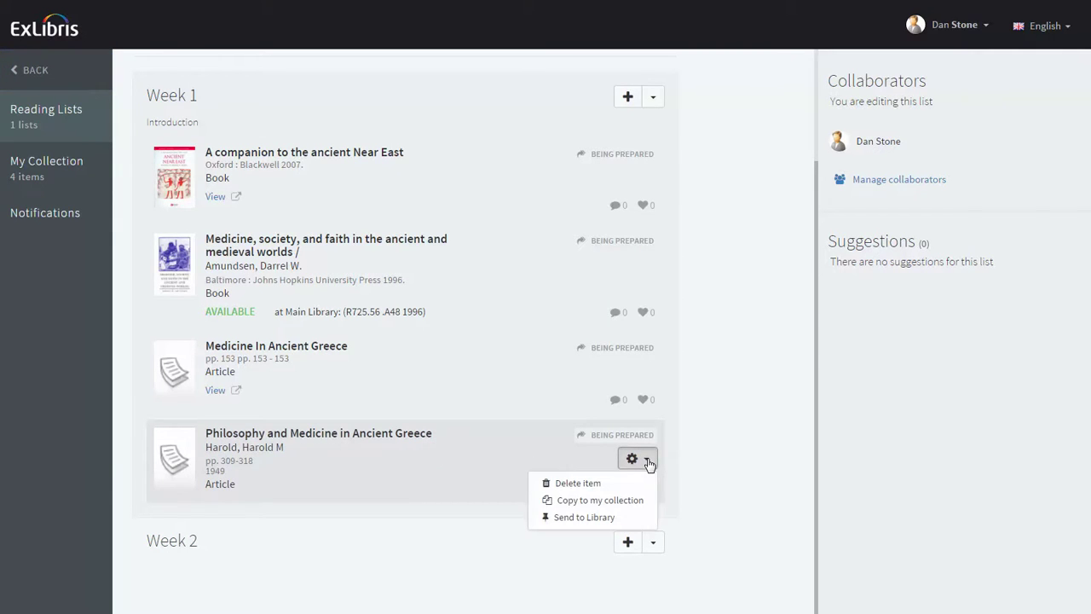
left_click(592, 482)
left_click(717, 91)
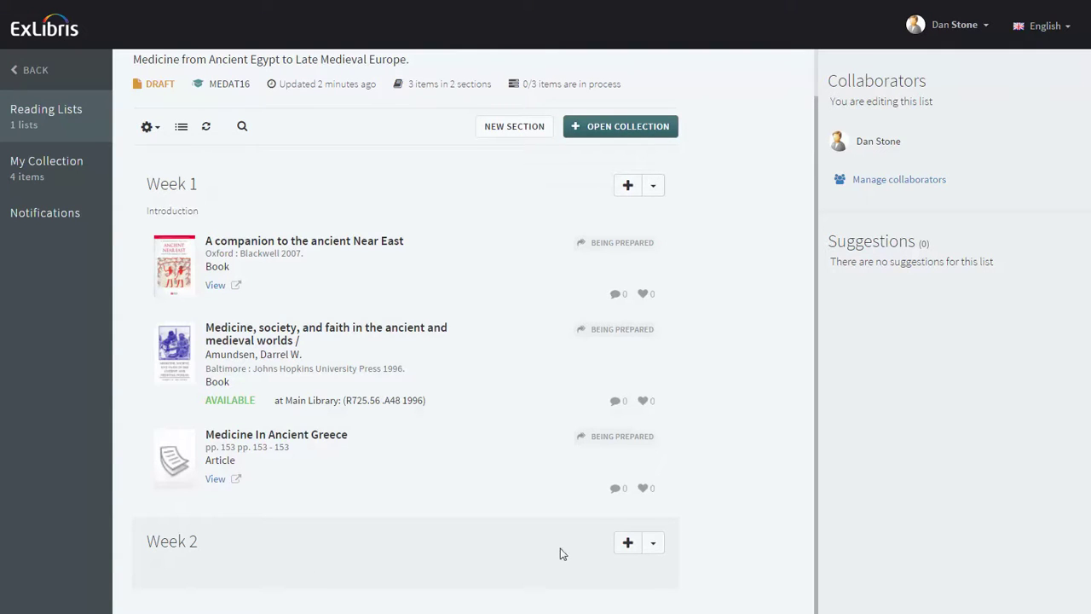
left_click(627, 543)
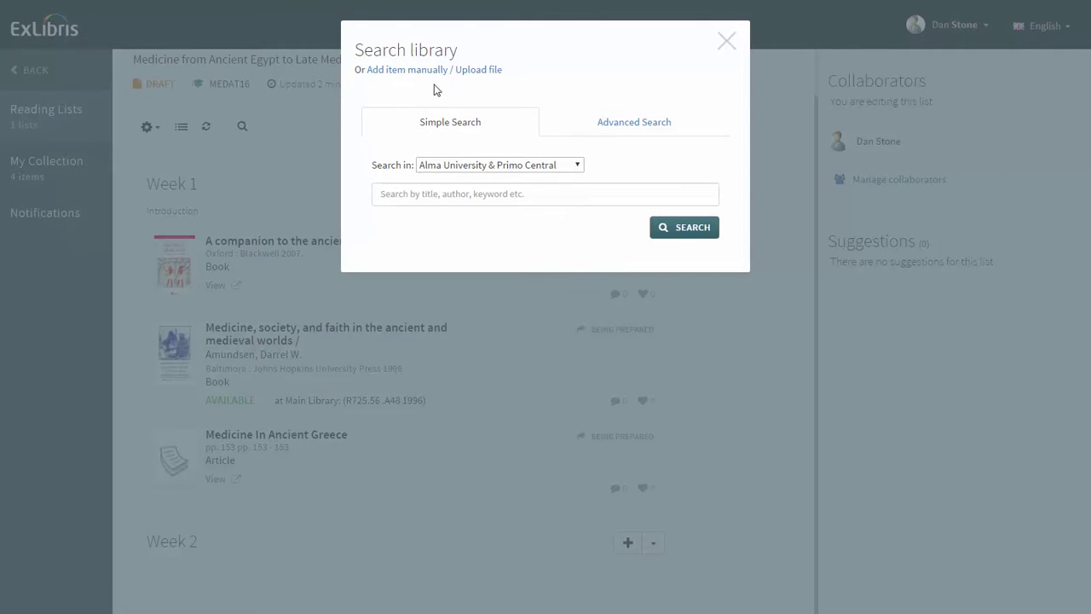
Upload From Ancient Medicine to Modern Medicine.pdf as a manually added item.
left_click(461, 72)
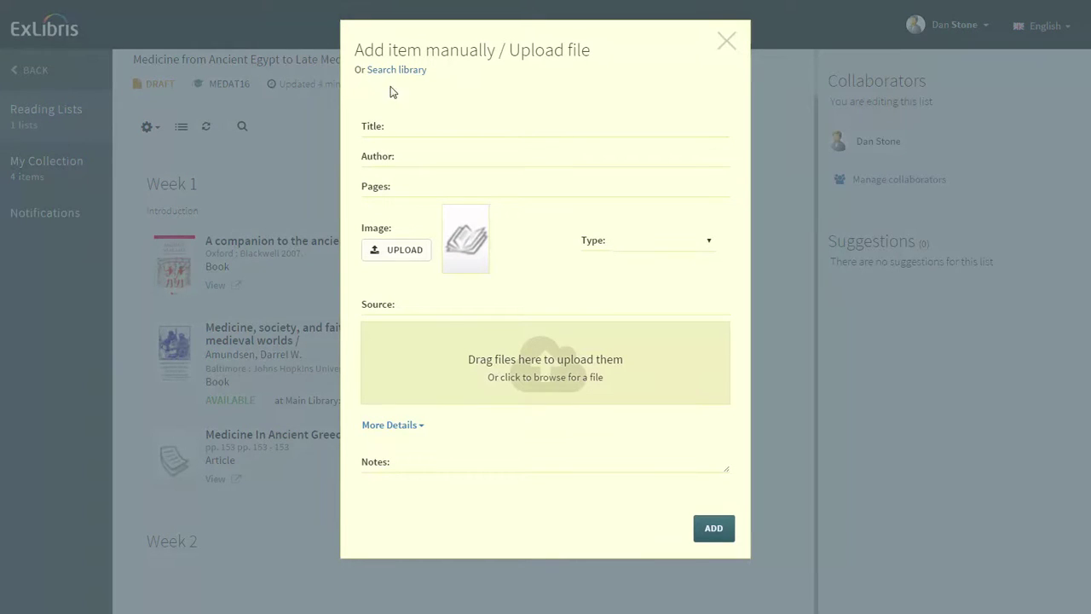
left_click(396, 249)
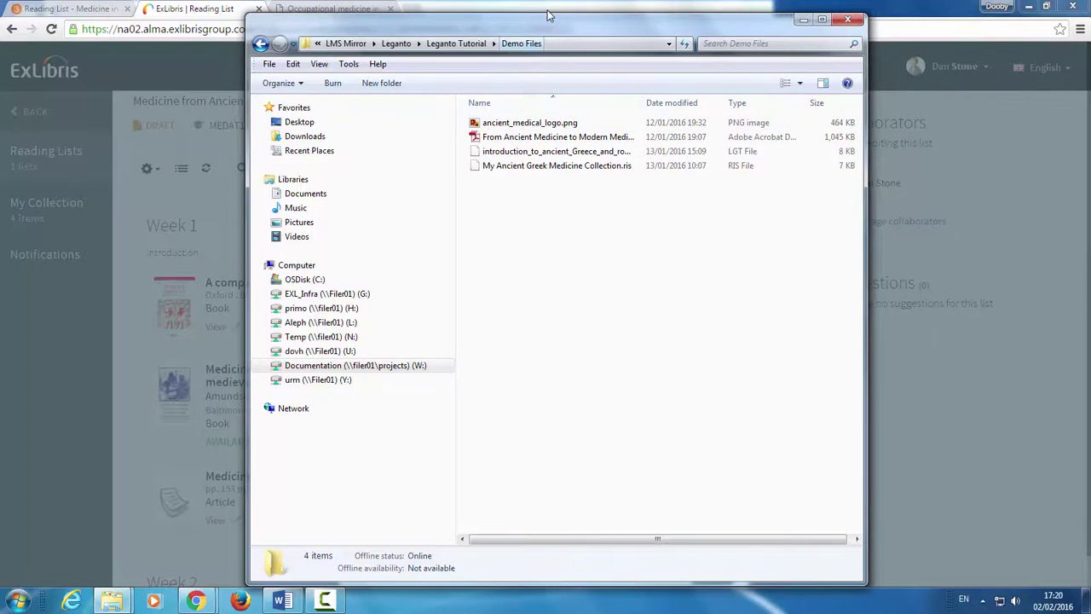
left_click_drag(547, 15, 855, 38)
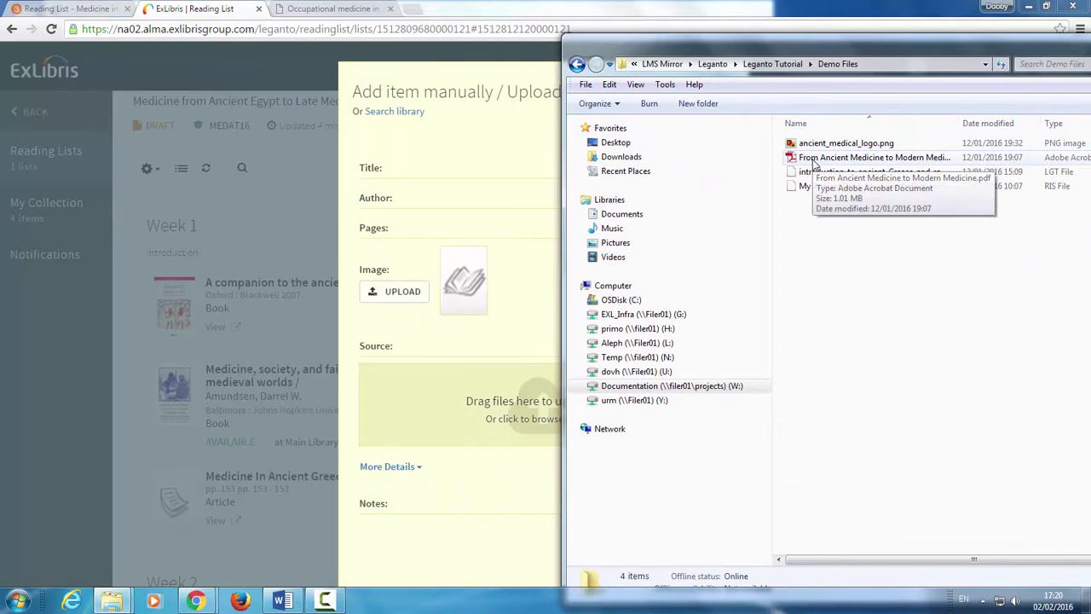
left_click_drag(813, 162, 494, 433)
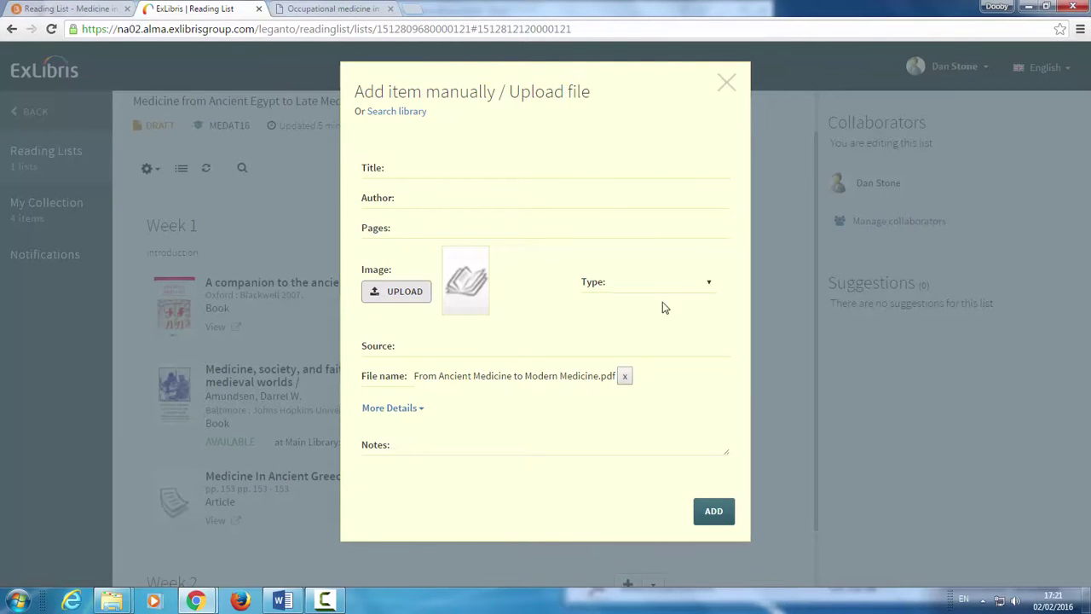
Set the item type to E-book, use the file name as title, and expand More Details.
left_click(707, 285)
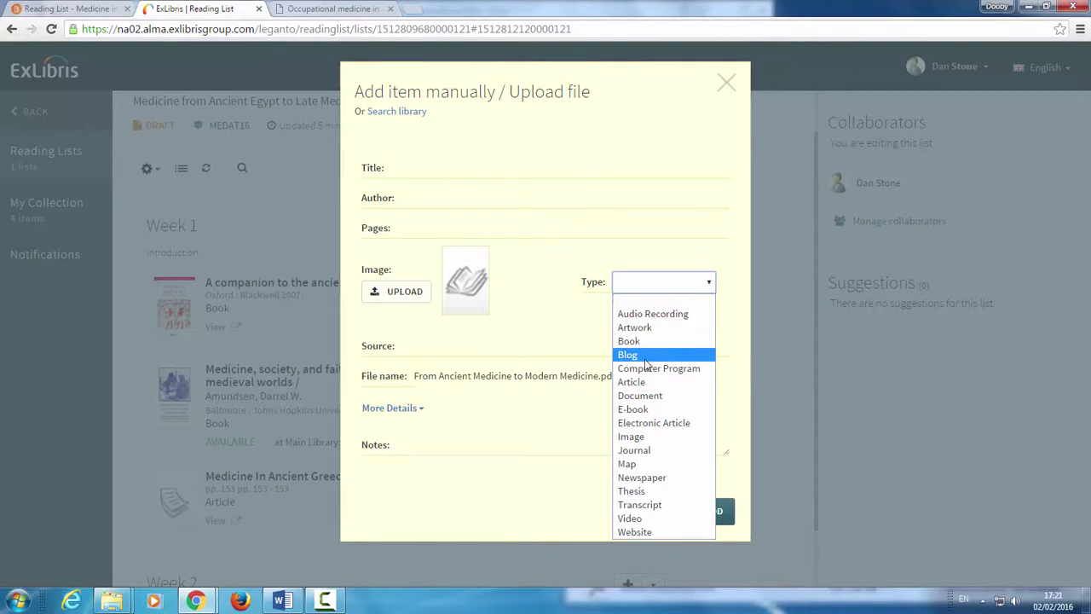
left_click(646, 411)
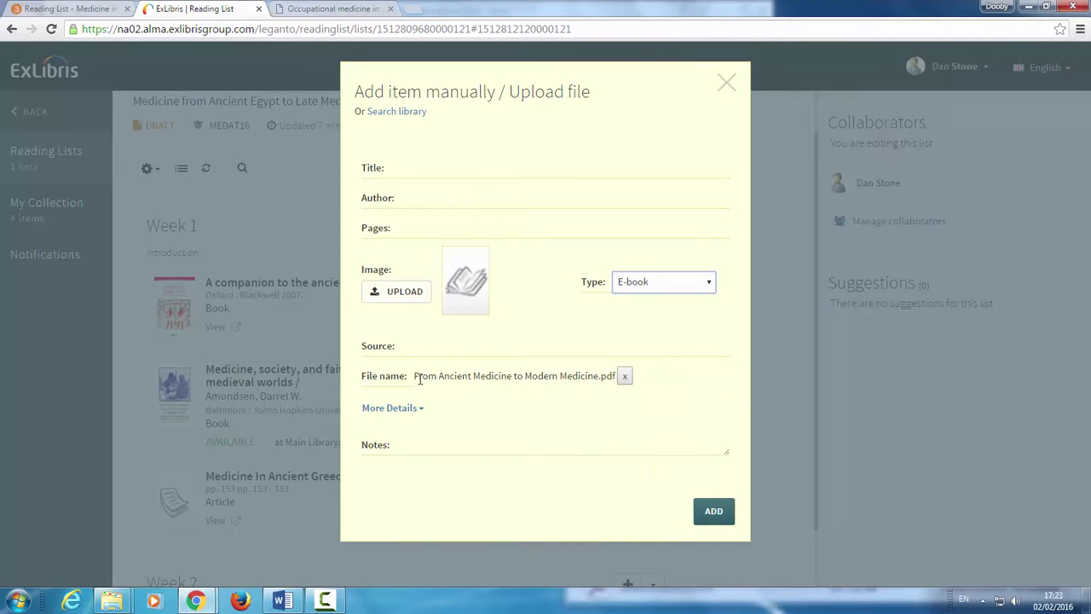
left_click_drag(418, 379, 595, 378)
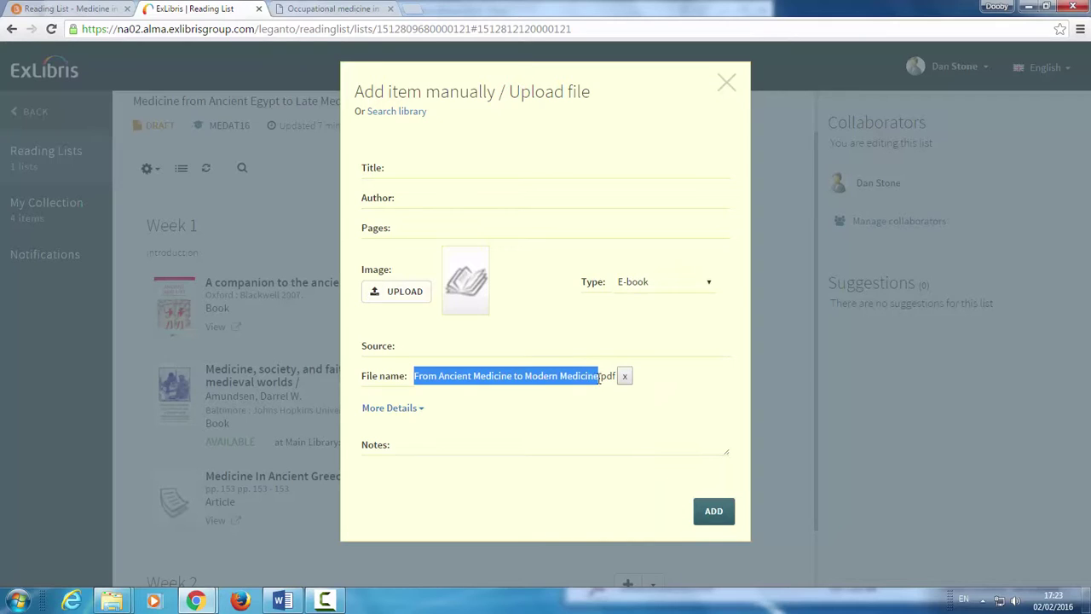
left_click(423, 169)
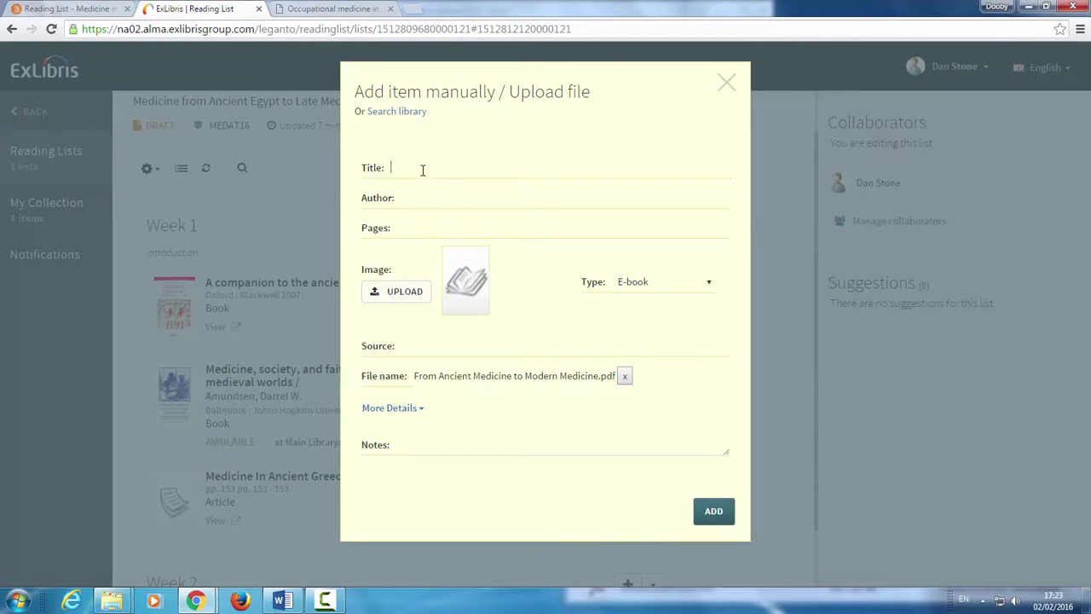
type("From Ancient Medicine to Modern Medicine")
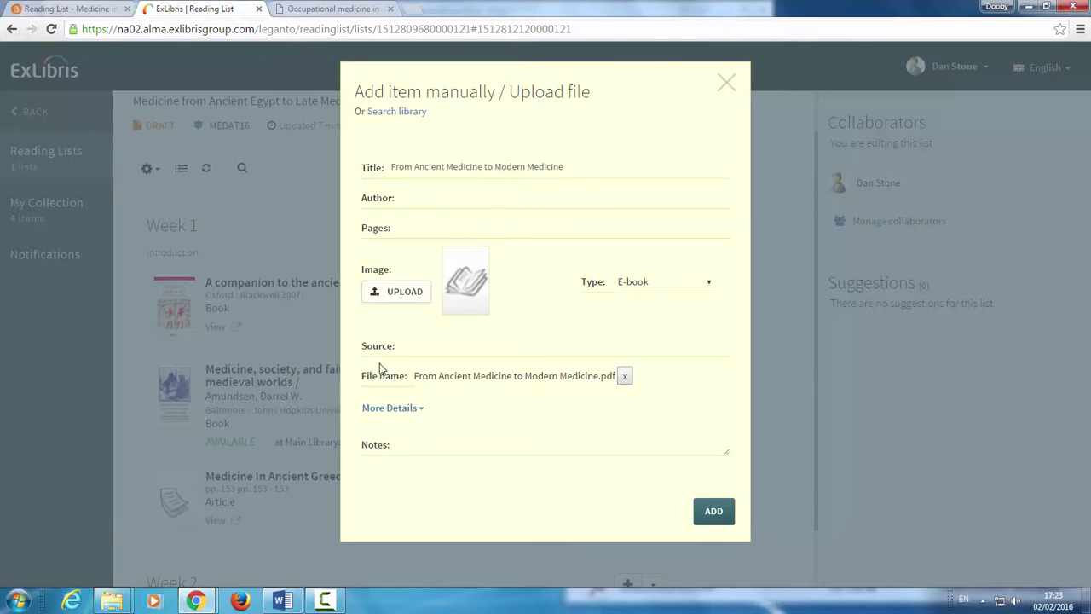
left_click(405, 410)
scroll(413, 417, "down", 1)
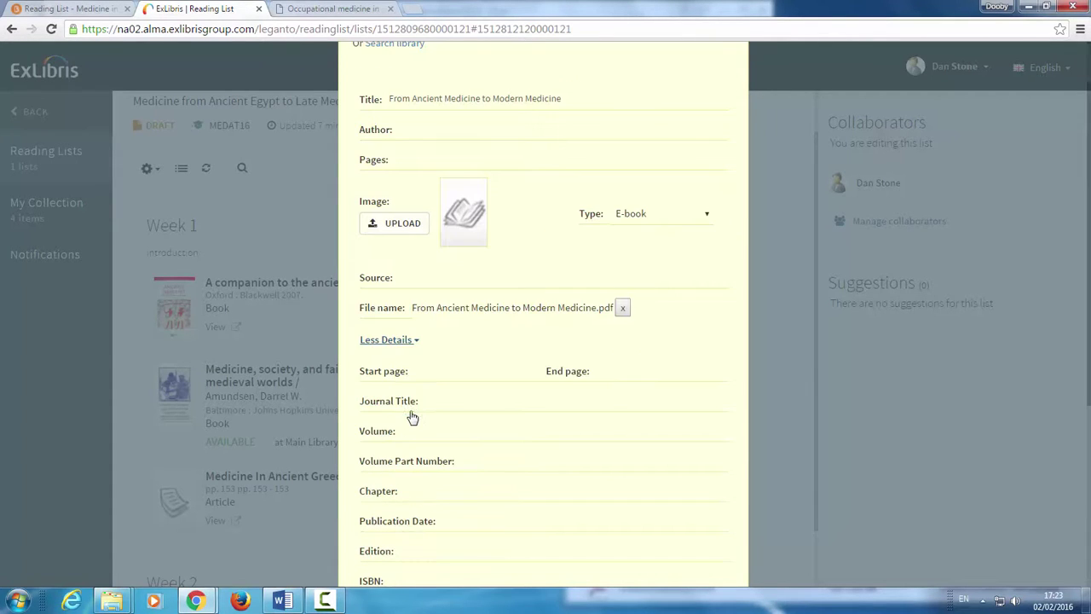
scroll(416, 369, "down", 3)
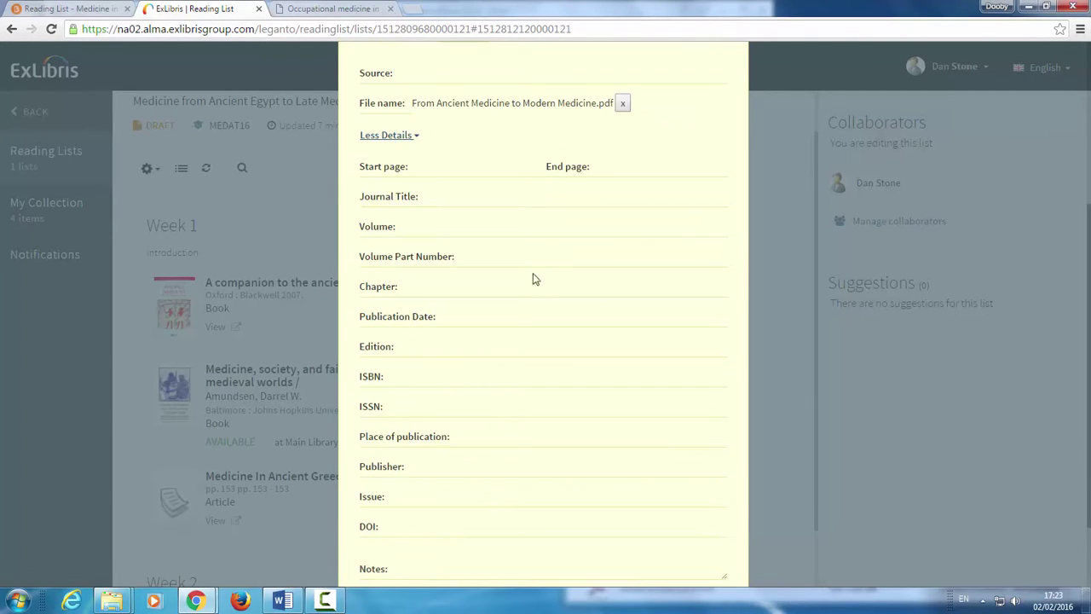
scroll(465, 327, "down", 2)
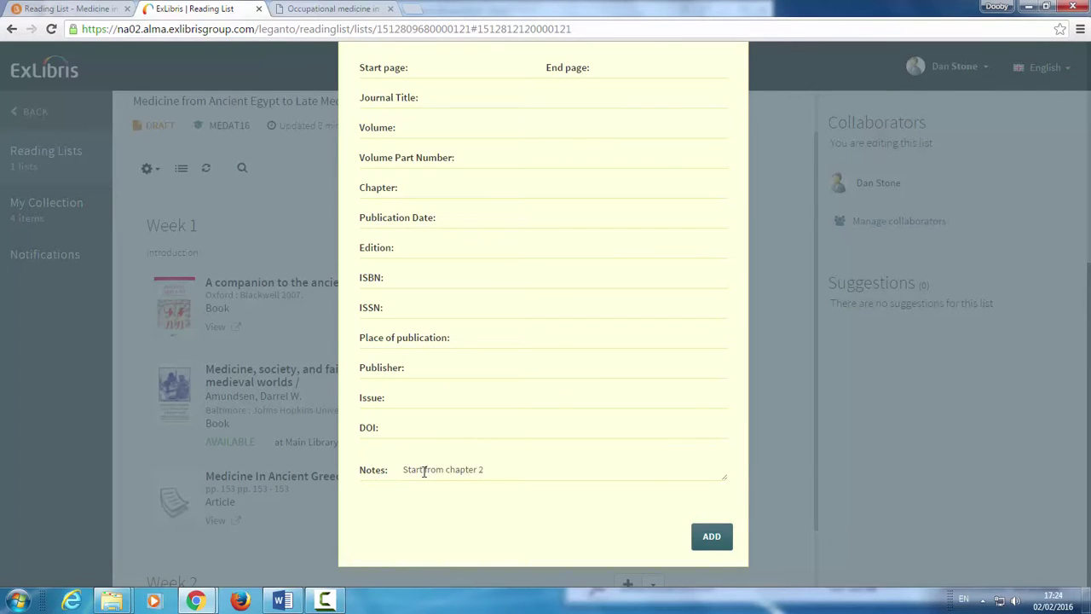
scroll(652, 478, "up", 5)
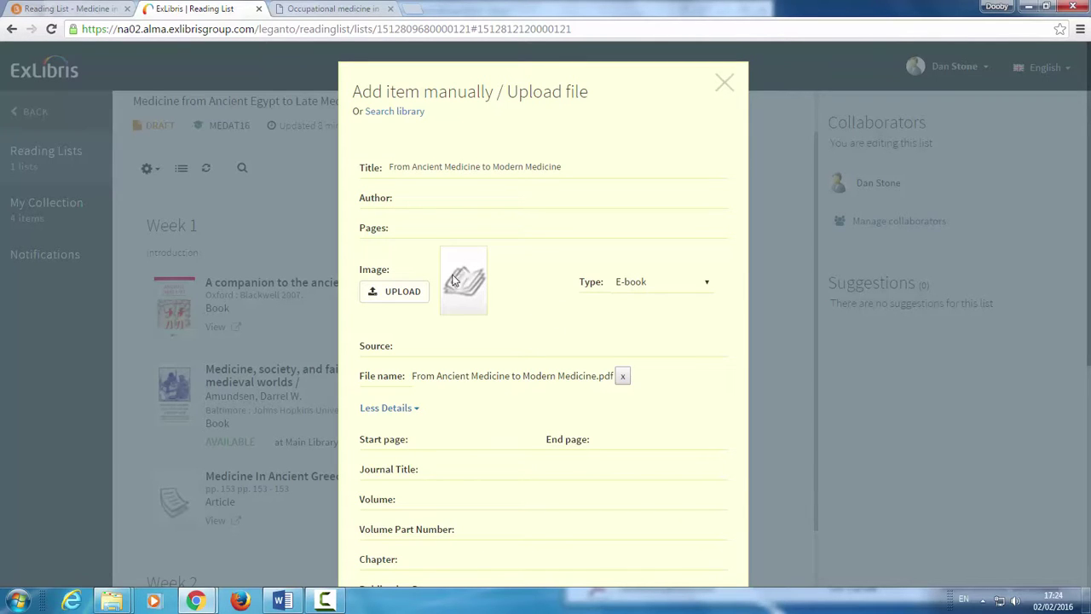
Choose ancient_medical_logo.png from the Demo Files folder as the item's thumbnail.
left_click(413, 295)
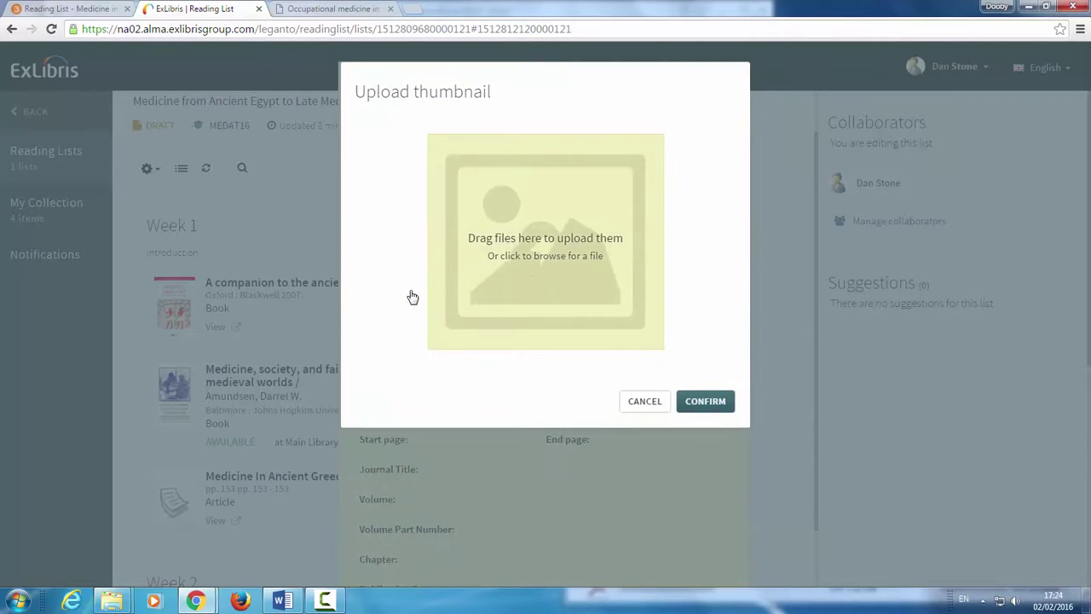
left_click(111, 601)
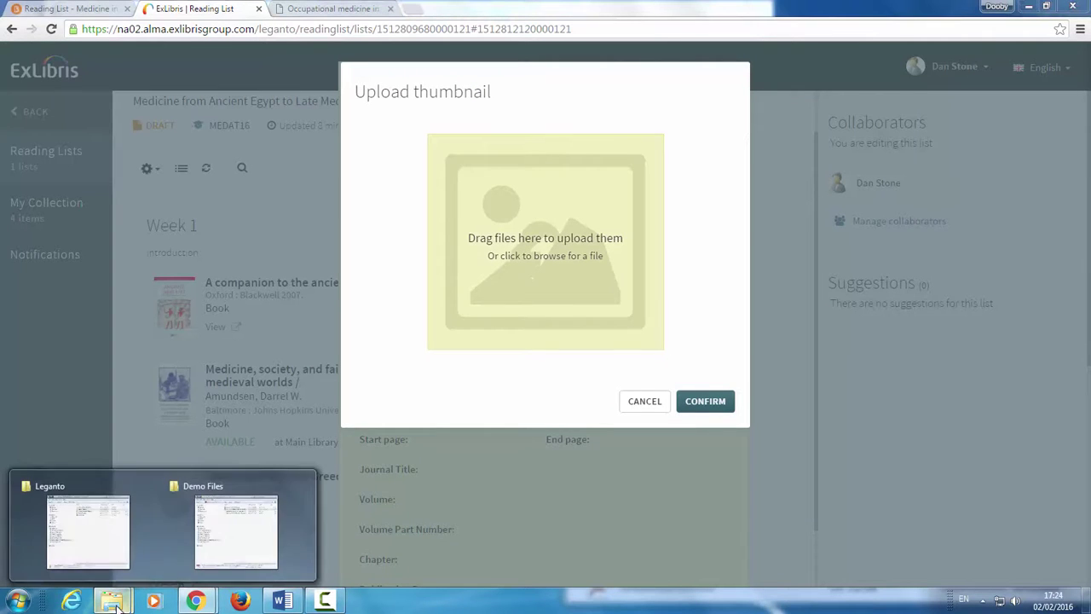
left_click(222, 532)
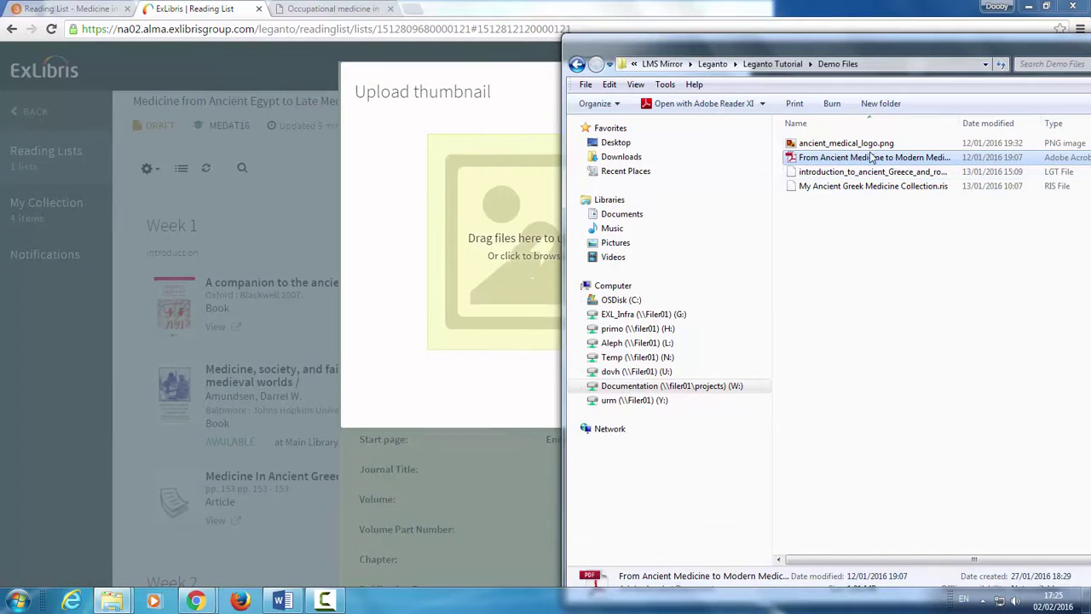
left_click_drag(868, 145, 551, 233)
Crop the thumbnail to frame the caduceus staff and wings, and confirm the upload.
left_click_drag(616, 387, 573, 325)
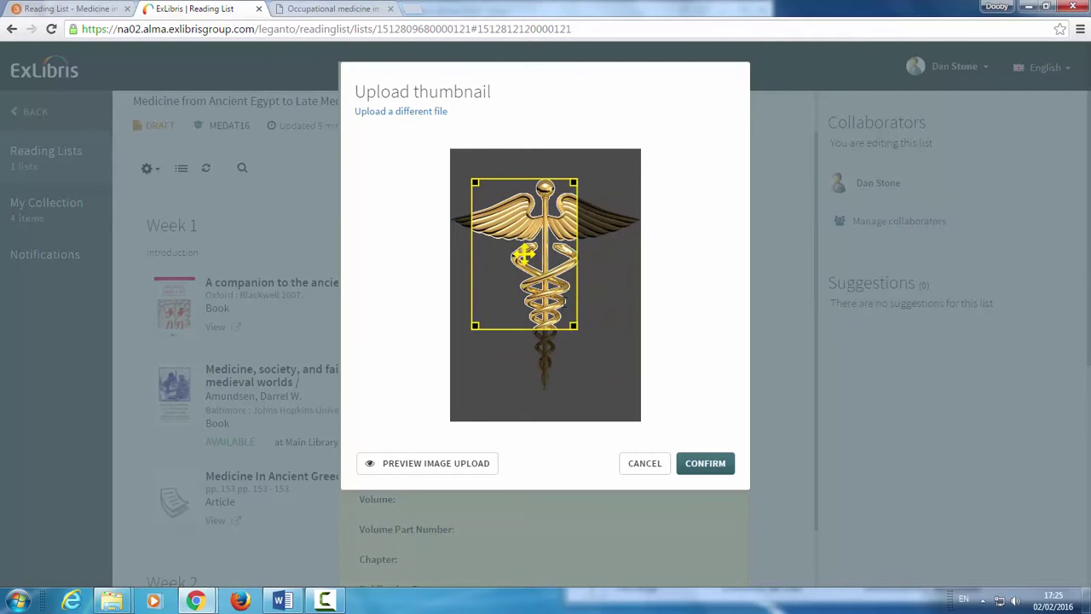
left_click_drag(528, 255, 543, 254)
left_click_drag(490, 327, 440, 424)
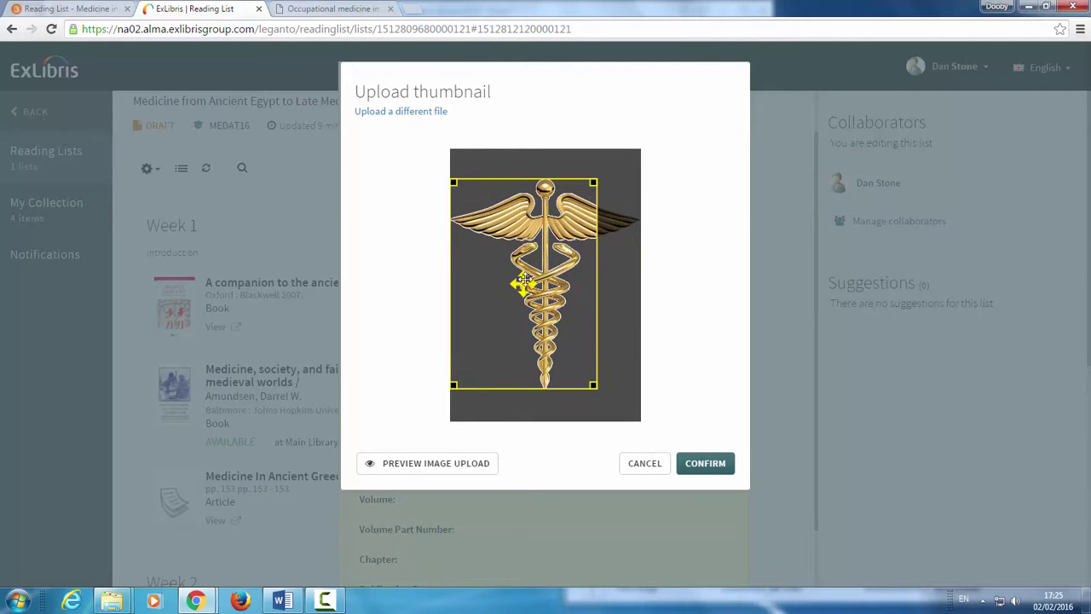
left_click_drag(519, 284, 546, 271)
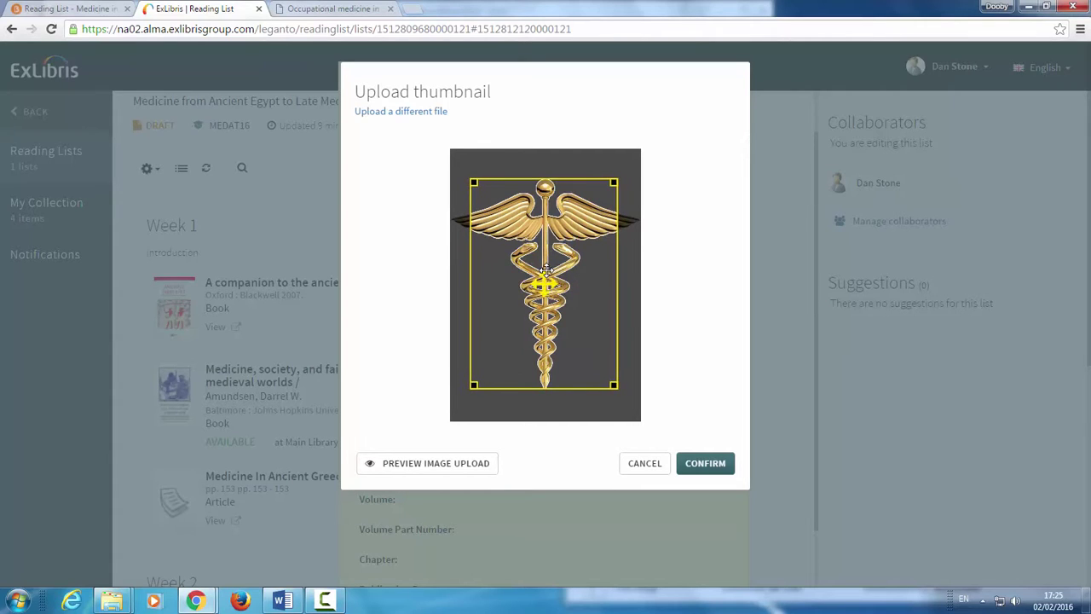
left_click(706, 463)
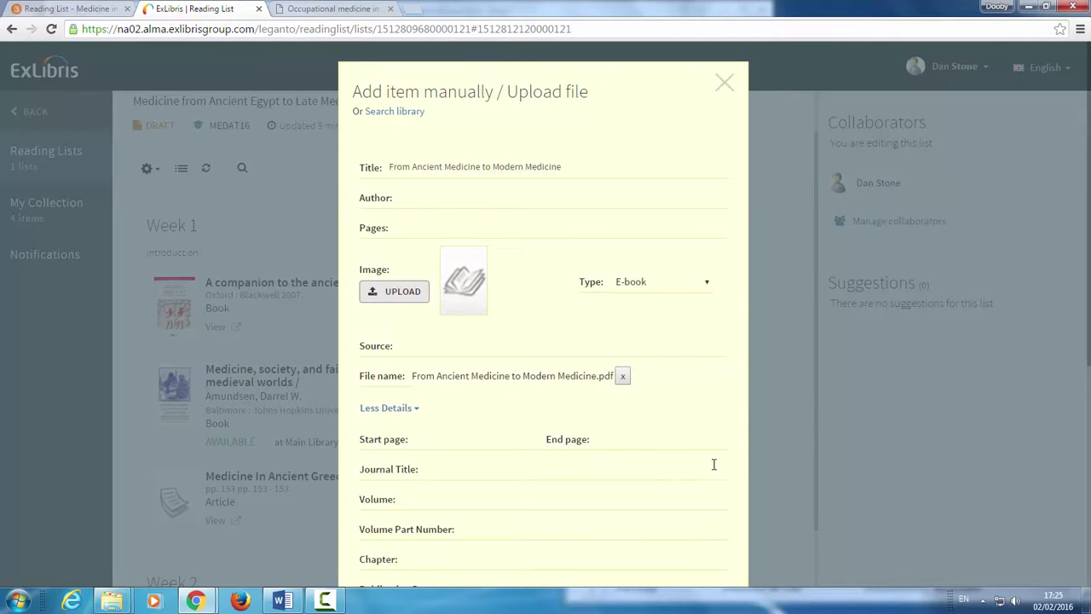
Save the caduceus-thumbnailed e-book From Ancient Medicine to Modern Medicine into Week 2 and review the list.
scroll(674, 445, "down", 5)
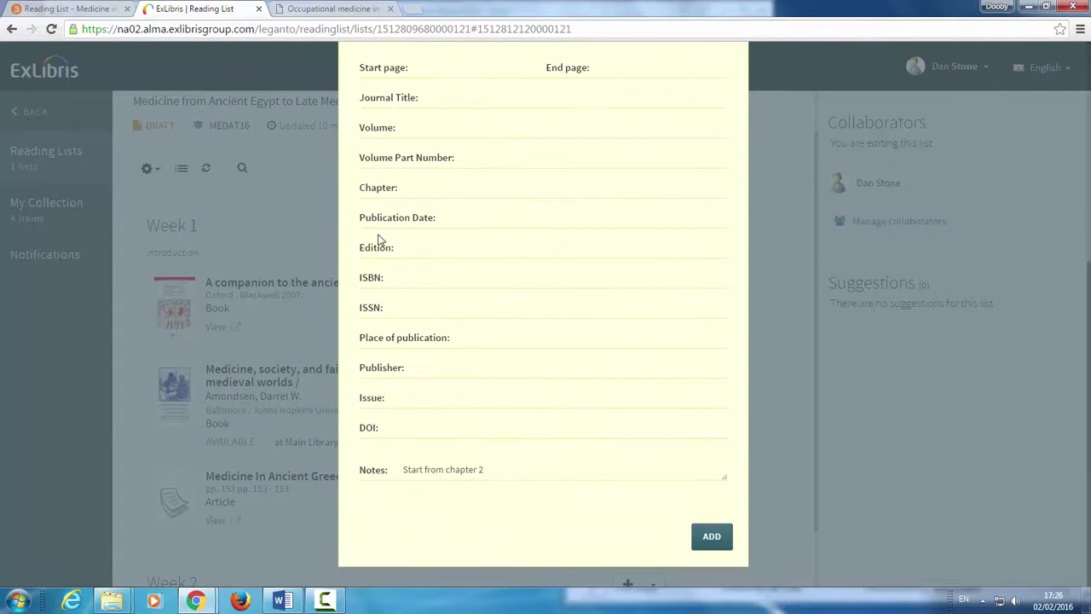
left_click(714, 540)
scroll(451, 327, "down", 2)
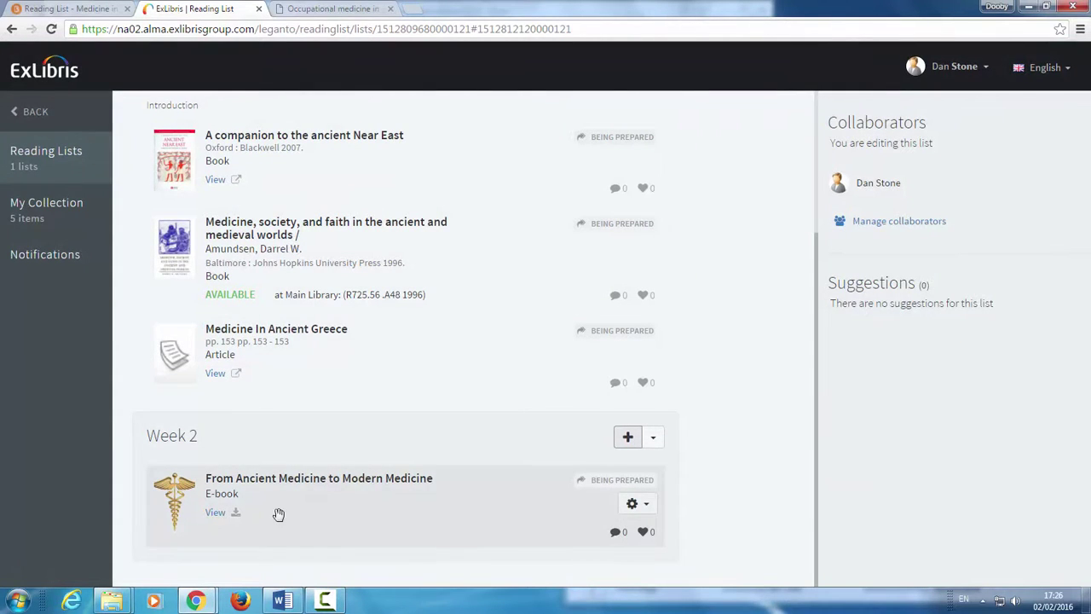
key("F11")
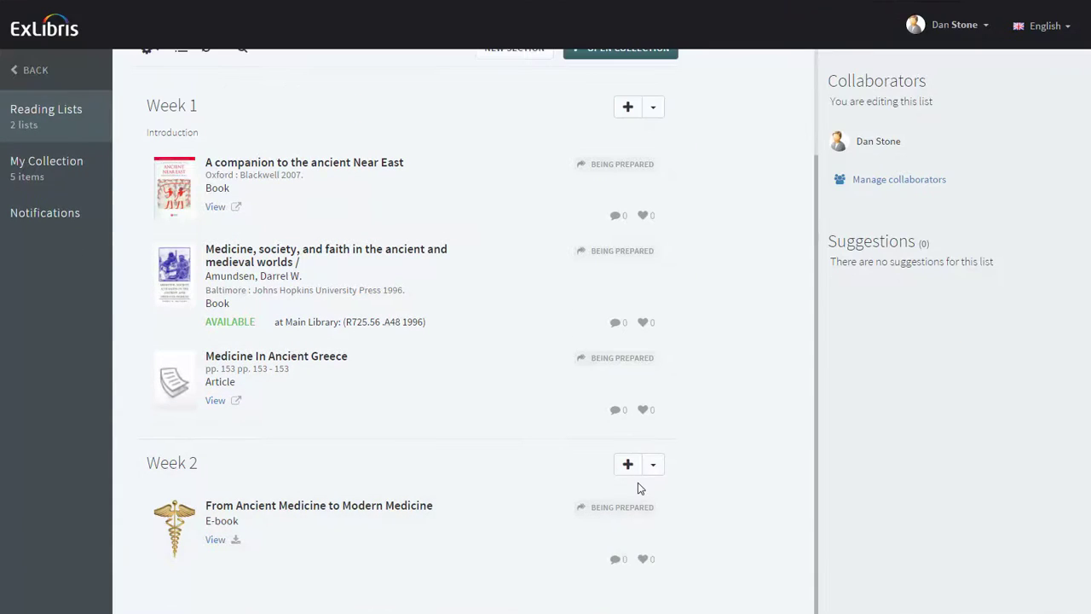
key("F11")
scroll(638, 486, "up", 2)
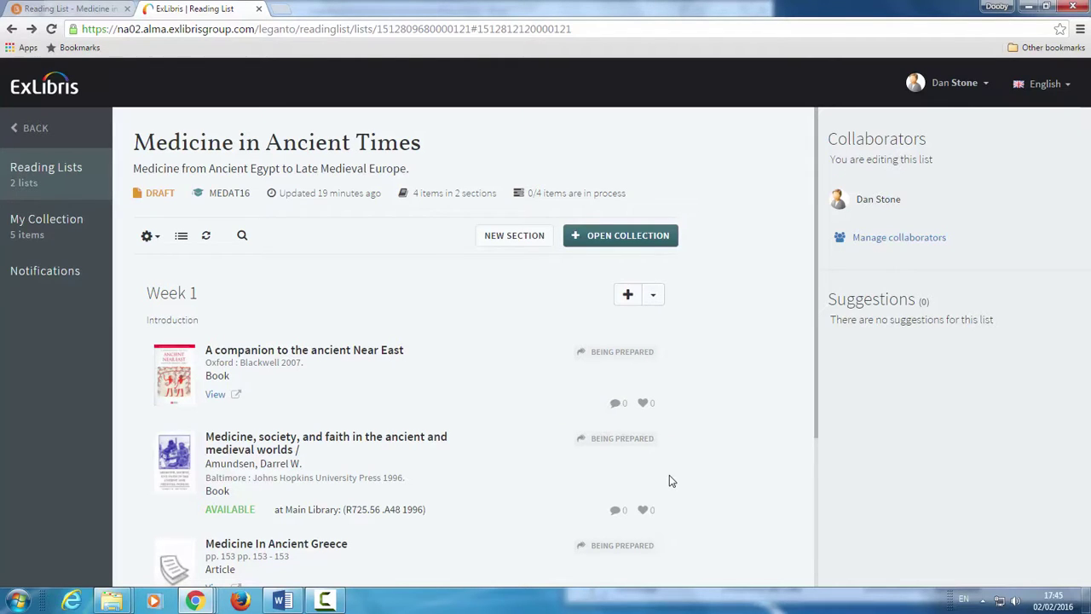
Install the Leganto Cite It! bookmarklet by dragging its button onto the browser's bookmarks bar.
left_click(977, 86)
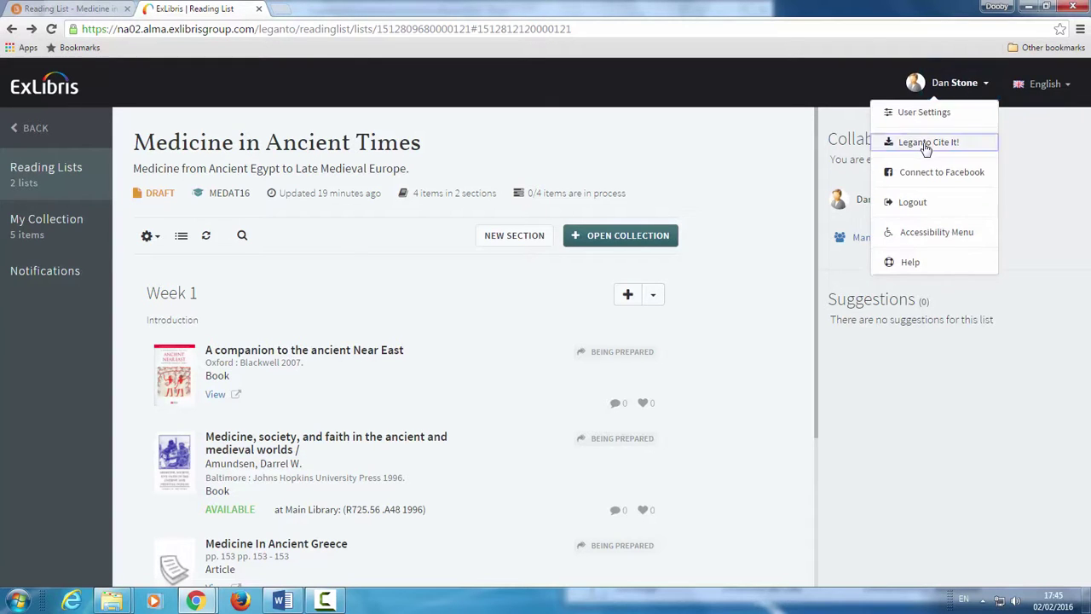
left_click(924, 147)
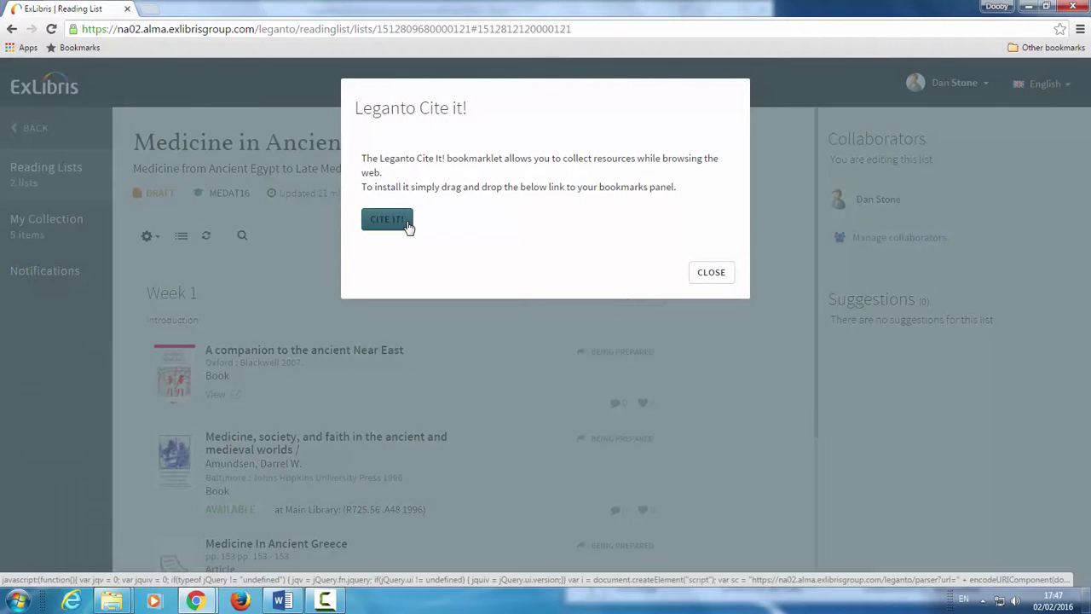
left_click_drag(407, 224, 180, 50)
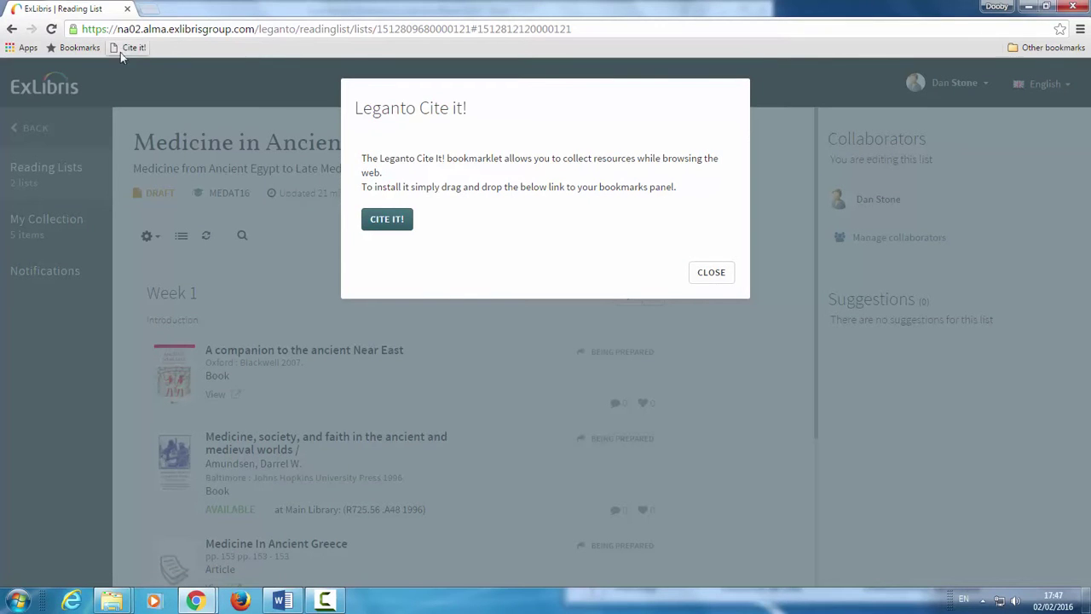
left_click(708, 271)
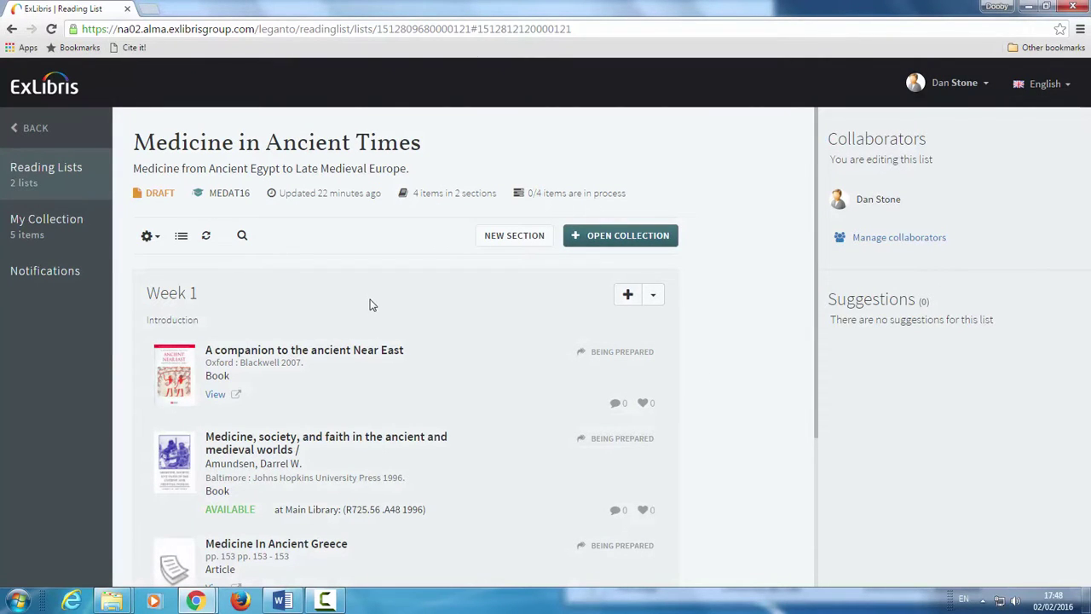
Collect the ScienceDirect article Occupational medicine in ancient Egypt into the Medicine in Ancient Times list.
mouse_move(196, 601)
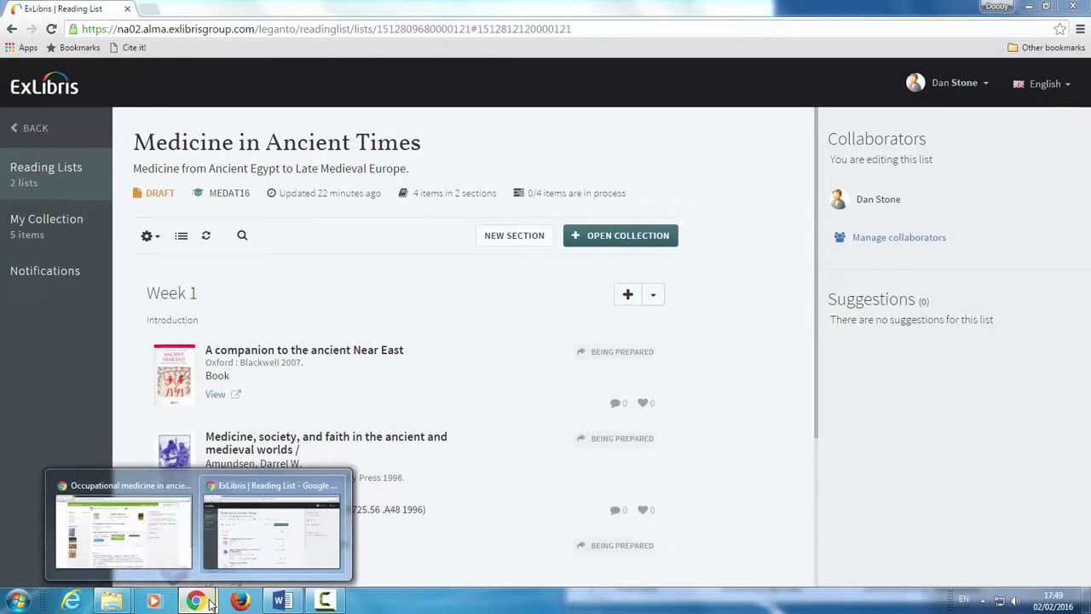
left_click(144, 542)
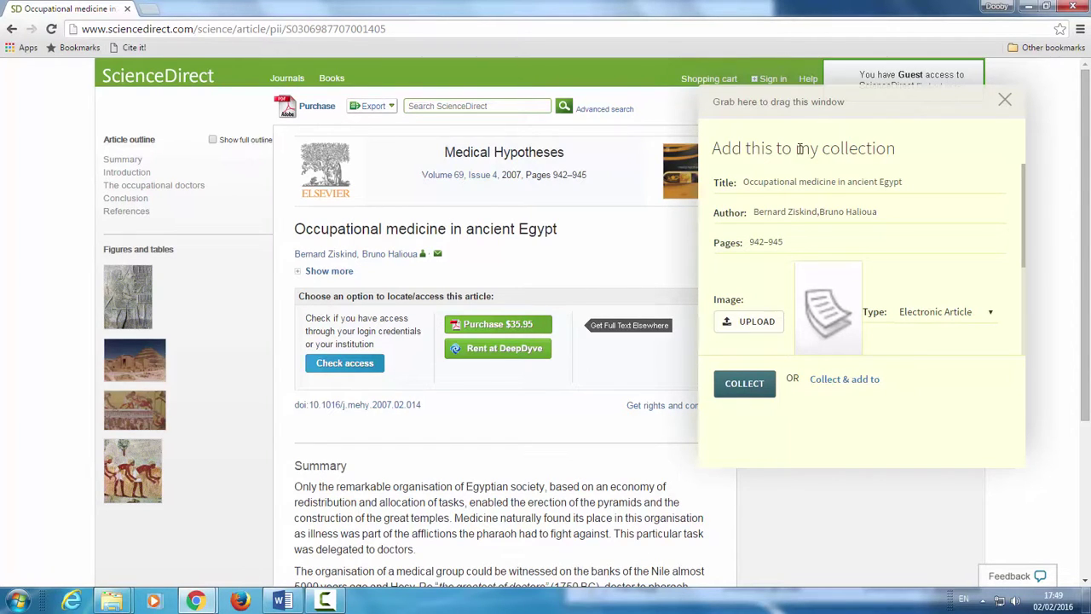
left_click(840, 380)
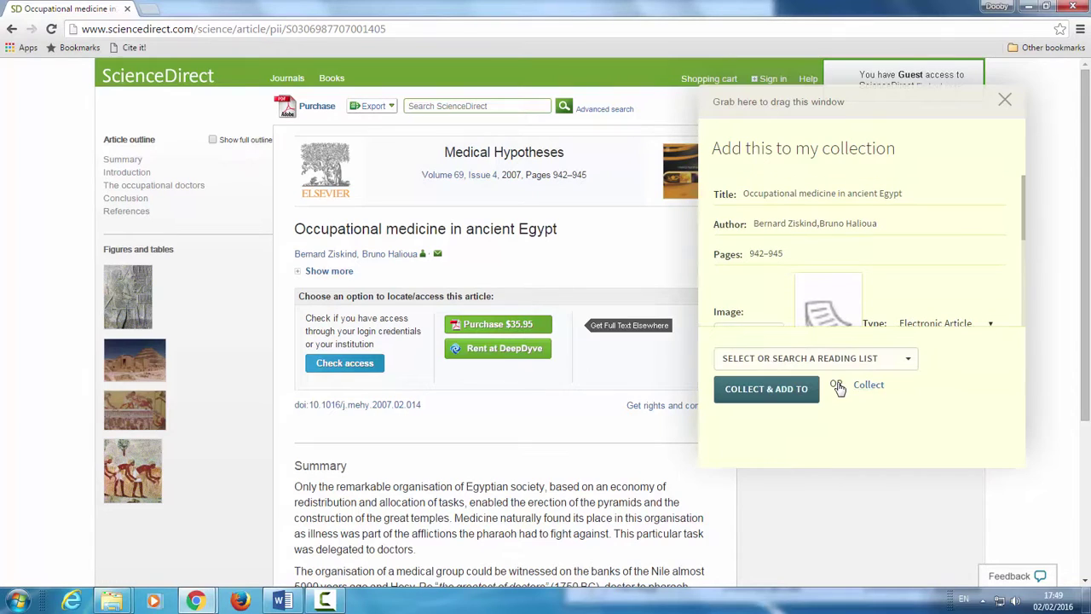
left_click(908, 367)
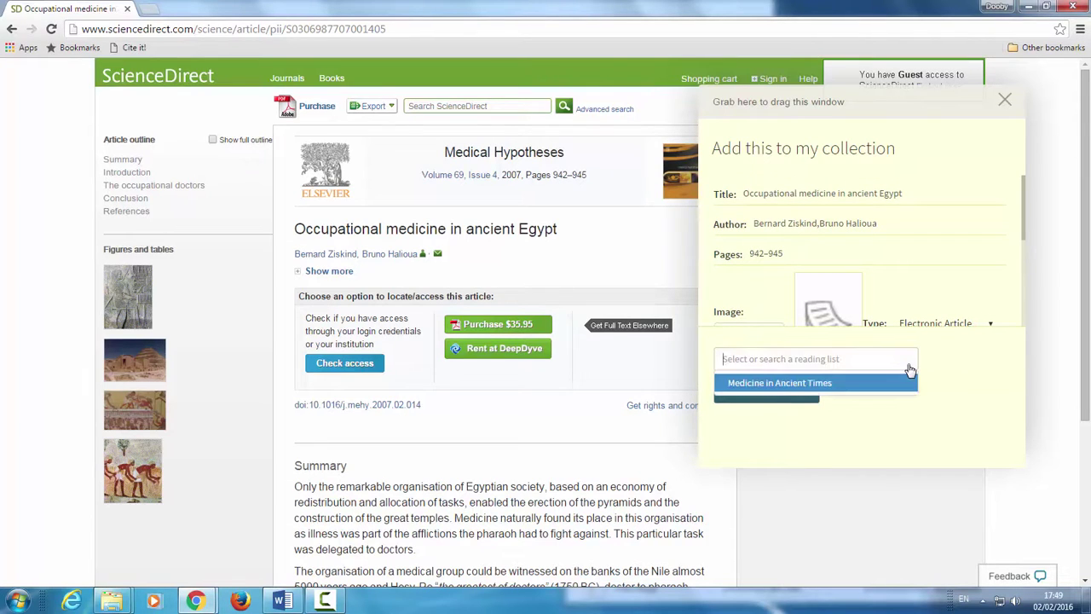
left_click(808, 385)
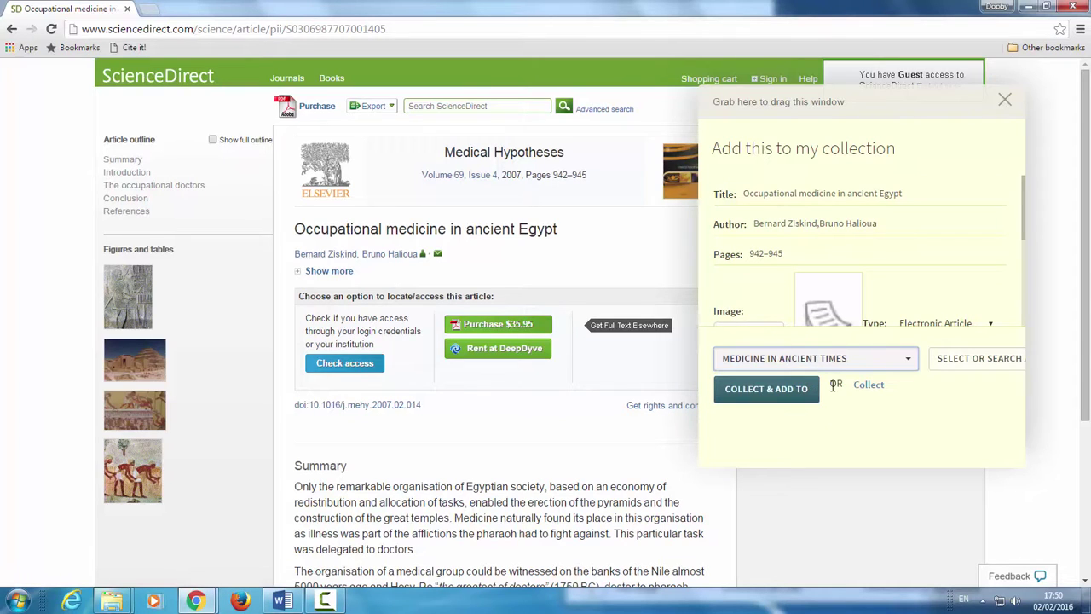
left_click(770, 397)
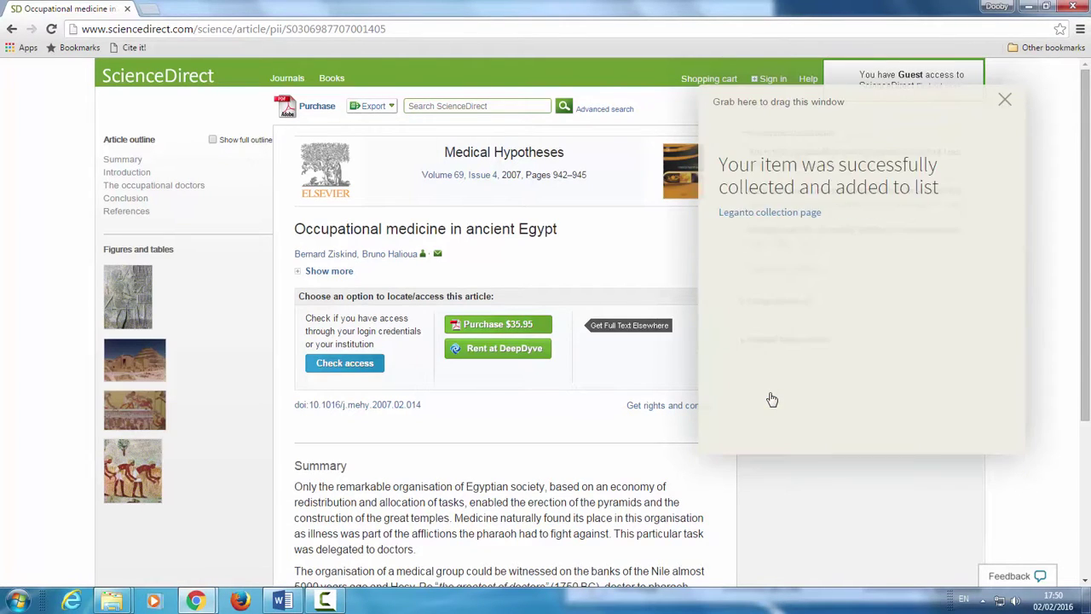
left_click(1005, 100)
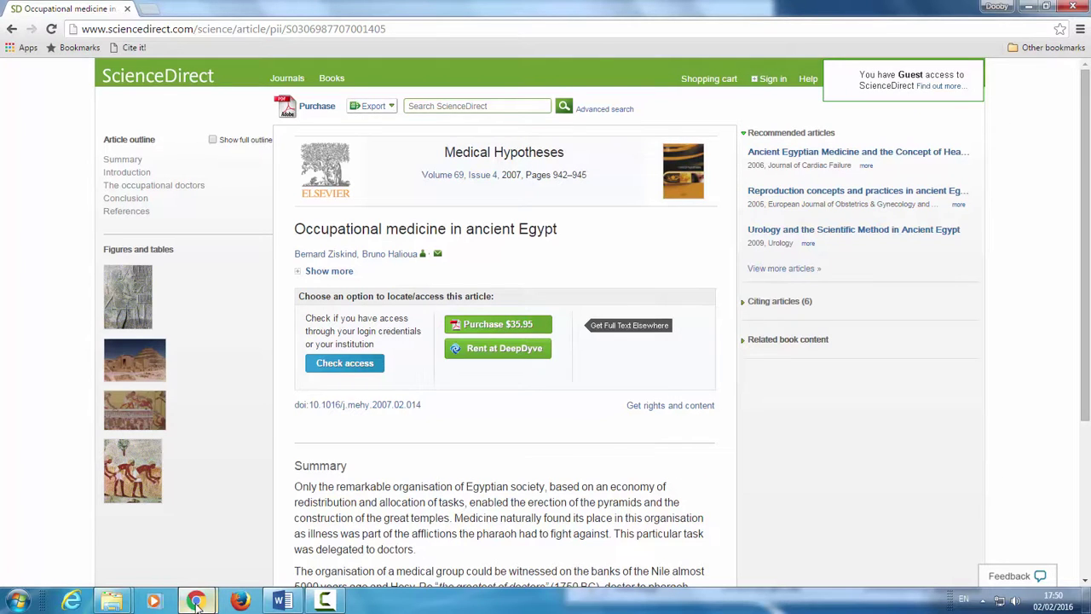
Refresh the list, move the Egypt article below the Week 2 e-book, and open its source page.
mouse_move(196, 600)
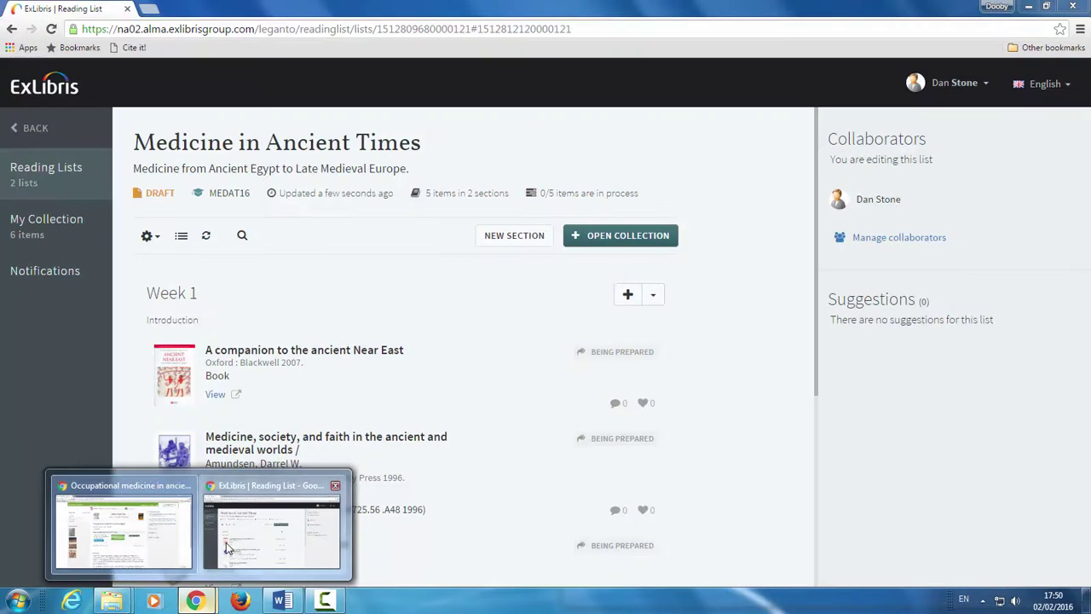
left_click(226, 542)
left_click(208, 236)
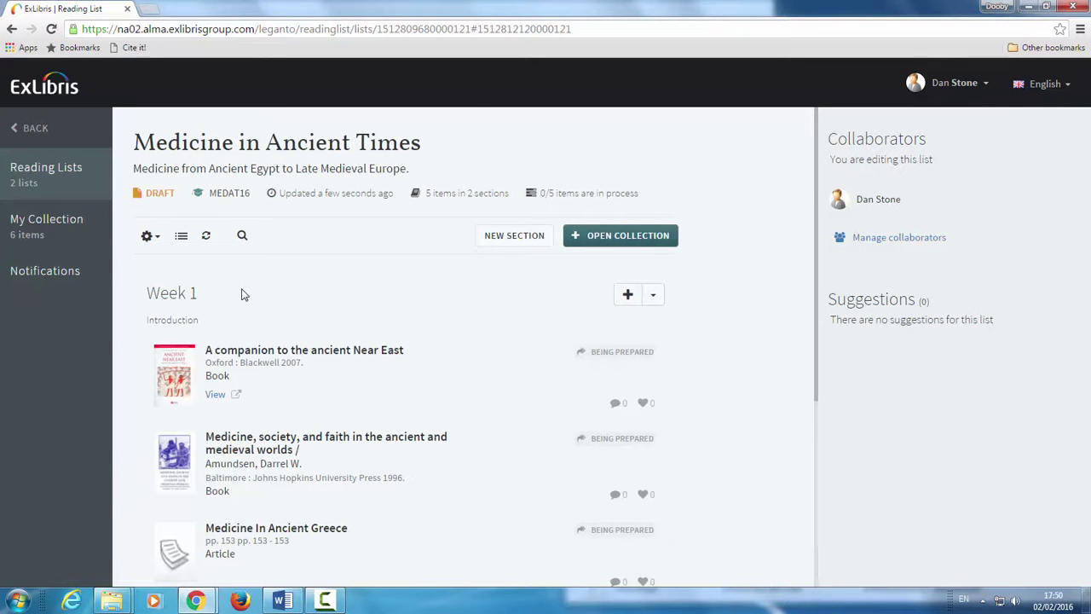
scroll(243, 295, "down", 3)
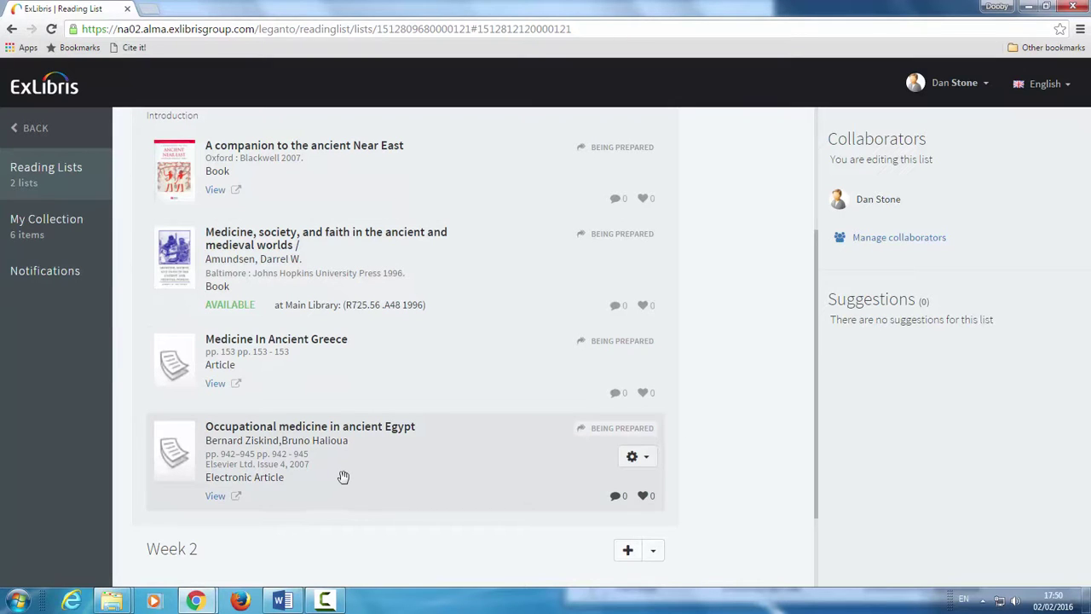
scroll(344, 477, "up", 3)
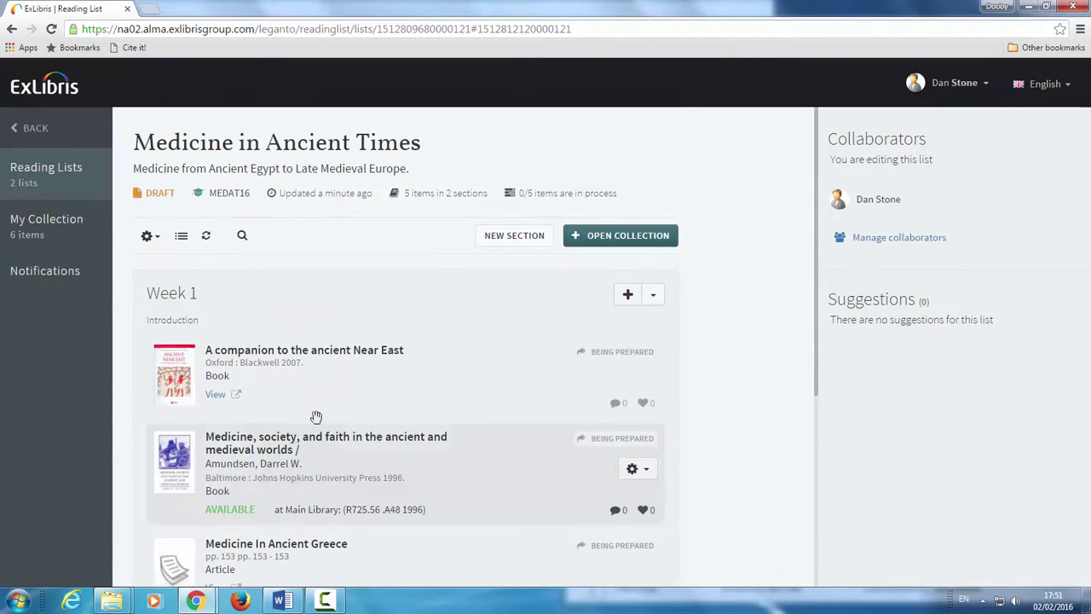
scroll(209, 390, "down", 5)
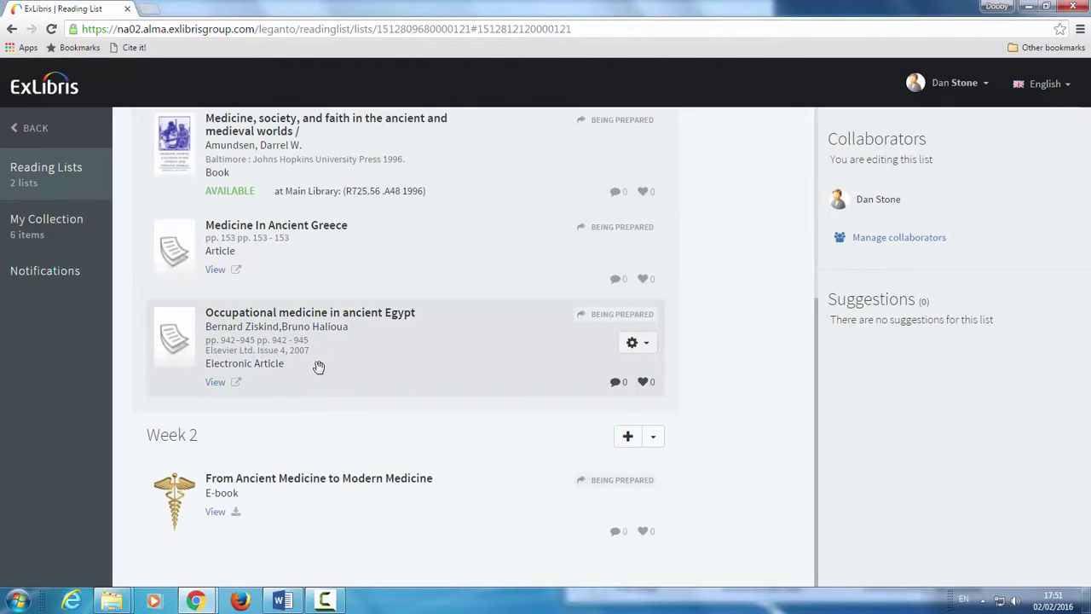
left_click_drag(326, 358, 340, 531)
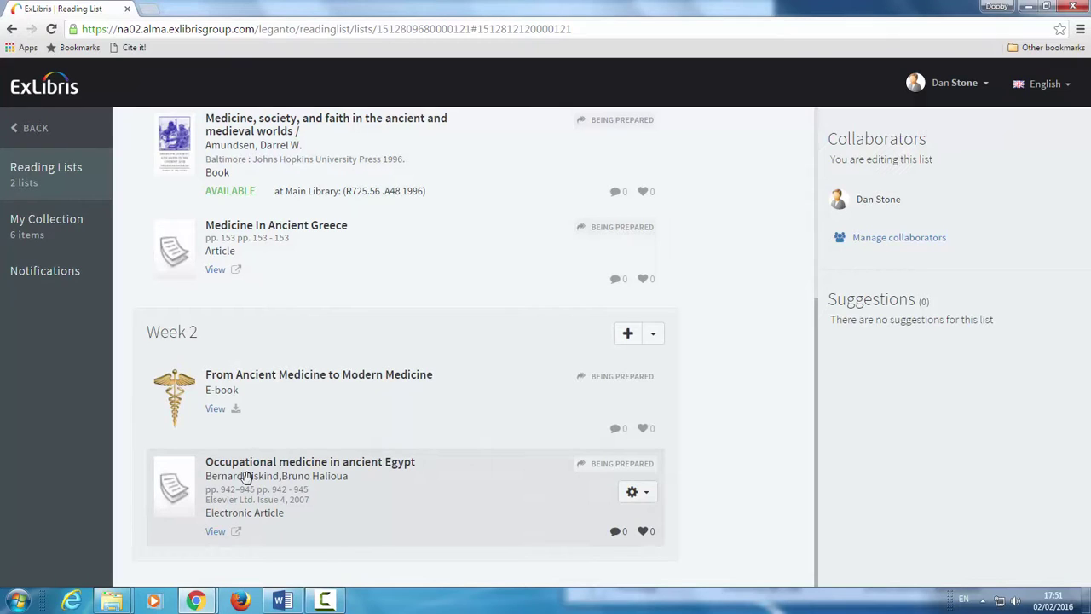
left_click(215, 532)
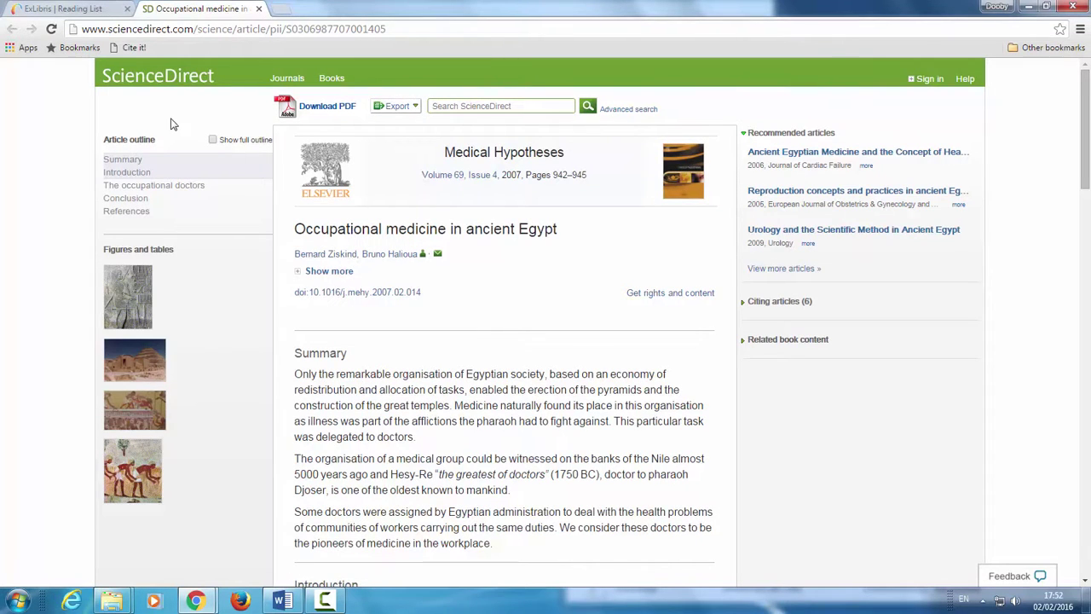
Return to the ExLibris Reading List tab showing Medicine in Ancient Times.
left_click(88, 10)
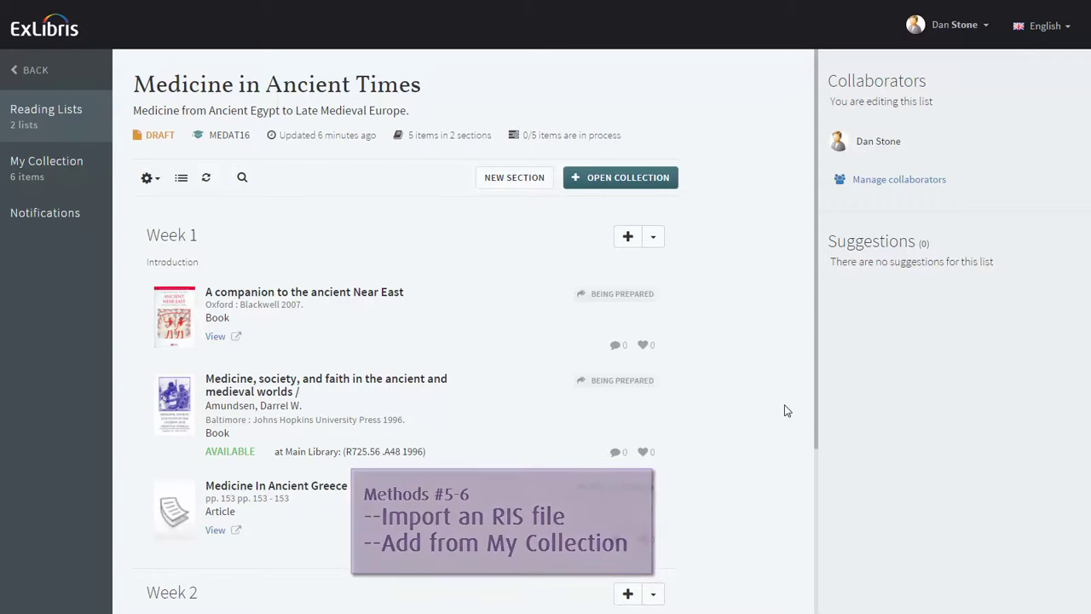
Batch-import the RIS citations from My Ancient Greek Medicine Collection.ris into My Collection.
left_click(50, 165)
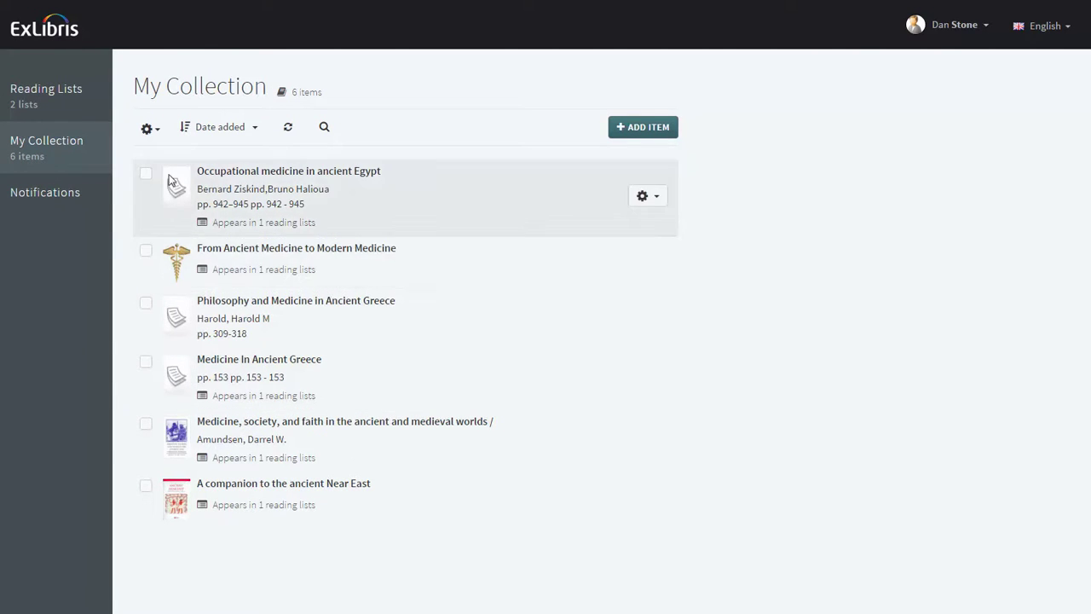
left_click(151, 130)
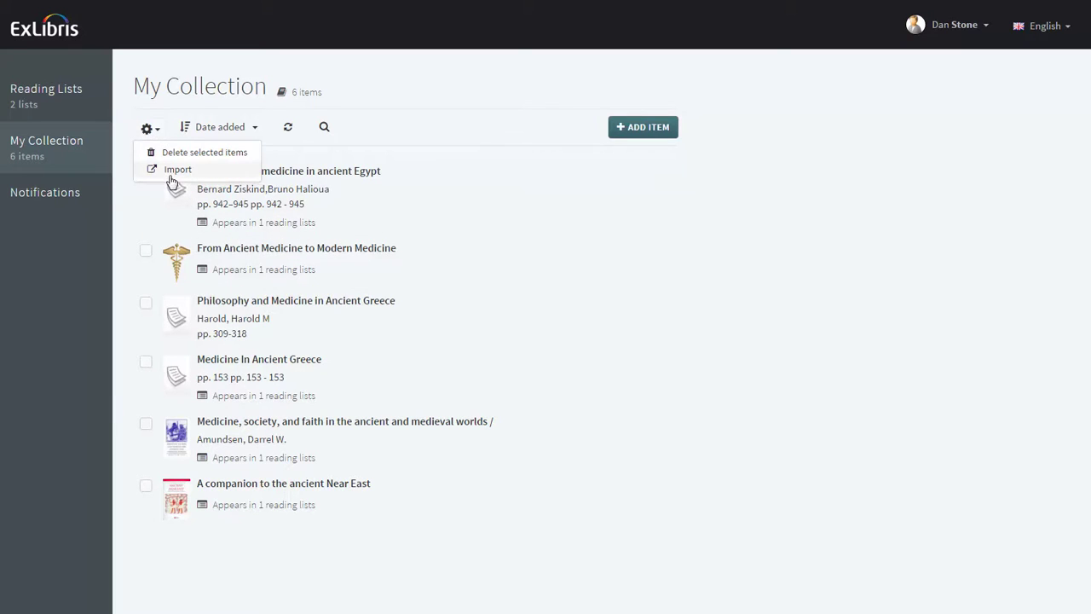
left_click(172, 173)
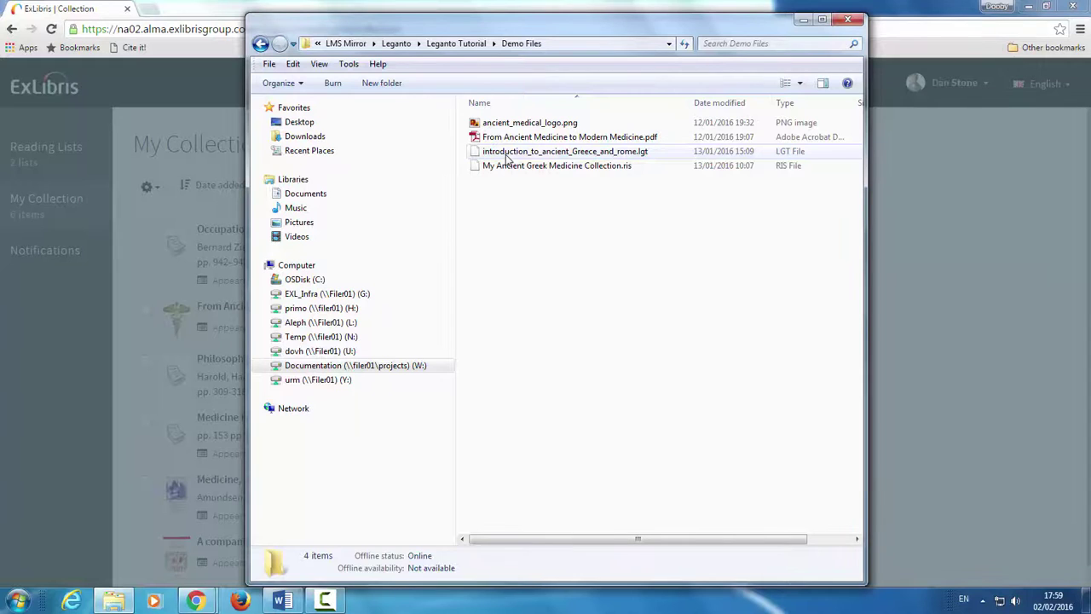
left_click_drag(528, 165, 504, 226)
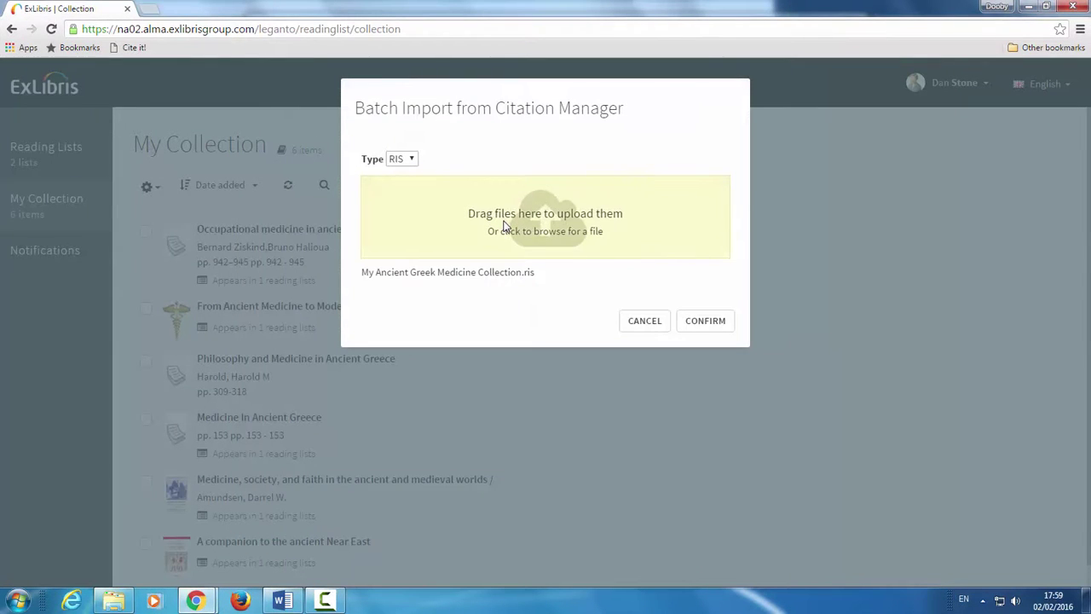
left_click(696, 321)
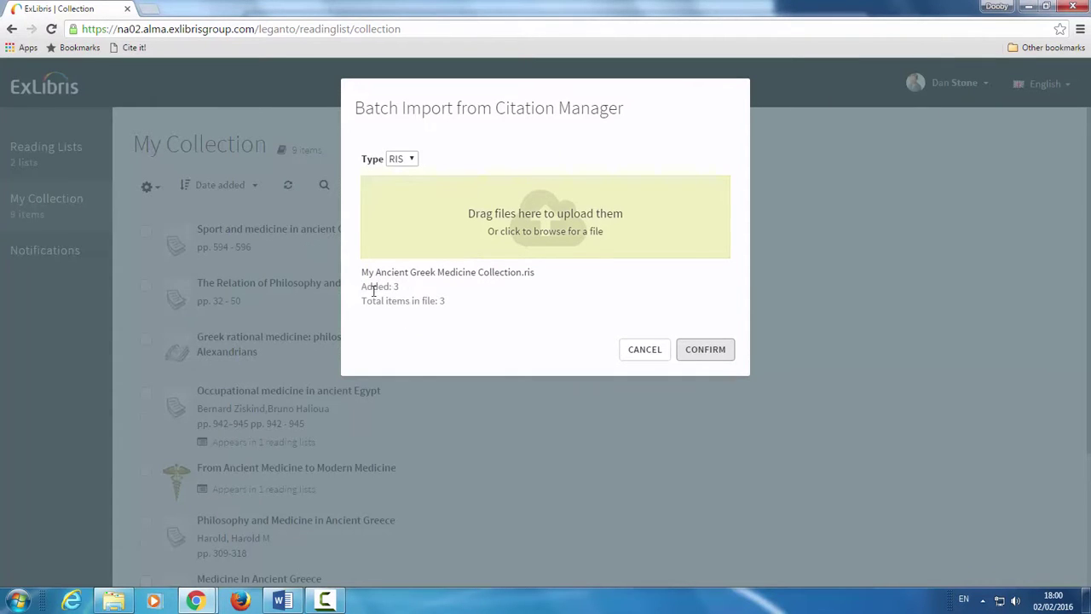
left_click(636, 355)
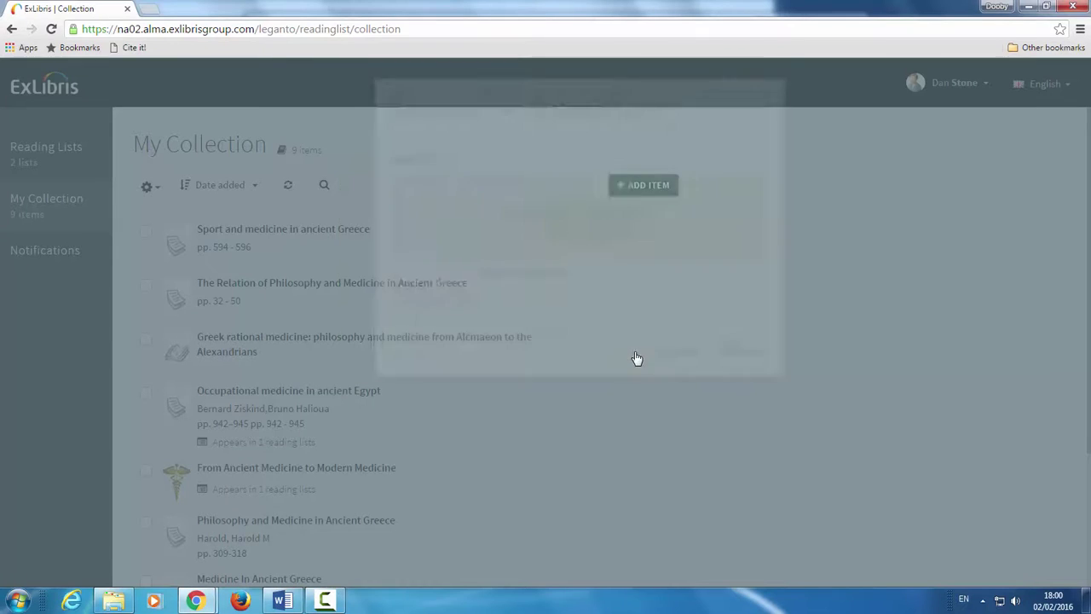
scroll(353, 387, "down", 2)
scroll(353, 387, "up", 2)
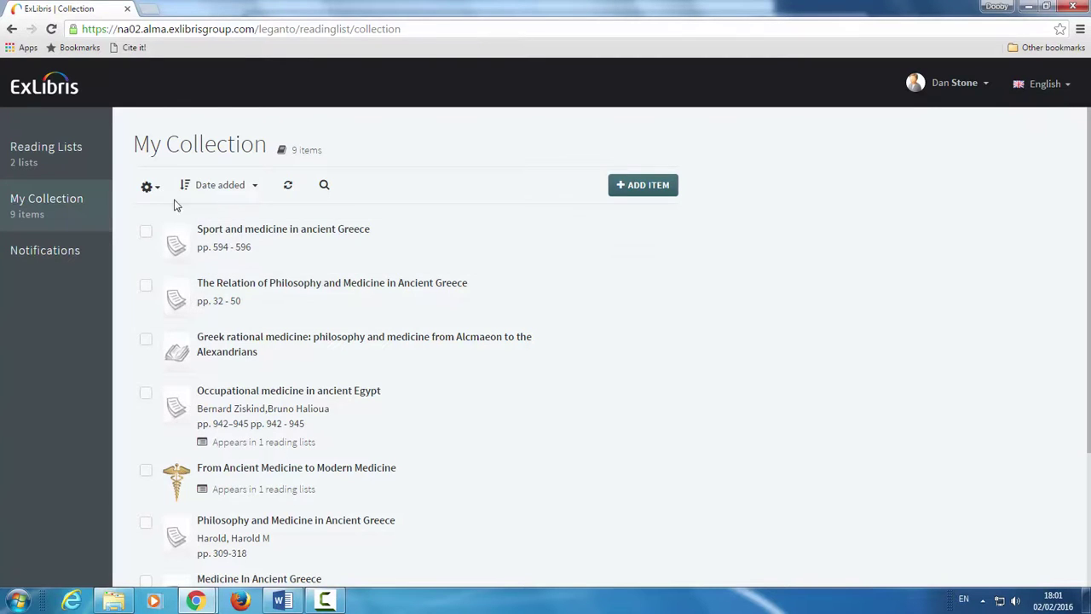
left_click(324, 185)
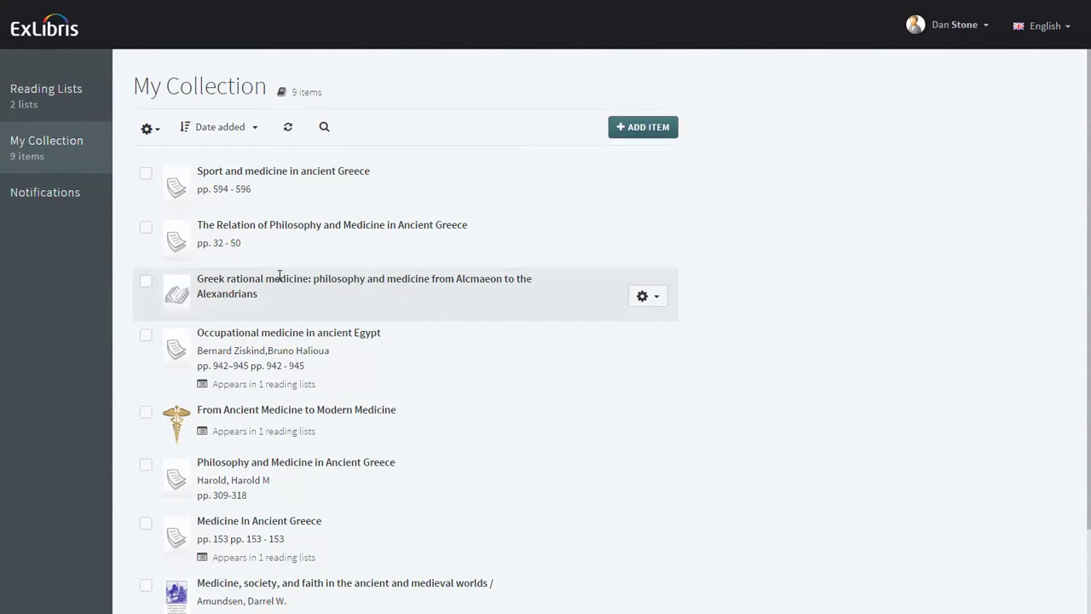
Add Sport and medicine in ancient Greece, Relation of Philosophy and Medicine, and Greek rational medicine to Week 1.
left_click(40, 90)
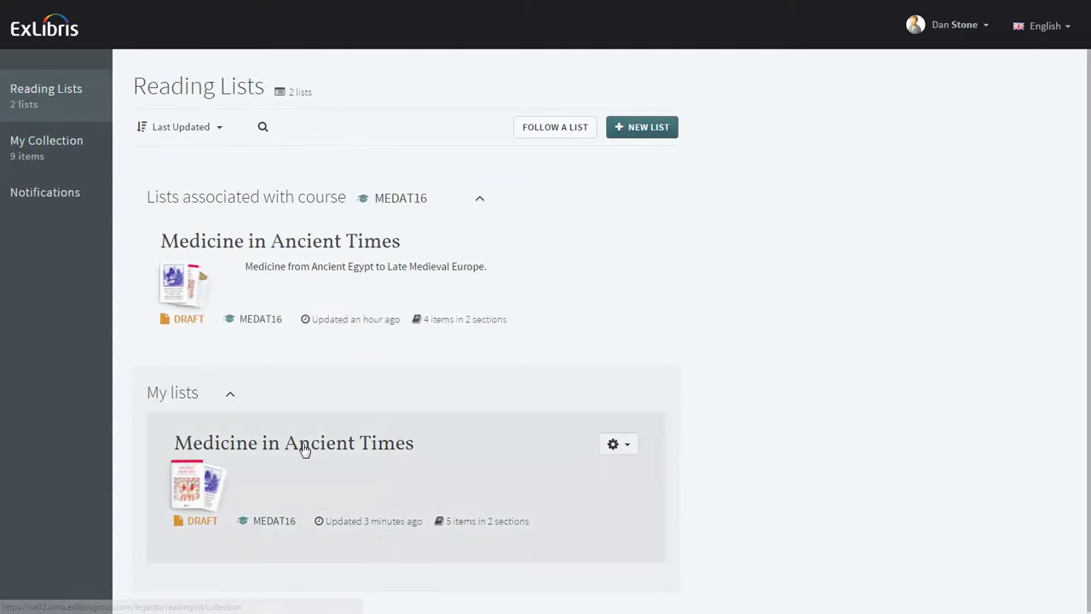
left_click(305, 450)
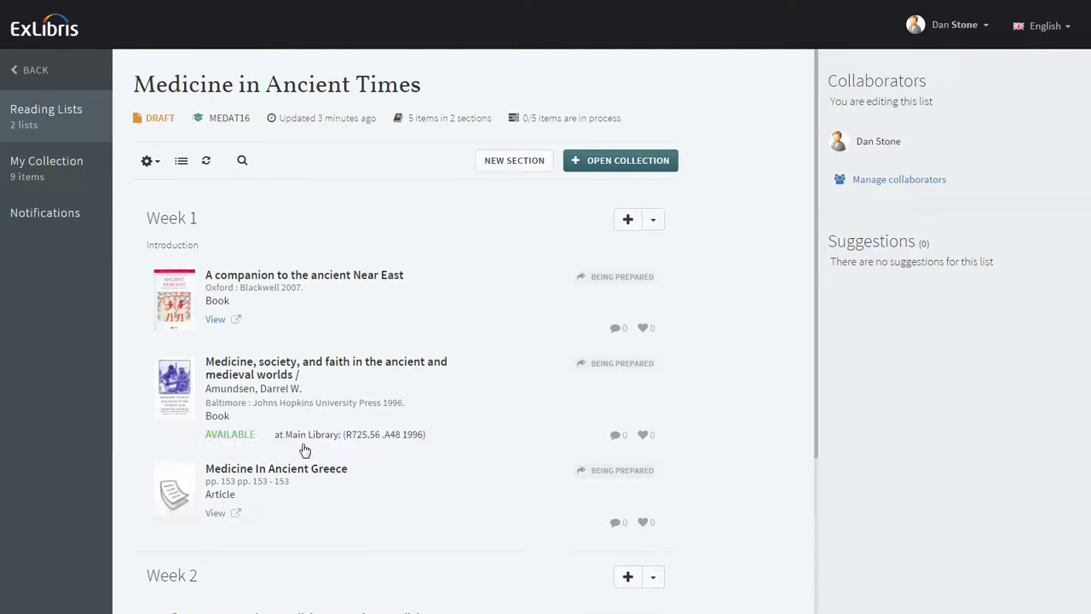
left_click(611, 169)
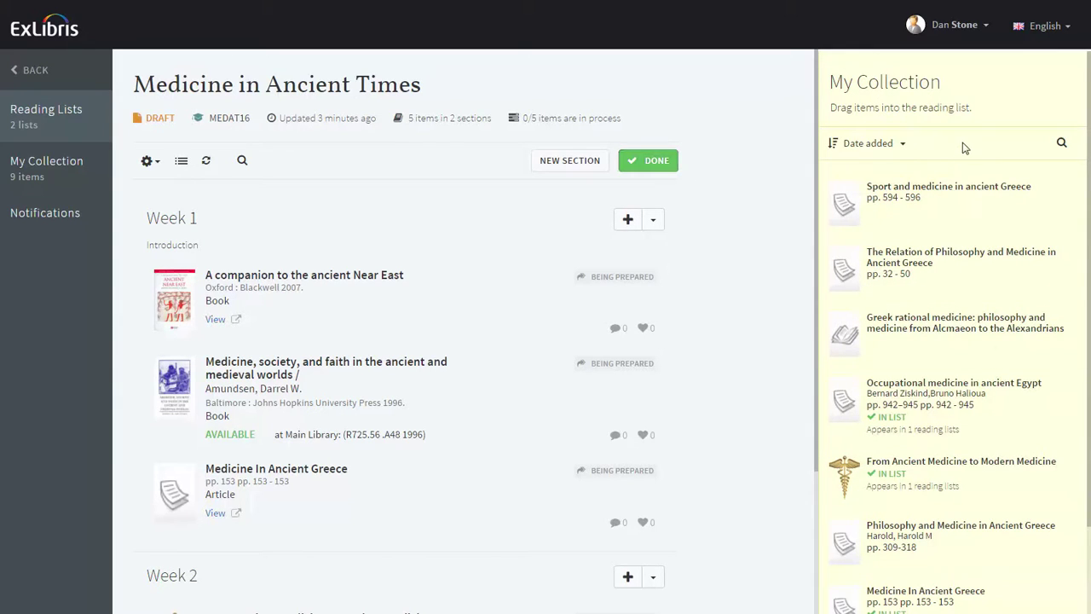
left_click(1061, 143)
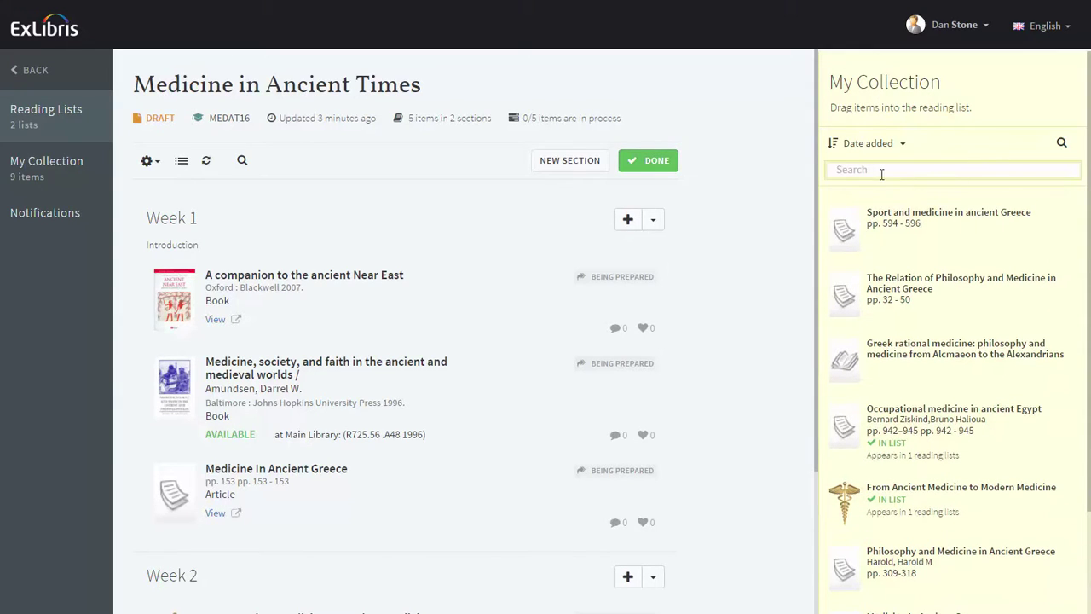
scroll(1003, 214, "down", 1)
left_click_drag(1003, 214, 353, 503)
left_click_drag(940, 267, 329, 507)
left_click_drag(857, 381, 409, 471)
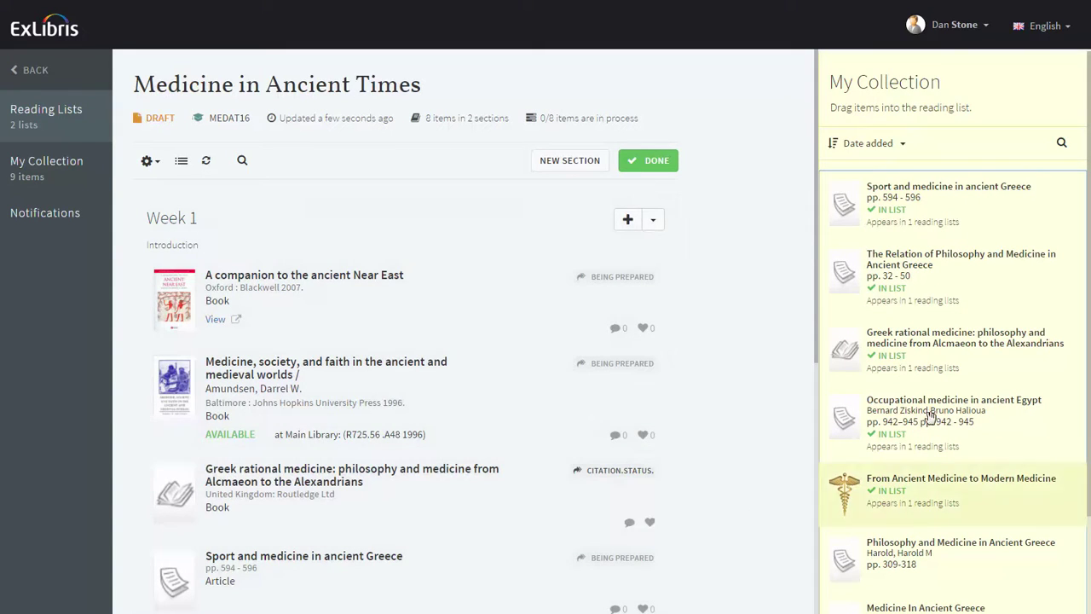
Move Medicine In Ancient Greece into Week 2 and close the collection panel.
scroll(297, 287, "down", 3)
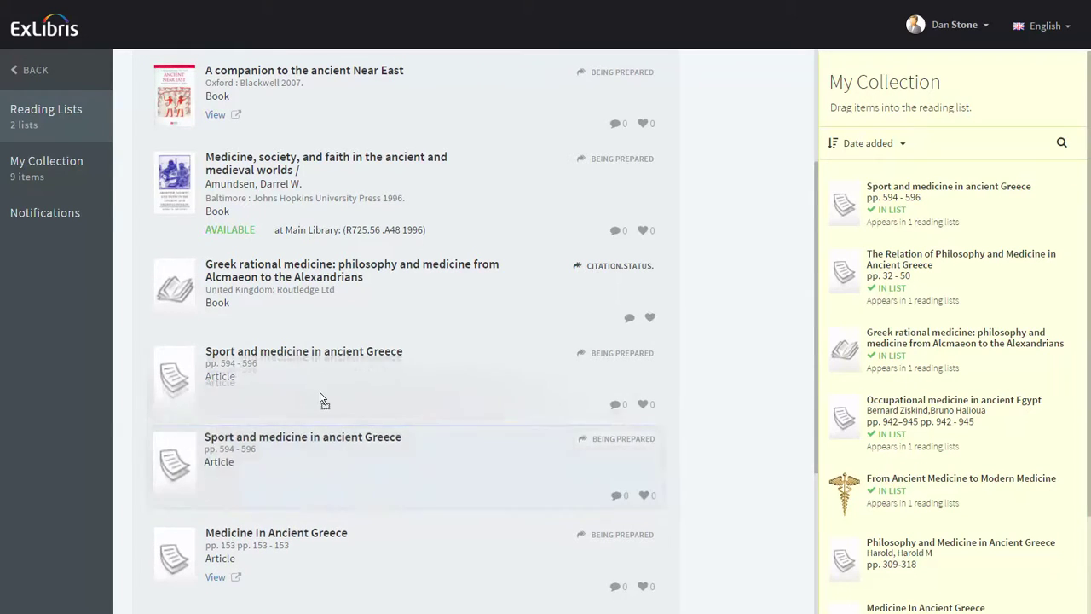
scroll(333, 409, "down", 4)
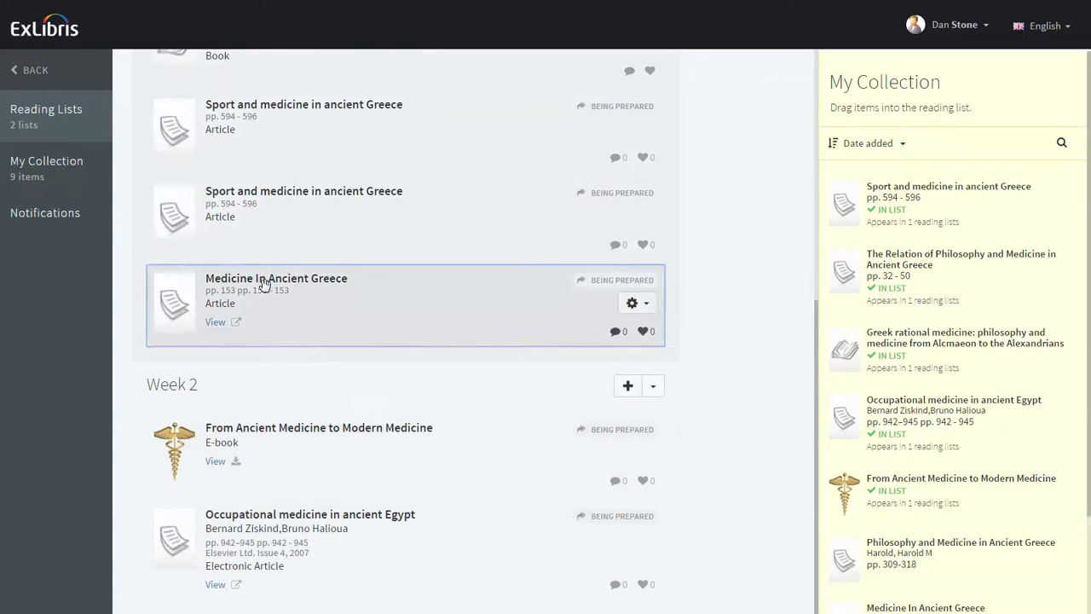
left_click_drag(270, 280, 275, 480)
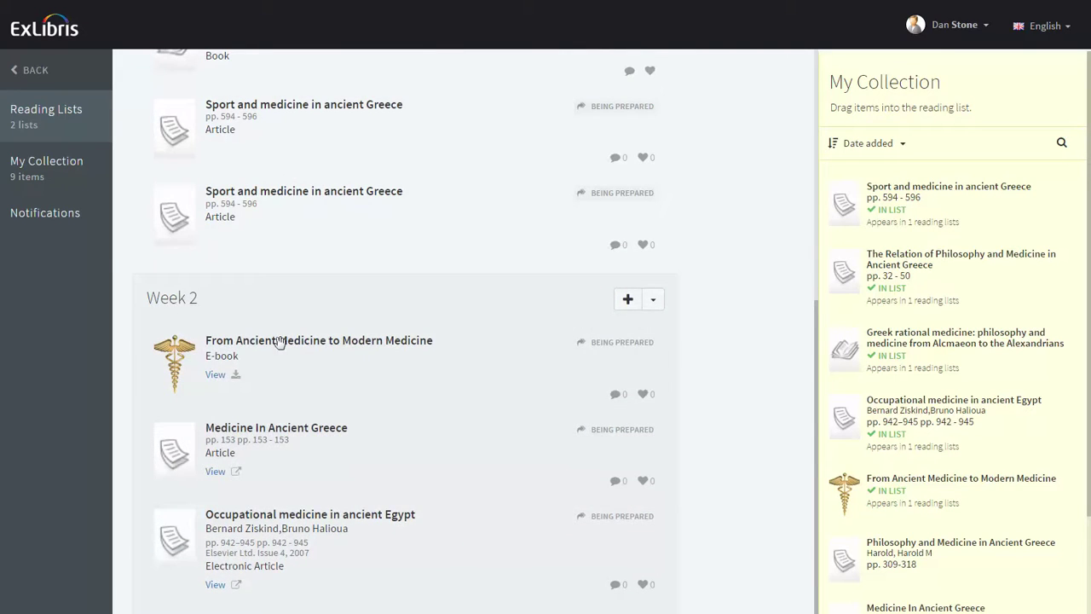
scroll(282, 345, "up", 5)
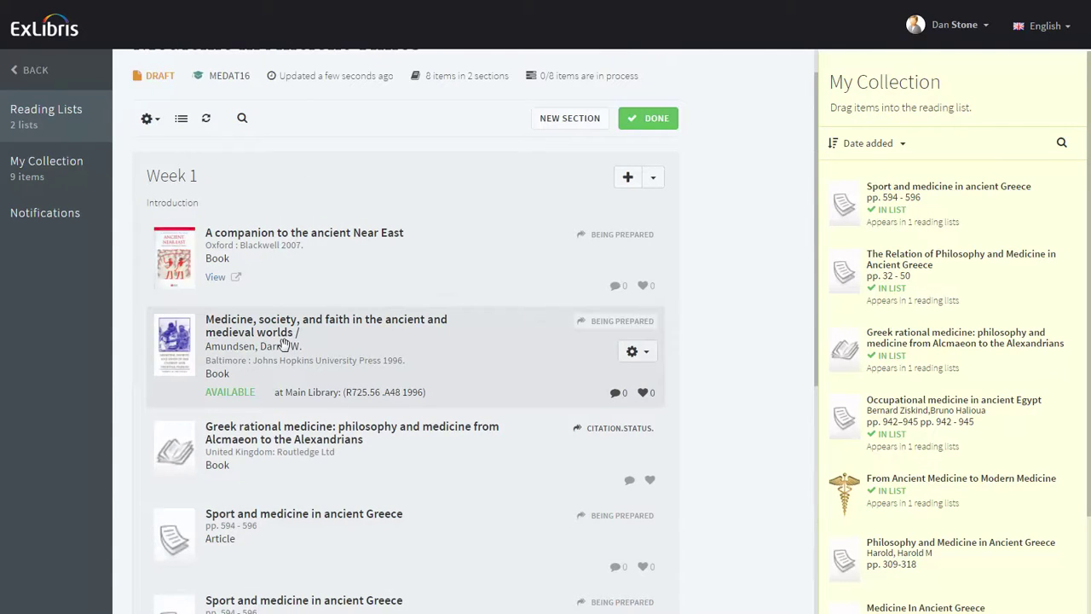
left_click(664, 118)
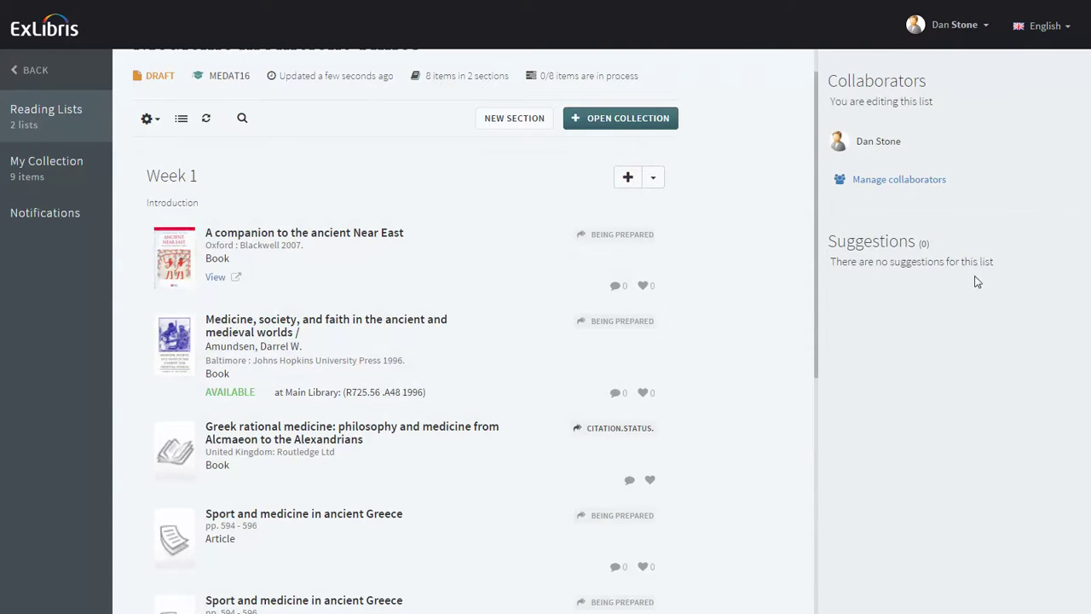
scroll(794, 290, "up", 1)
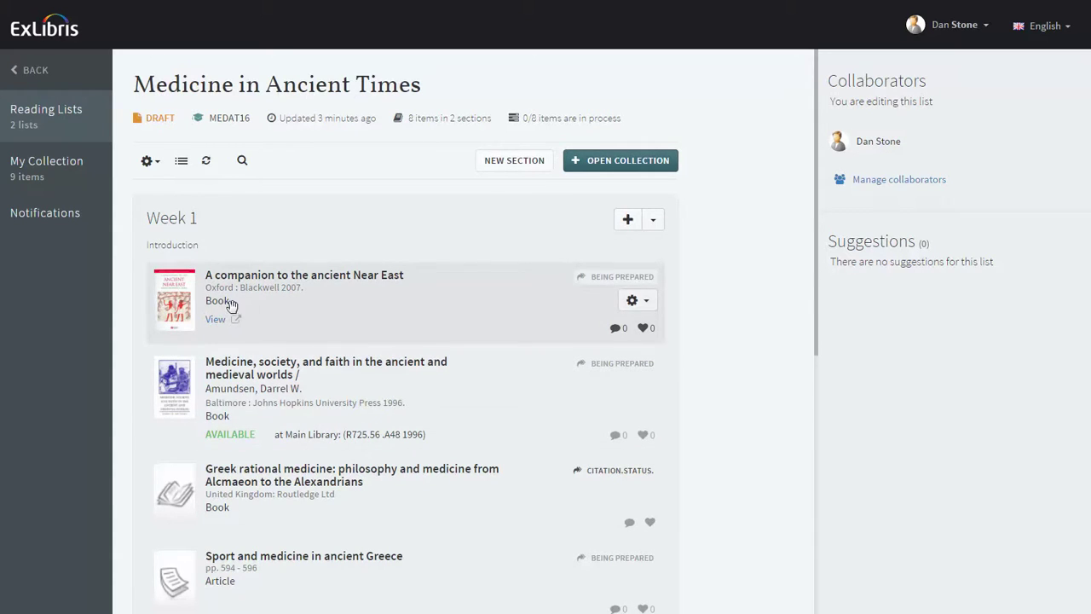
scroll(247, 458, "down", 2)
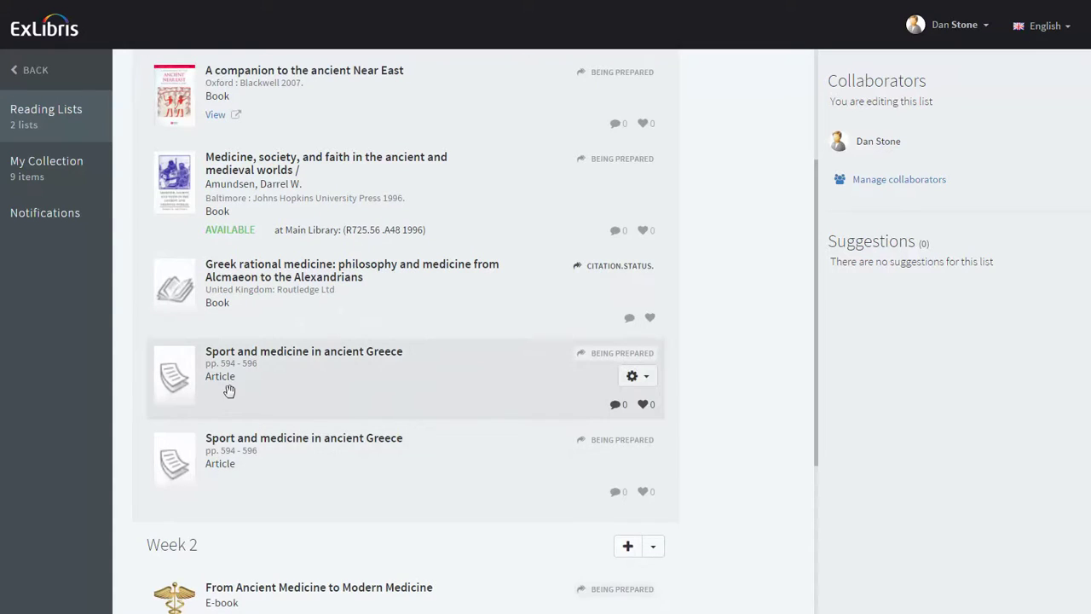
scroll(227, 390, "up", 1)
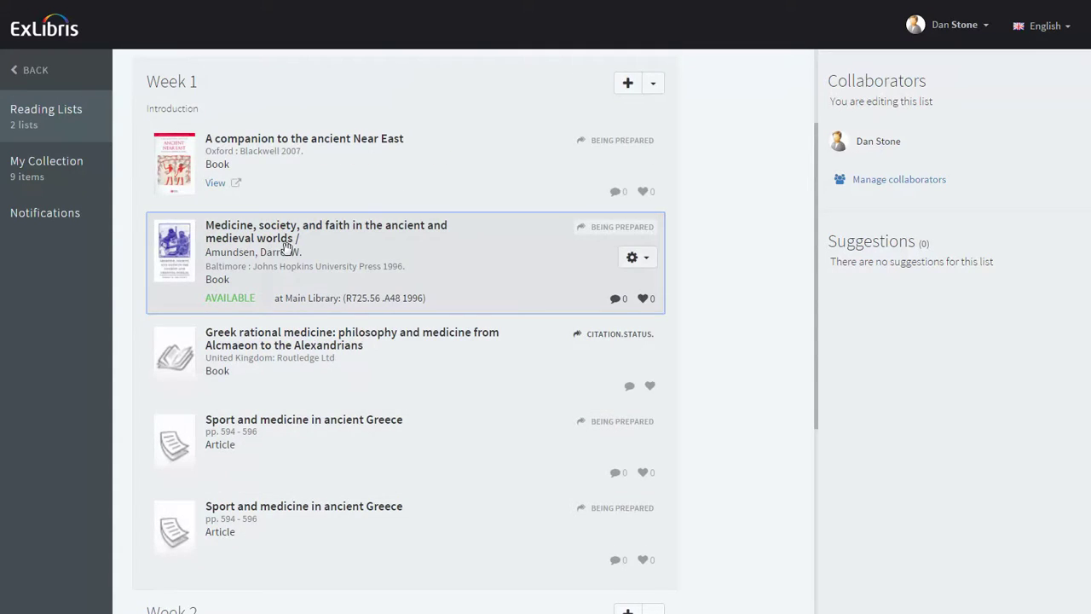
Open the Medicine, society, and faith book's record and expand its full bibliographic details.
left_click(286, 246)
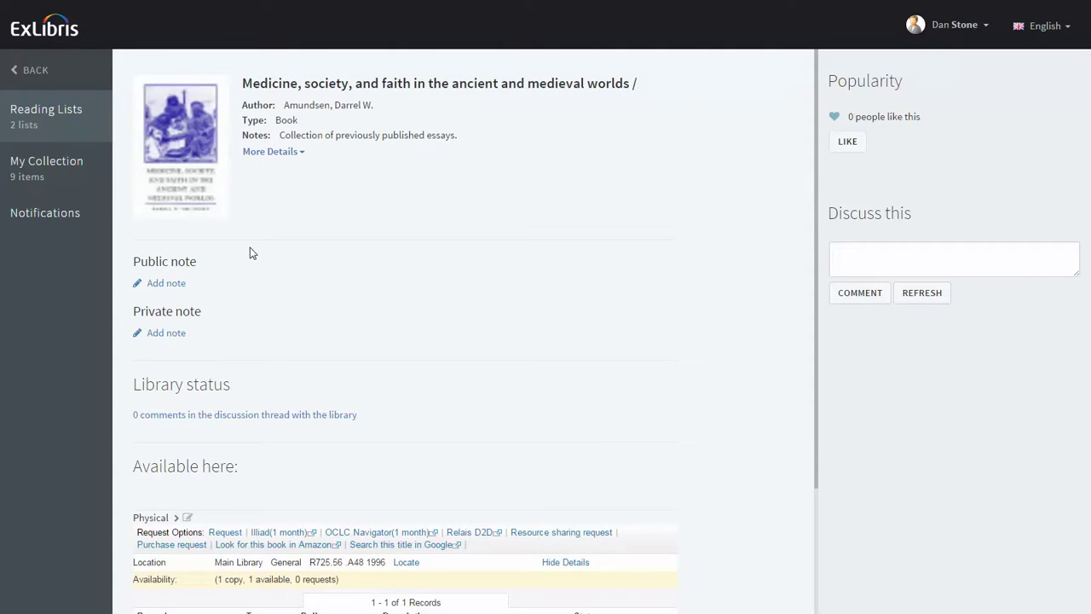
scroll(250, 255, "down", 2)
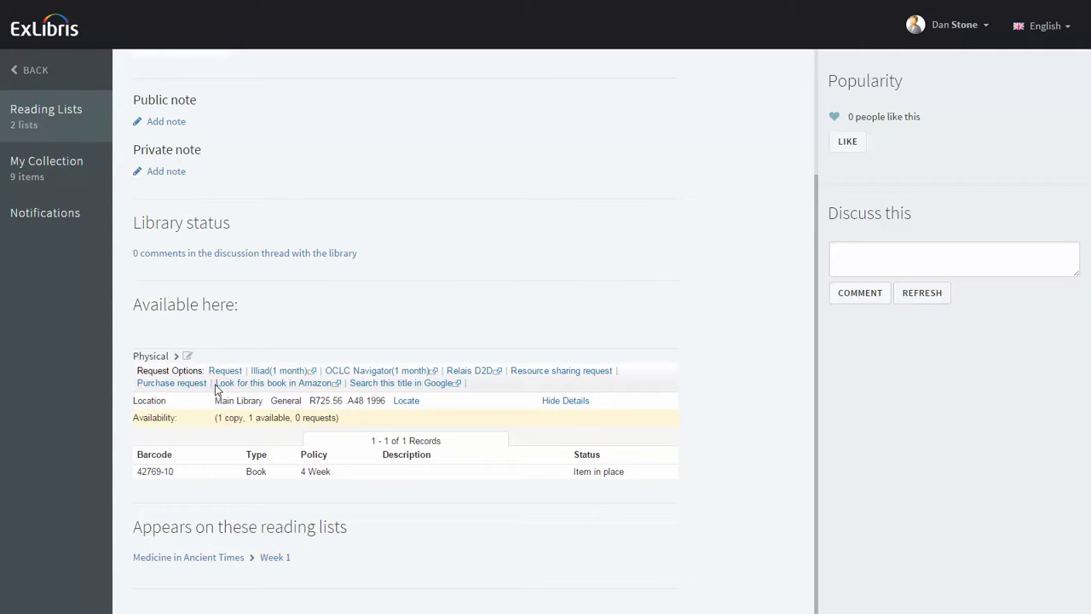
scroll(311, 259, "up", 2)
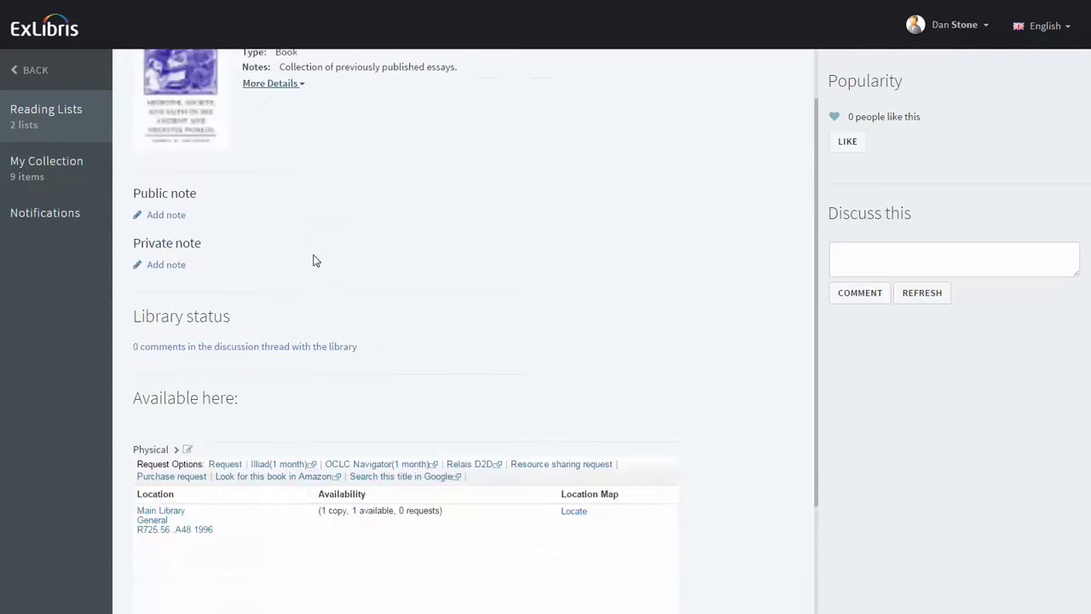
left_click(273, 153)
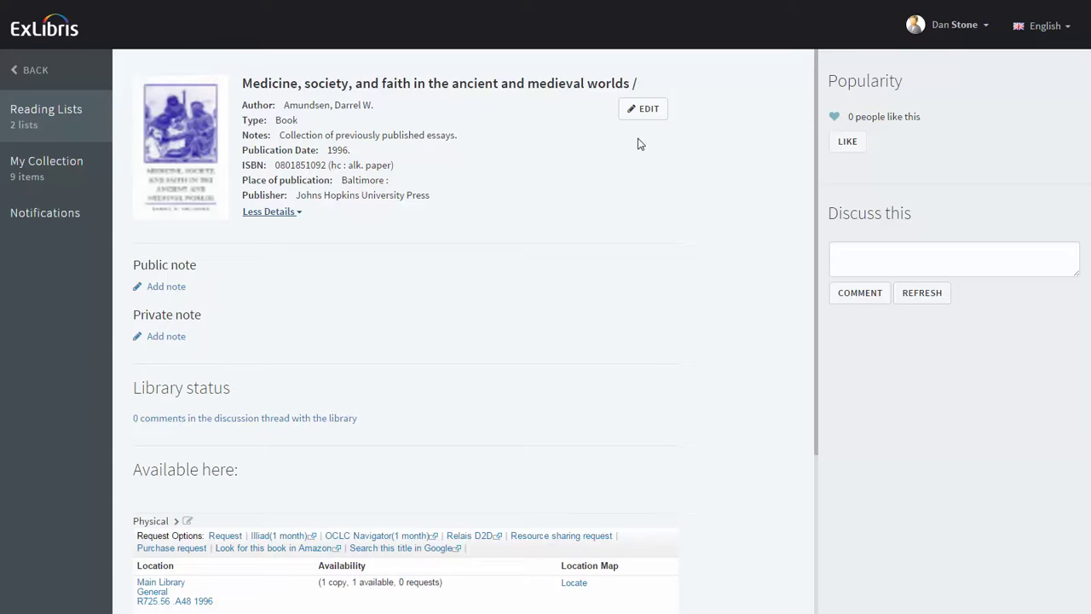
Edit the Medicine, society, and faith book to record chapter 2, start page 28, end page 53.
left_click(646, 112)
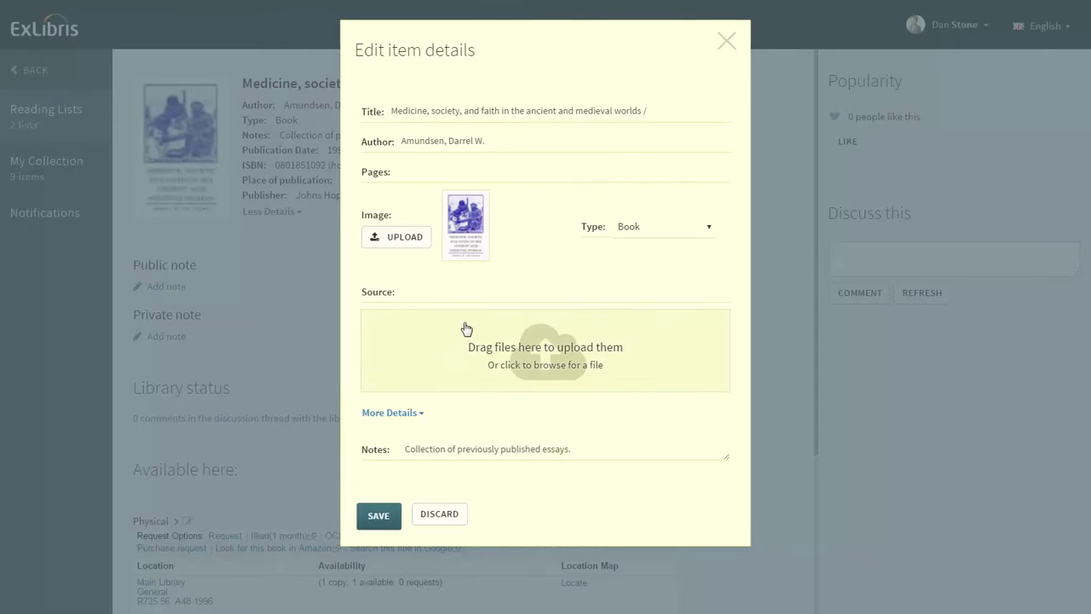
left_click(393, 414)
scroll(496, 368, "down", 3)
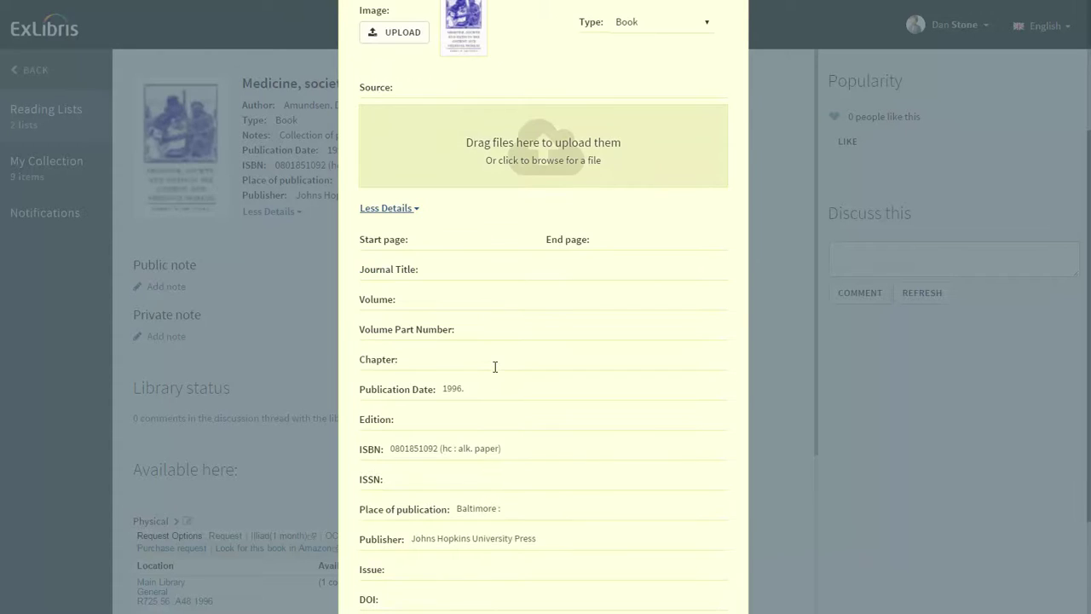
left_click(467, 360)
left_click(624, 239)
type("53")
scroll(604, 265, "down", 2)
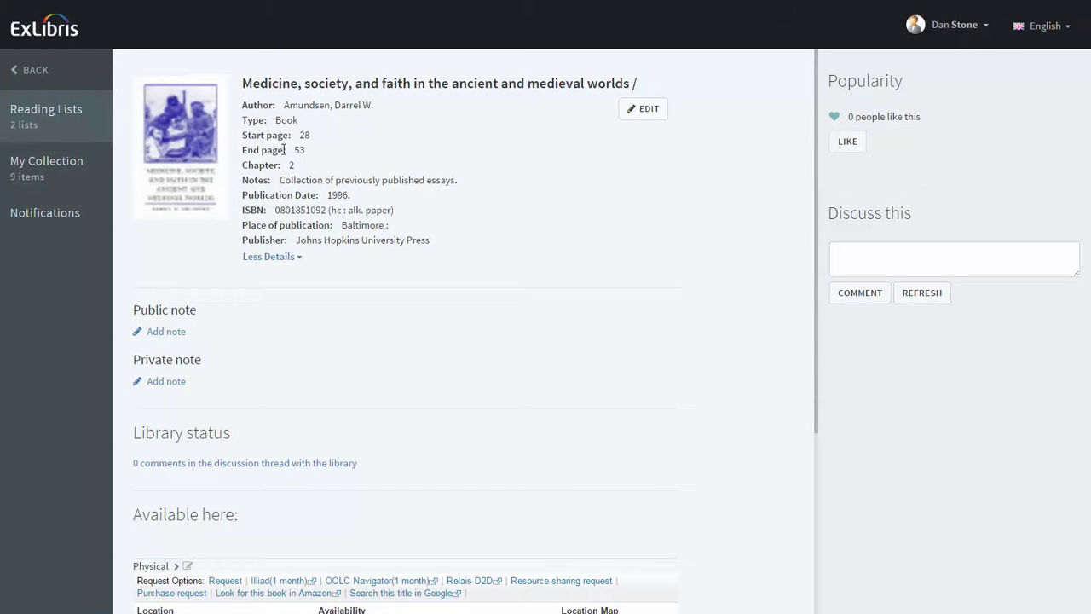
Post 'Please digitize the requested chapter. Thanks!' in the item's library discussion thread.
scroll(299, 175, "down", 2)
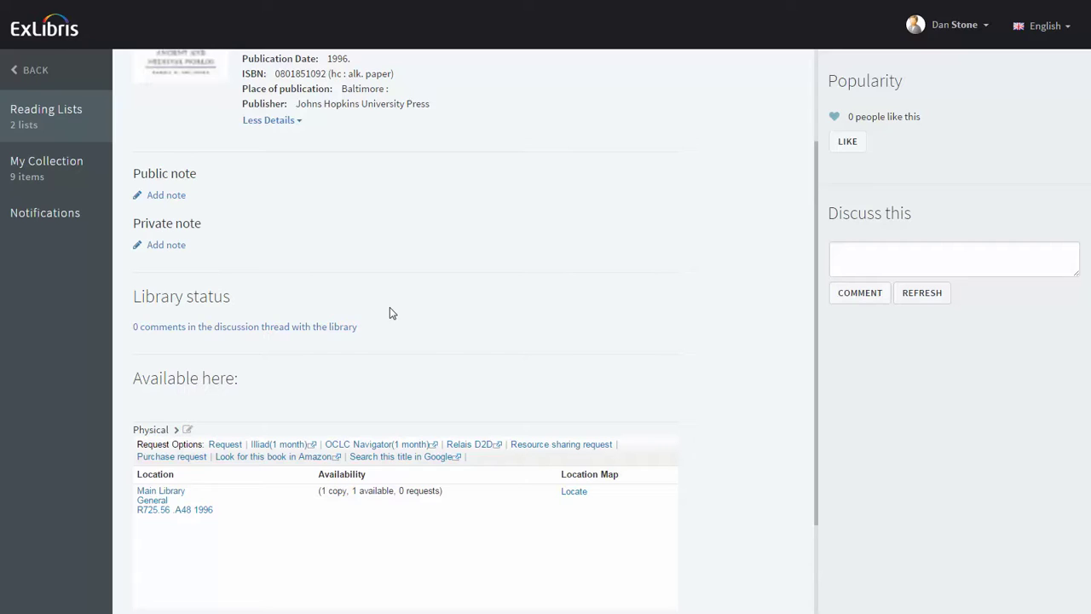
left_click(287, 329)
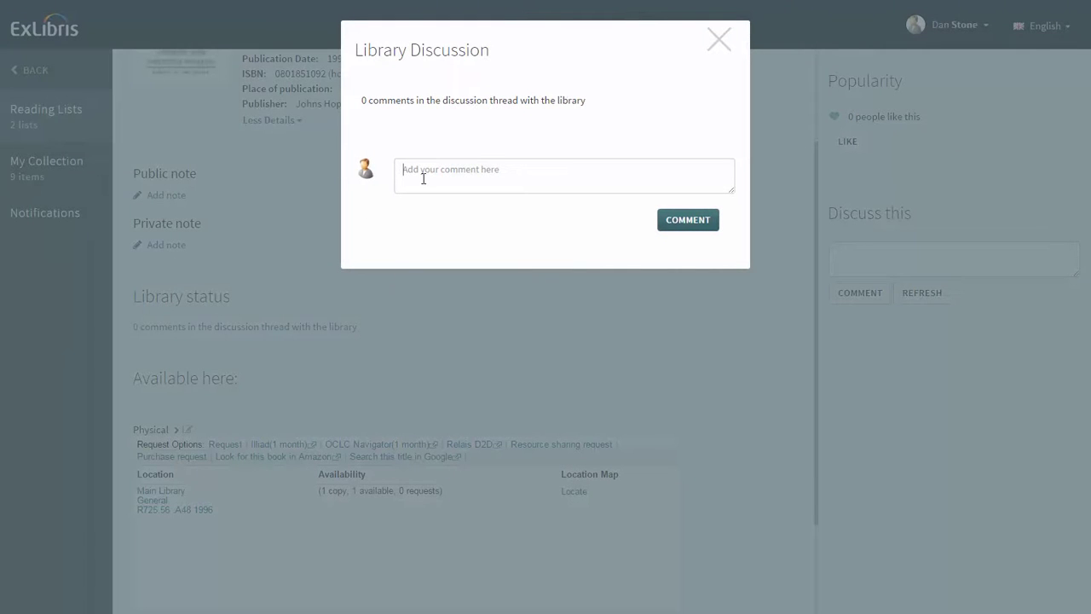
left_click(423, 178)
type("Please digitize the requested chapter. Thanks!")
left_click(690, 221)
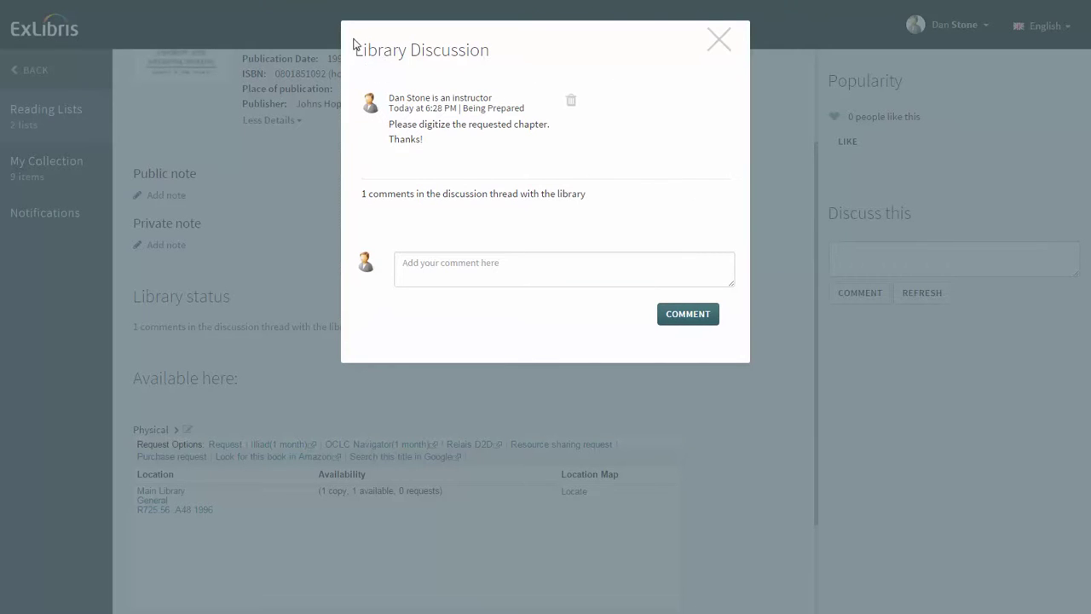
left_click(720, 45)
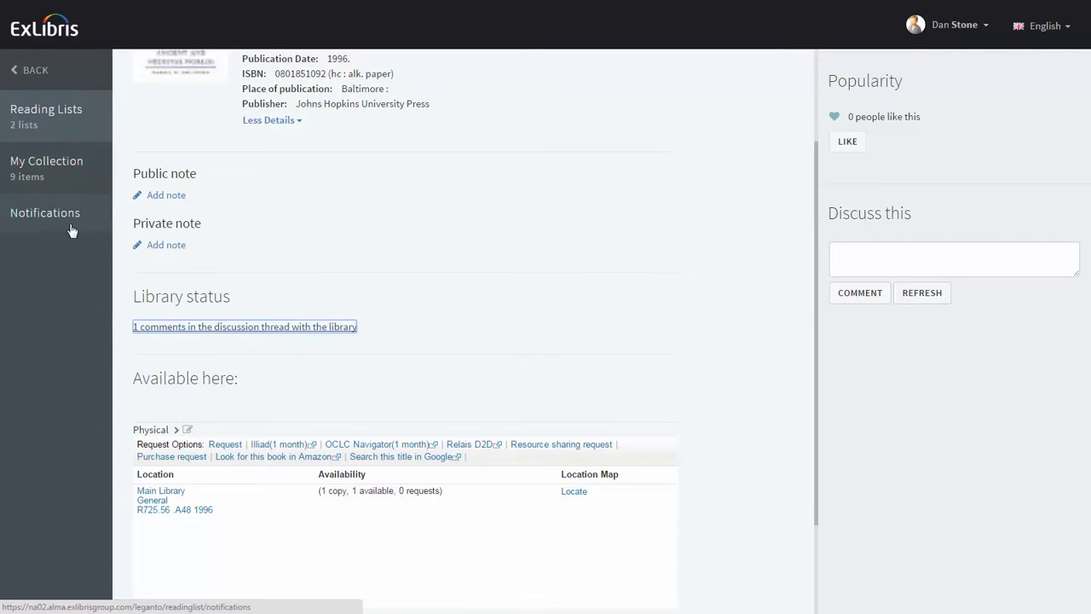
Add the public note 'Pop quiz will be held next class on this chapter!' to the item.
scroll(201, 195, "up", 1)
scroll(155, 260, "up", 1)
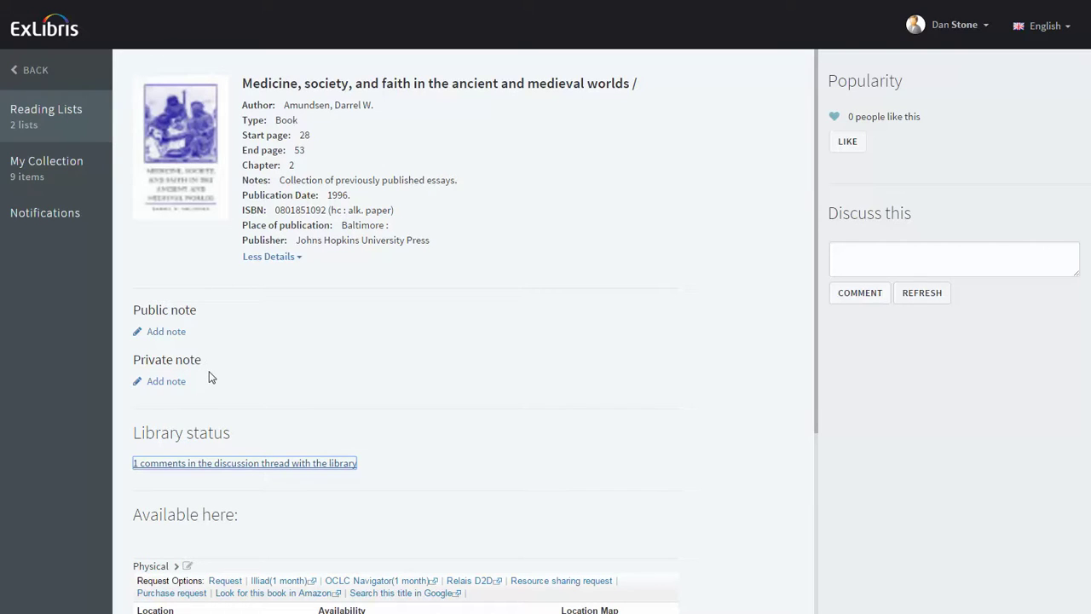
left_click(169, 331)
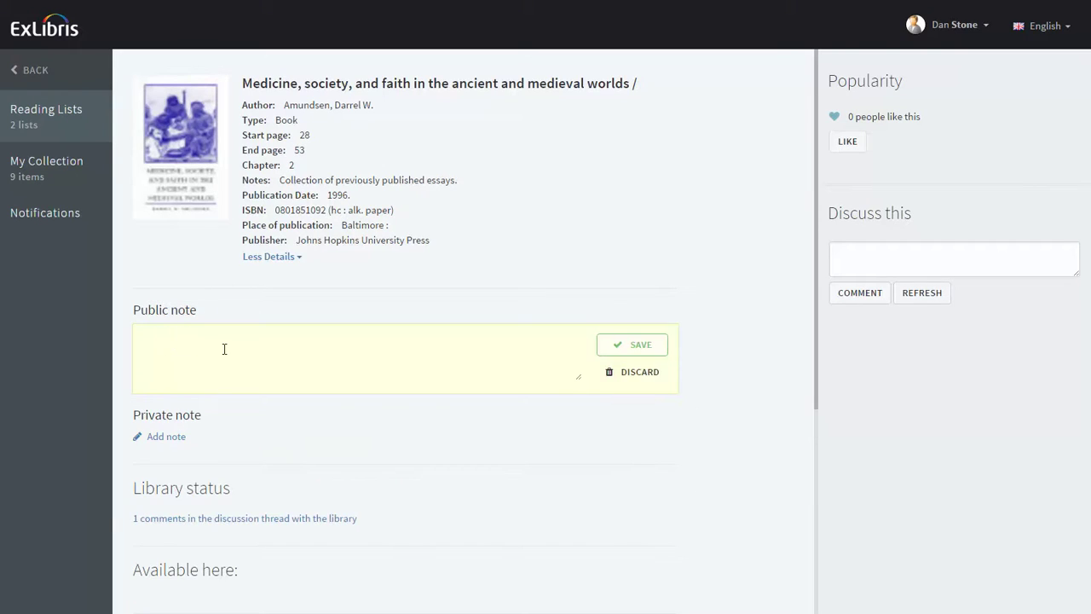
type("Pop quiz will be held next class on this chapter!")
left_click(653, 348)
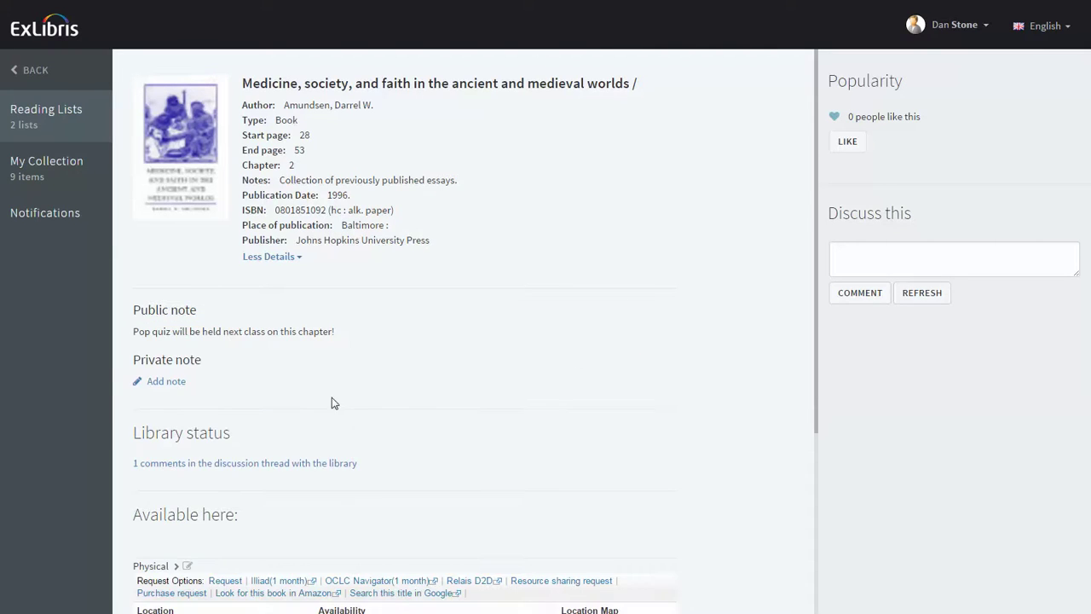
Add the private note '(just kidding -- April fool's' and return to the reading list.
left_click(166, 382)
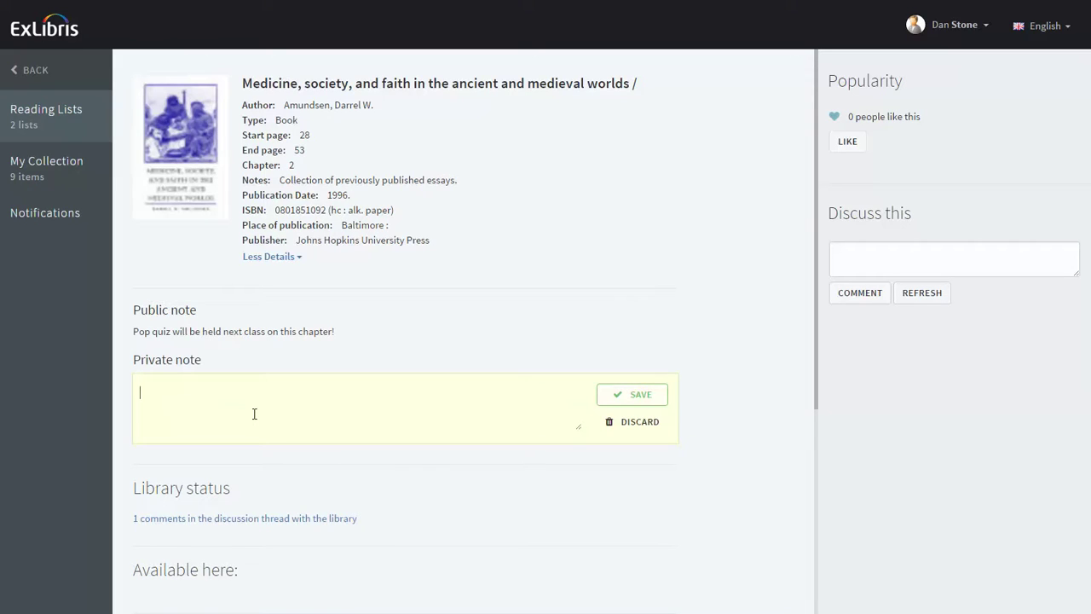
type("(just kidding -- April fool's")
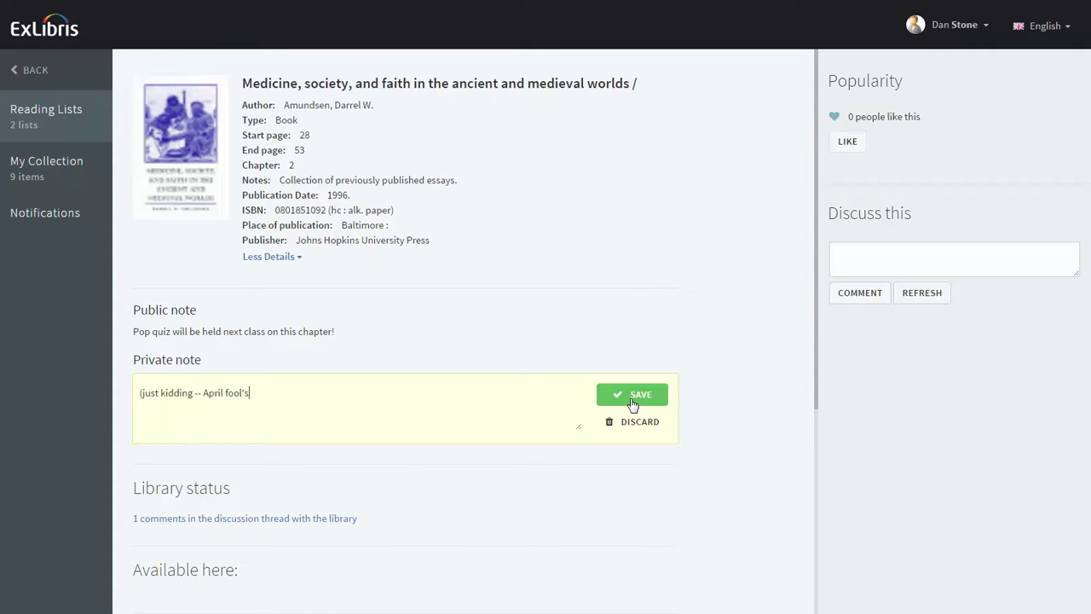
left_click(632, 398)
left_click(26, 75)
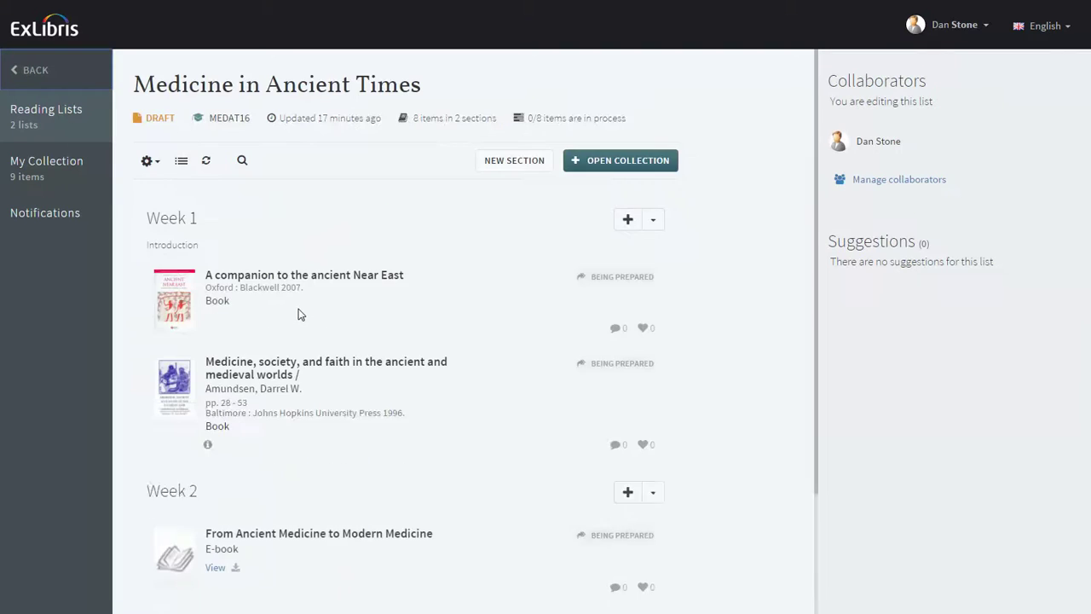
Show availability for Medicine, society, and faith, then open A companion to the ancient Near East.
scroll(299, 312, "down", 3)
scroll(298, 309, "up", 1)
left_click(208, 282)
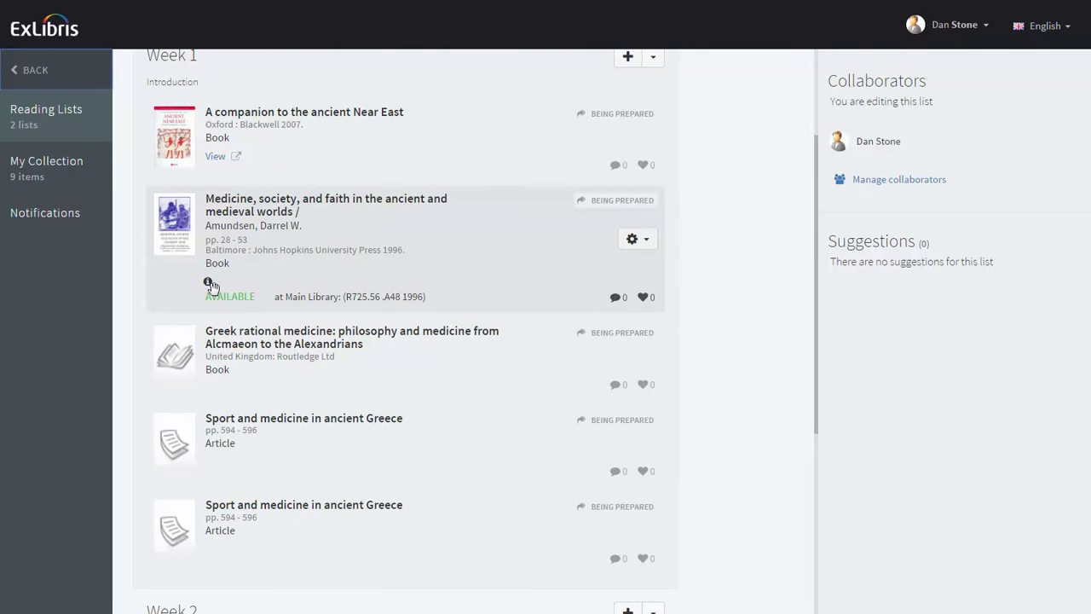
mouse_move(210, 284)
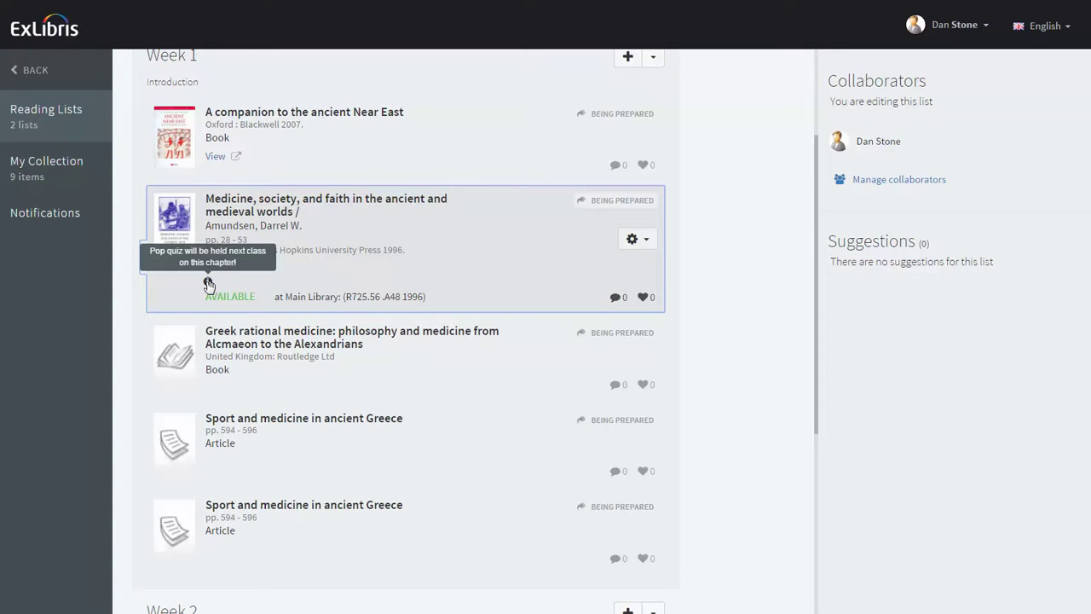
left_click(304, 115)
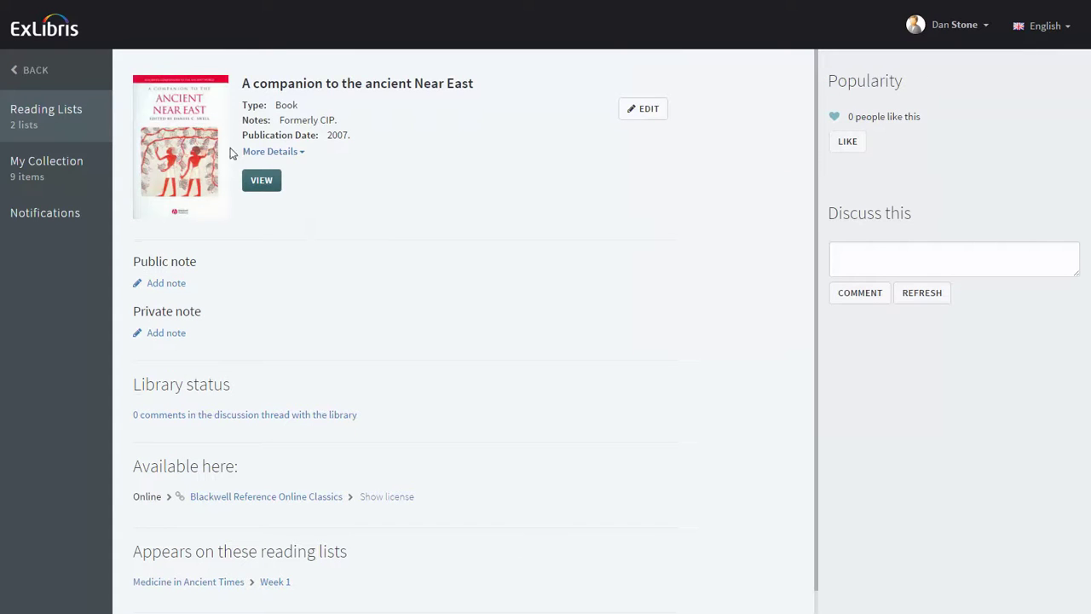
View the book on Blackwell Reference Online, then close that page and return to Leganto.
left_click(262, 181)
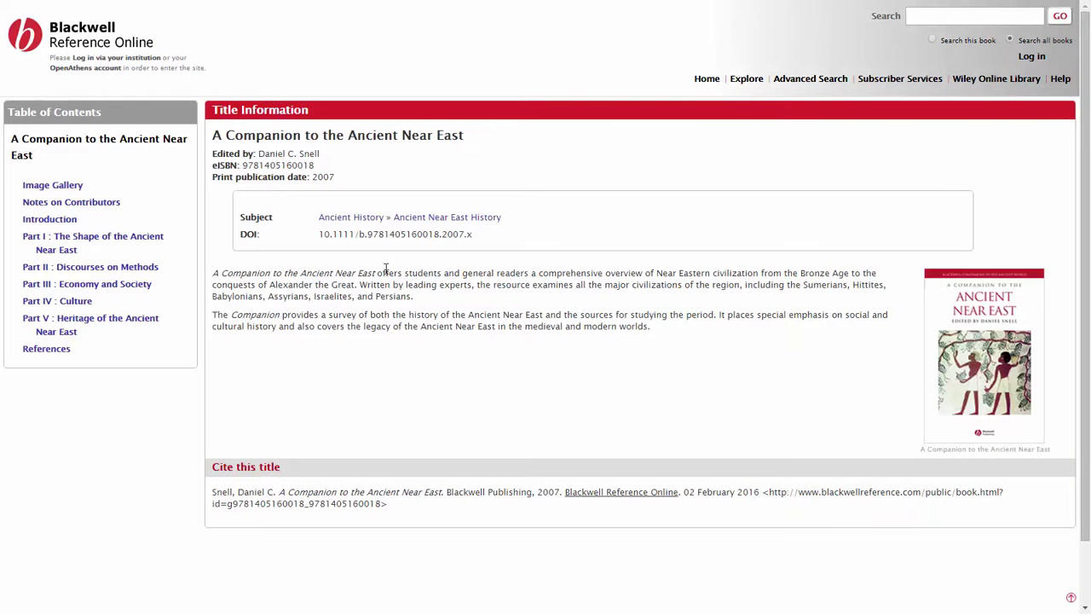
key("F11")
left_click(258, 9)
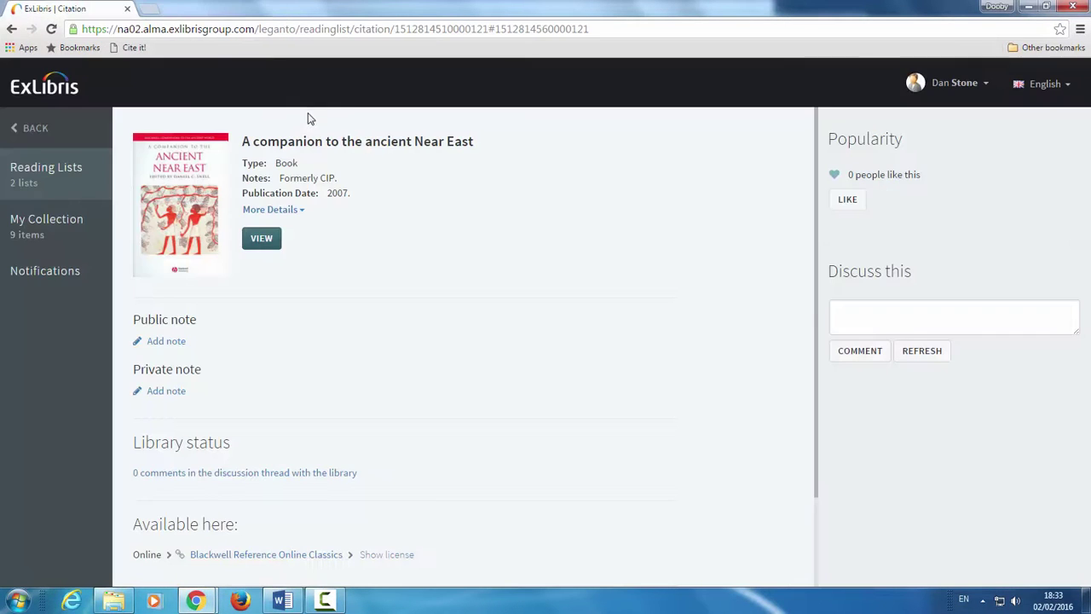
key("F11")
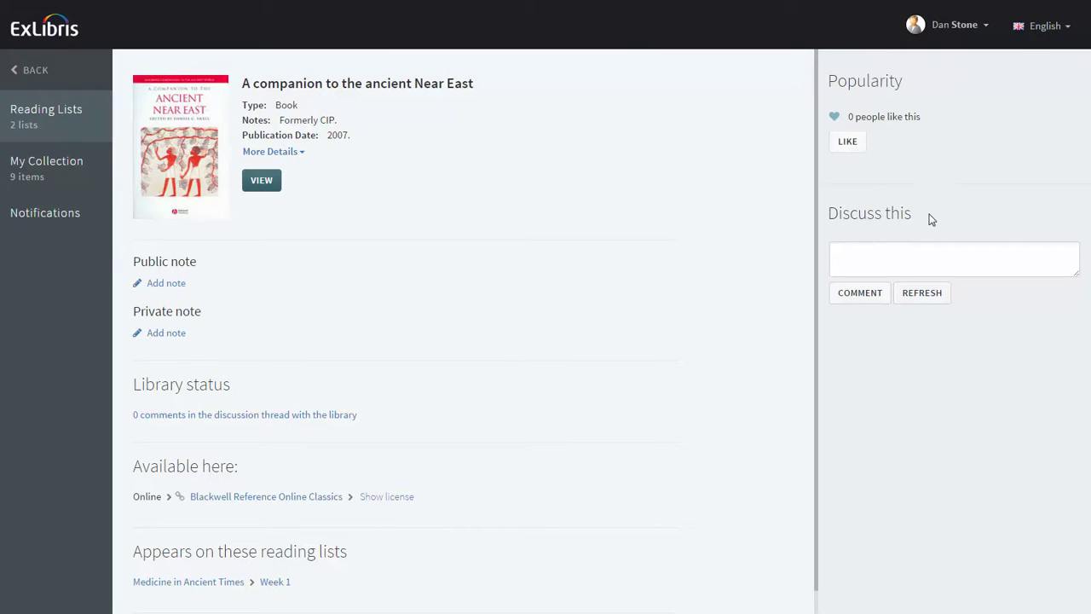
Like the item, comment 'What did you guys think of this chapter?', and go back to the list.
left_click(848, 224)
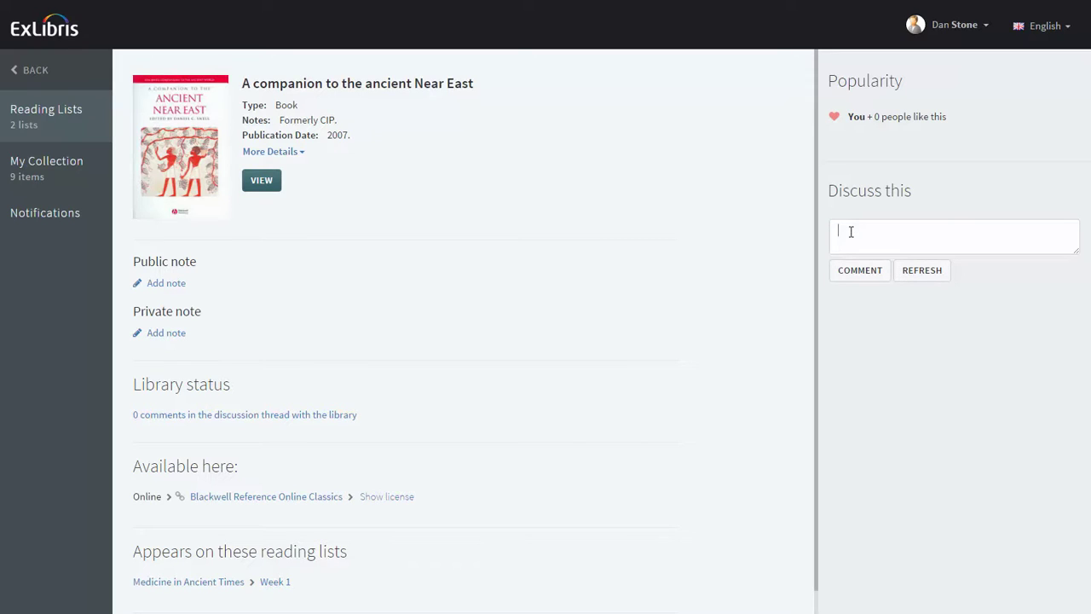
type("What did you guys think of this chapter?")
left_click(871, 272)
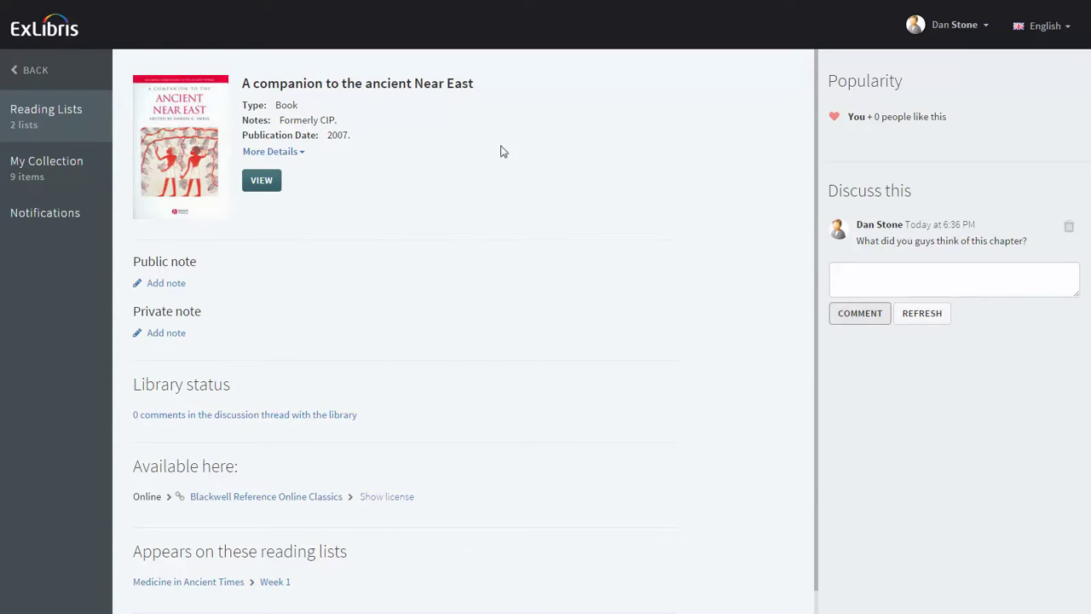
left_click(63, 75)
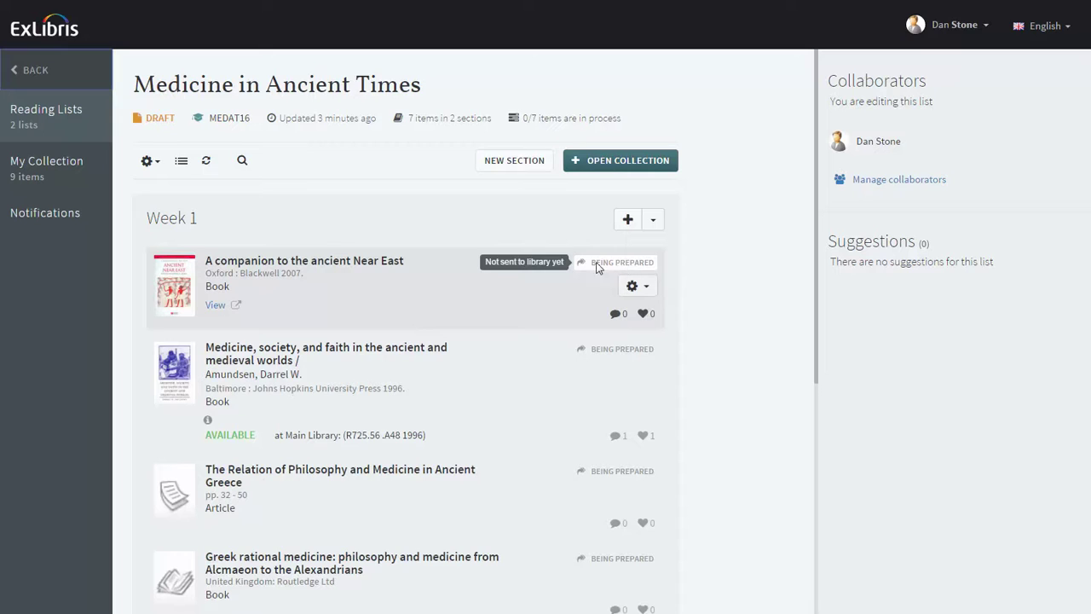
Send the Week 1 section to the library.
left_click(647, 288)
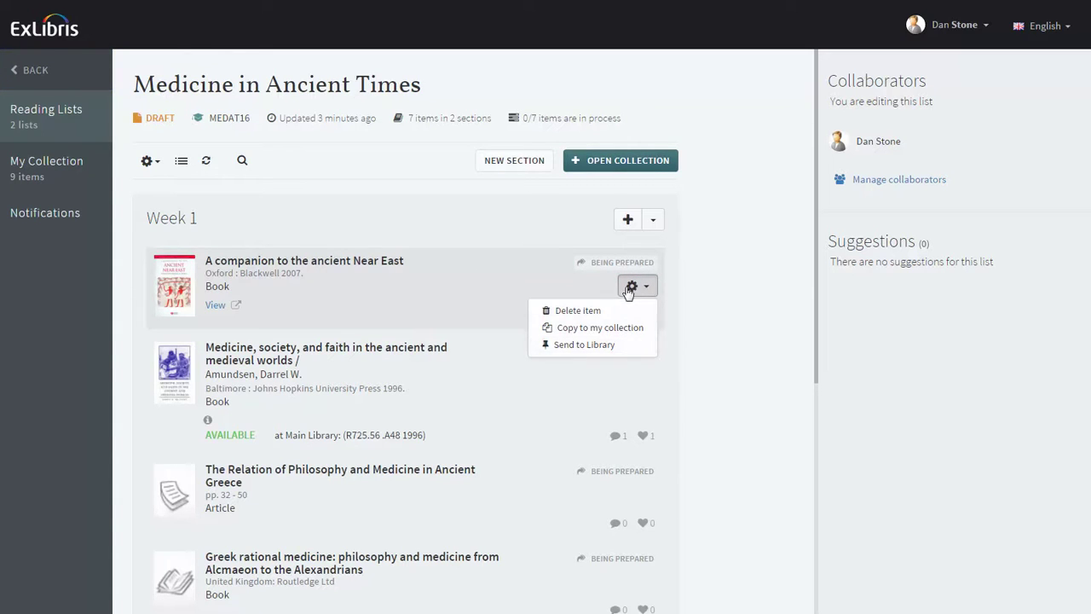
left_click(647, 289)
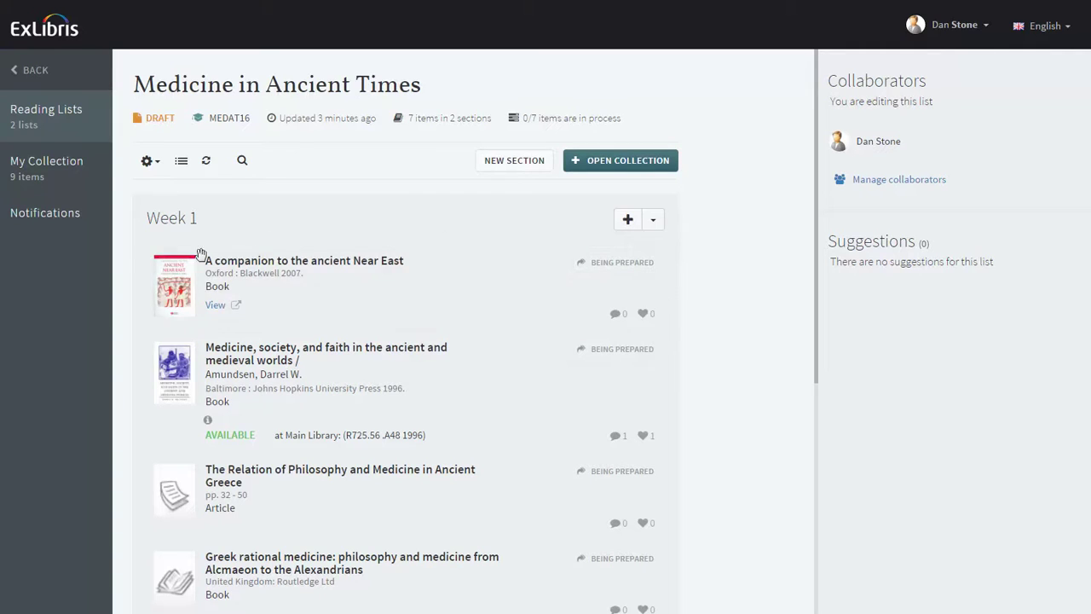
left_click(651, 223)
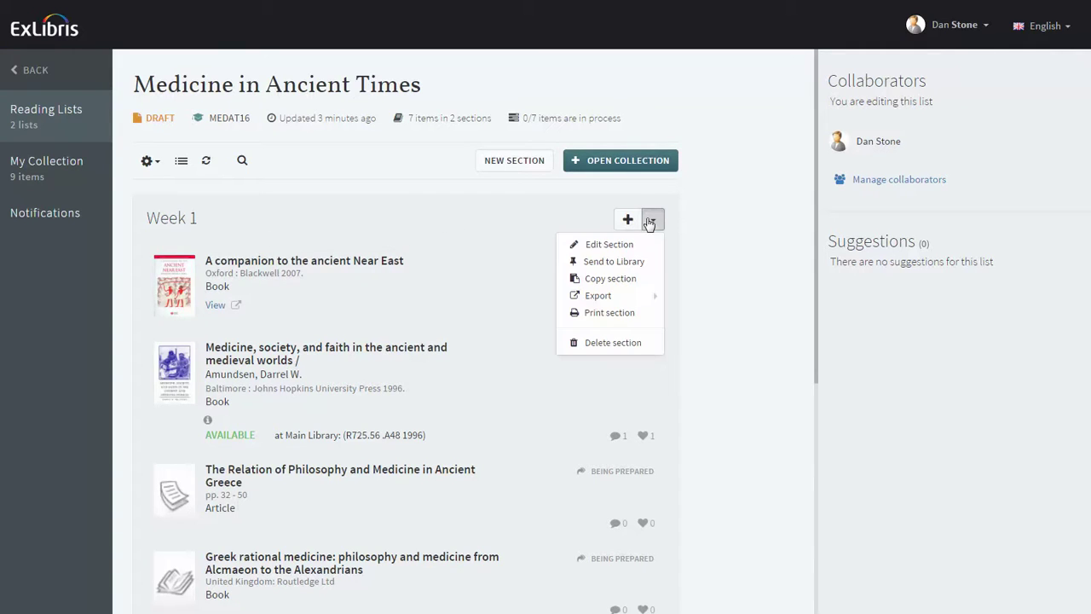
left_click(616, 264)
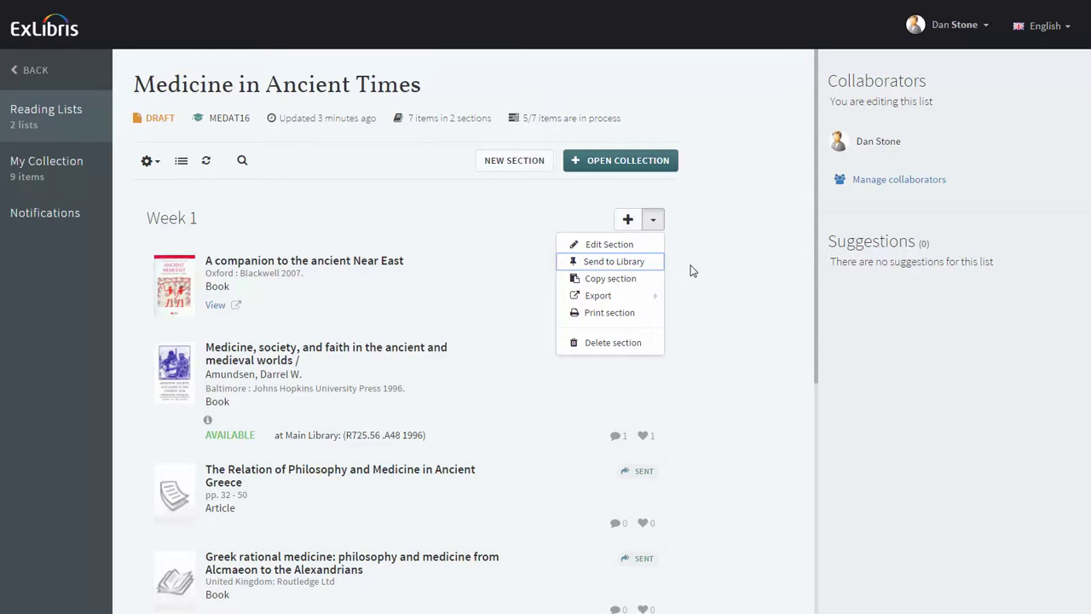
left_click(653, 220)
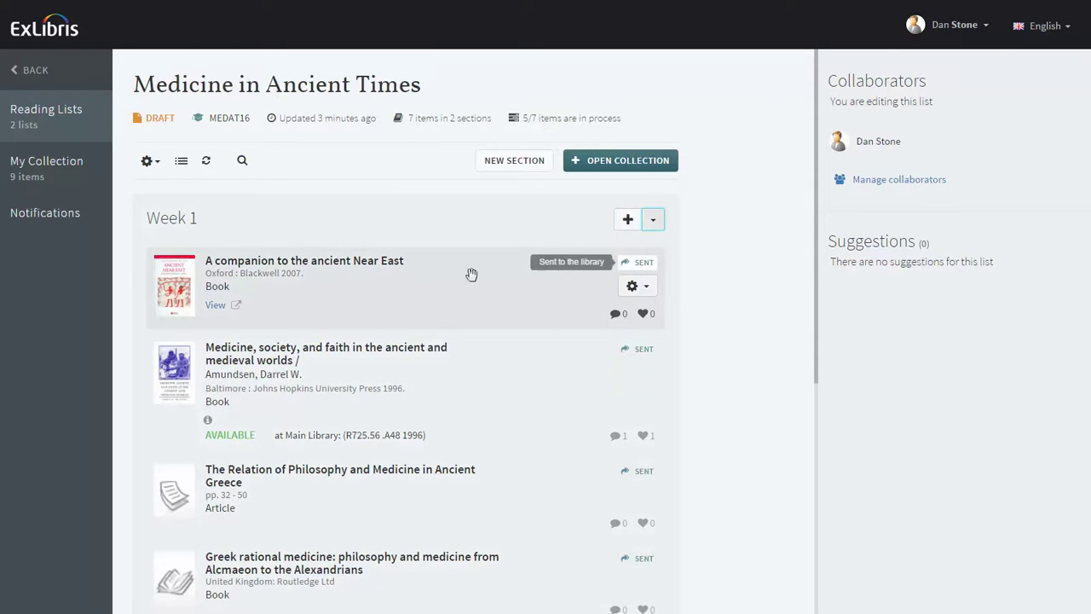
scroll(666, 294, "down", 3)
scroll(486, 255, "up", 3)
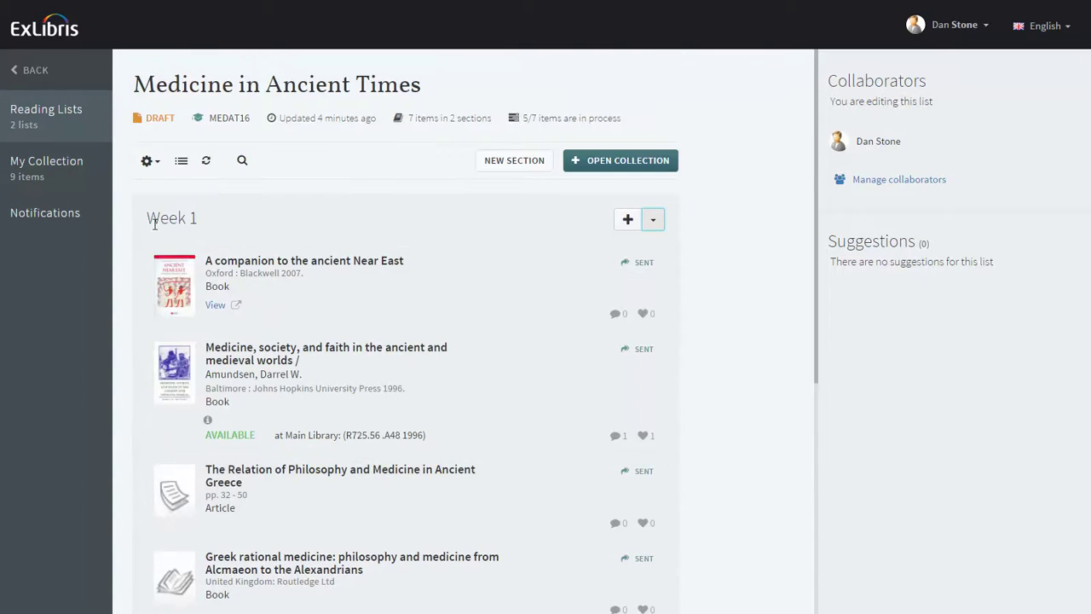
scroll(524, 376, "down", 1)
scroll(553, 383, "down", 3)
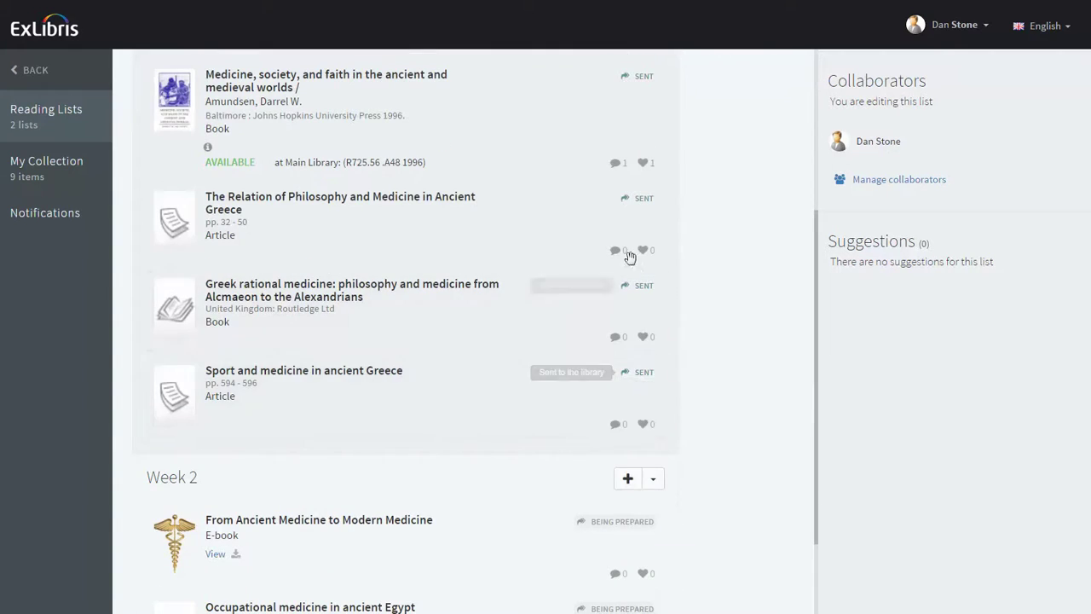
scroll(635, 341, "down", 2)
scroll(645, 426, "up", 6)
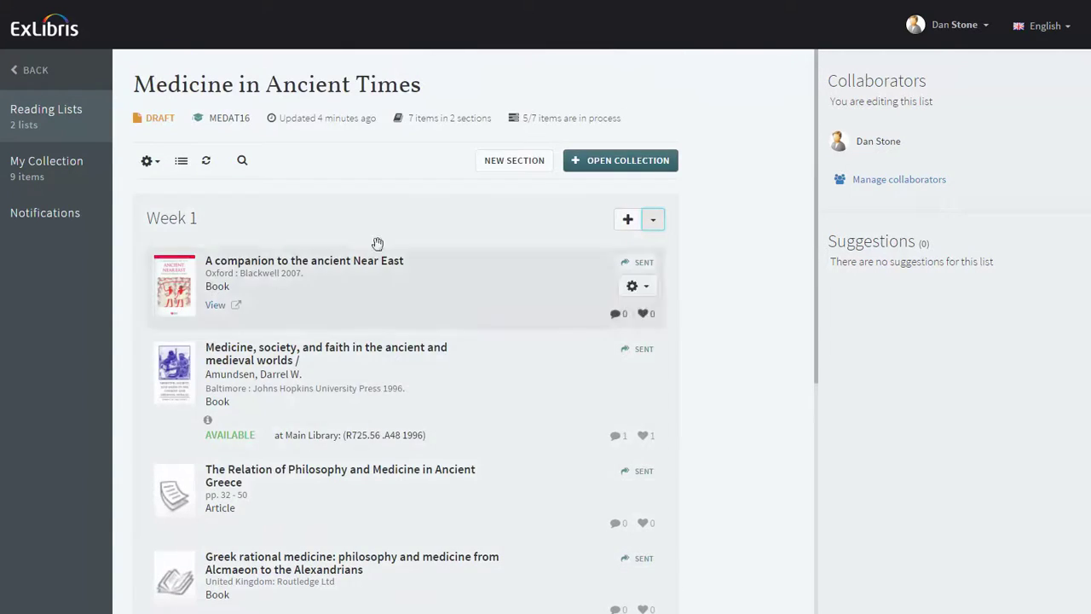
Send the entire Medicine in Ancient Times list to the library, putting all 7 items in process.
left_click(148, 162)
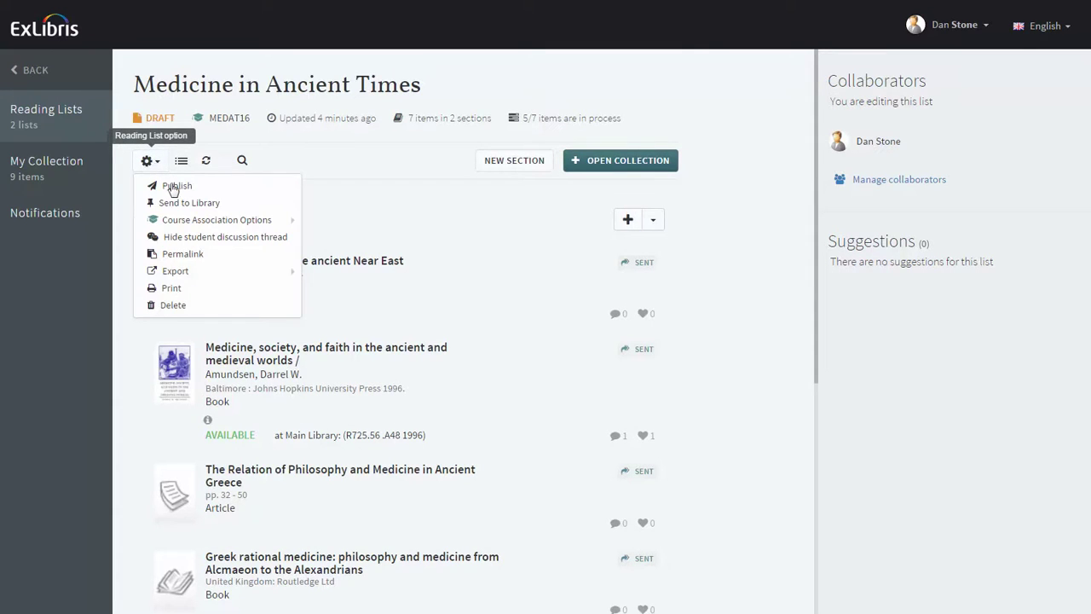
left_click(192, 202)
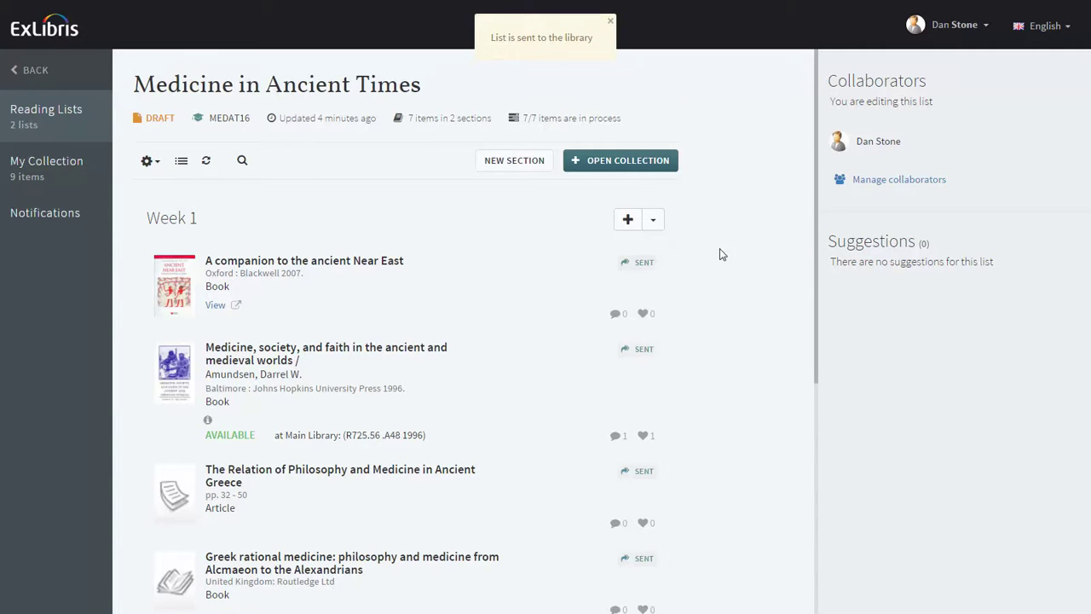
scroll(721, 253, "down", 4)
scroll(725, 347, "up", 4)
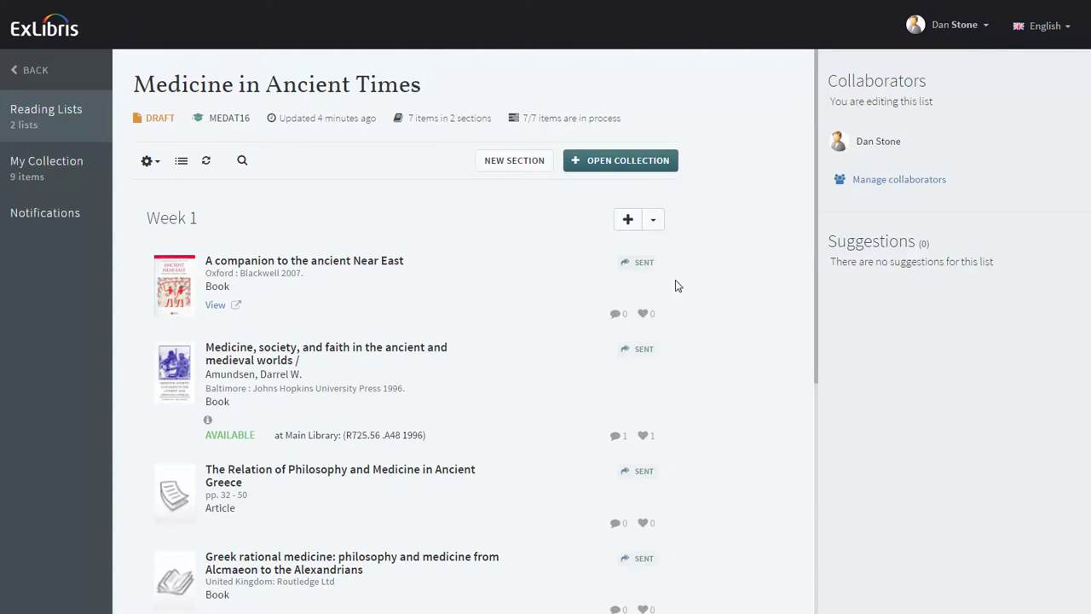
scroll(680, 332, "down", 2)
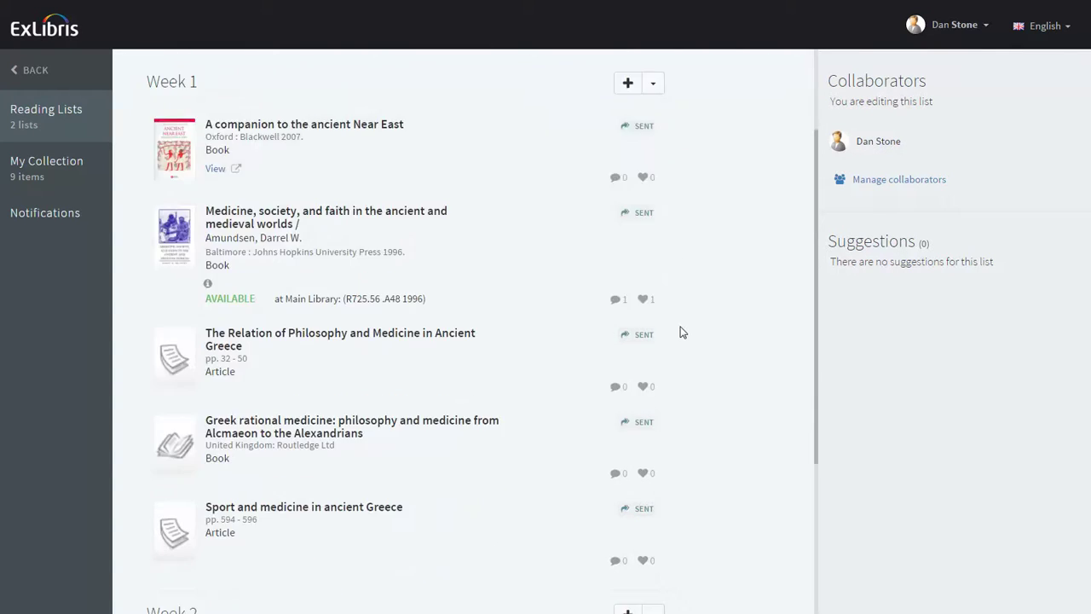
scroll(680, 332, "up", 2)
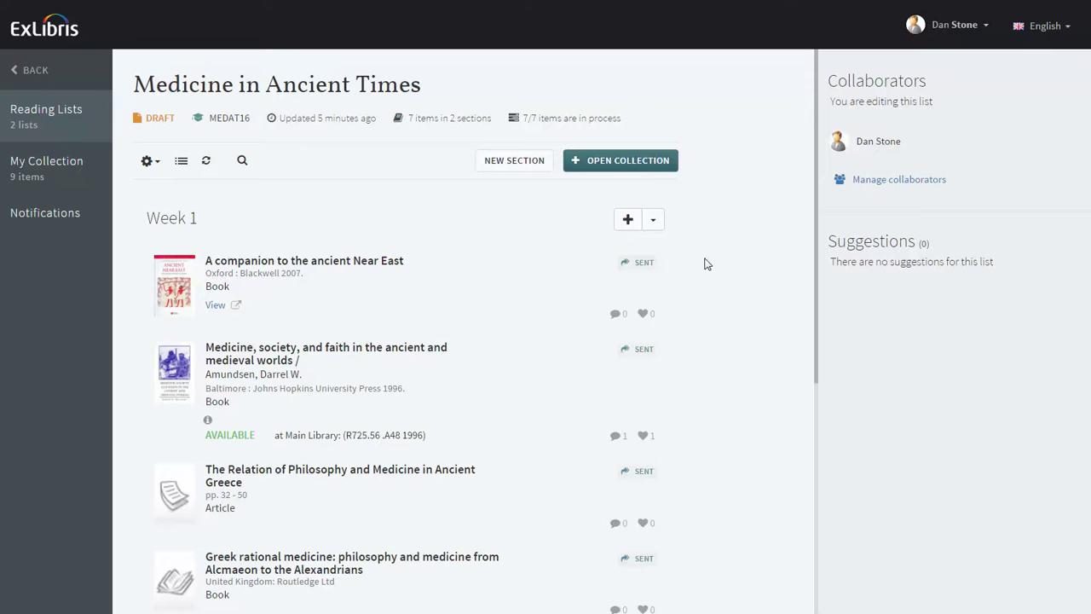
mouse_move(552, 113)
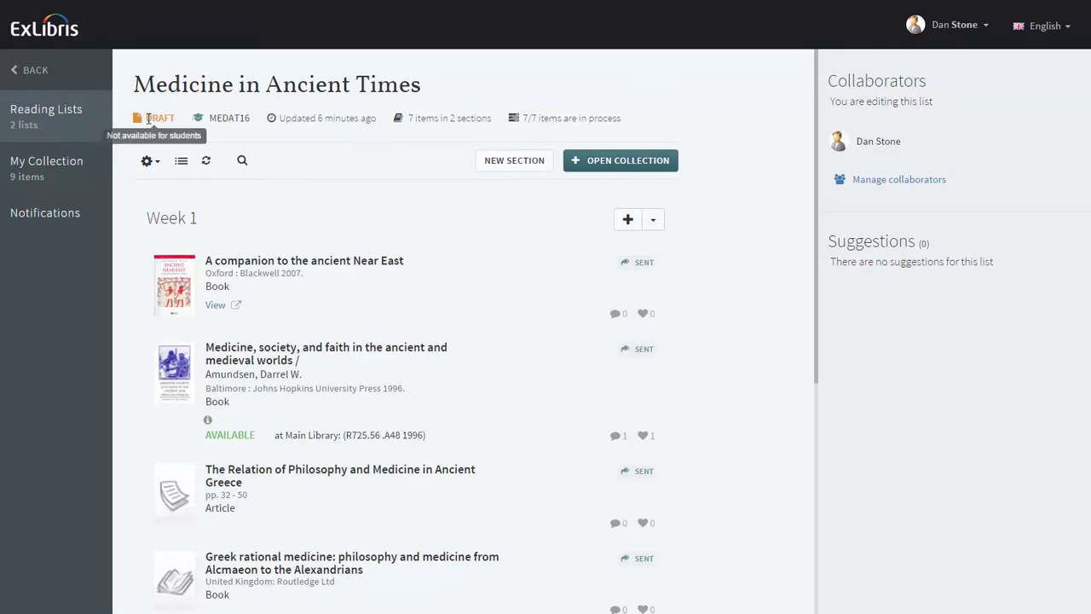
Publish Medicine in Ancient Times with Public visibility so its status reads PUBLISHED.
left_click(149, 165)
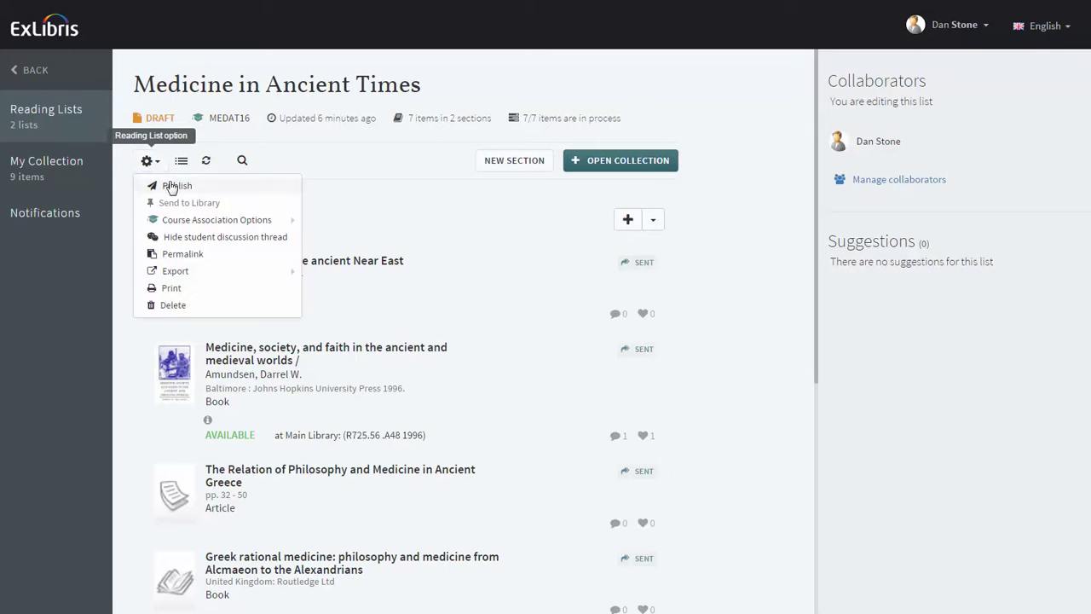
left_click(172, 185)
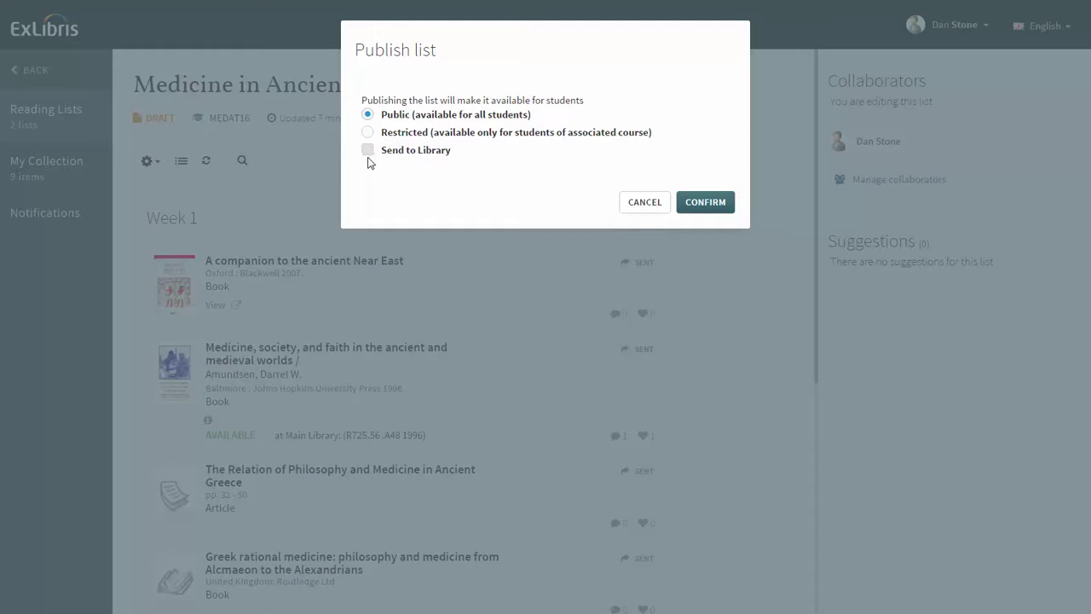
left_click(703, 209)
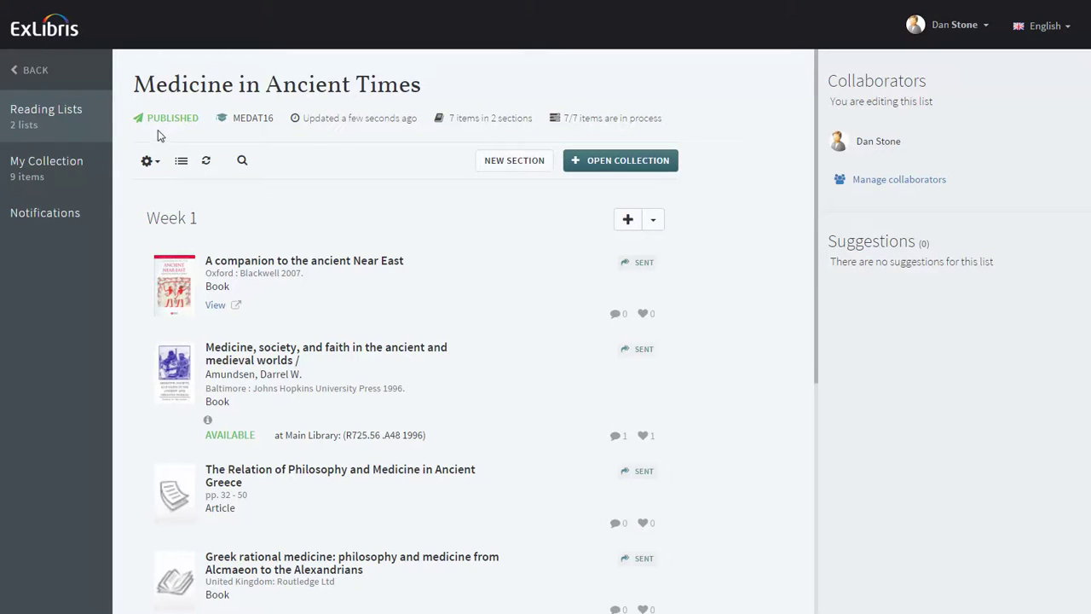
left_click(149, 161)
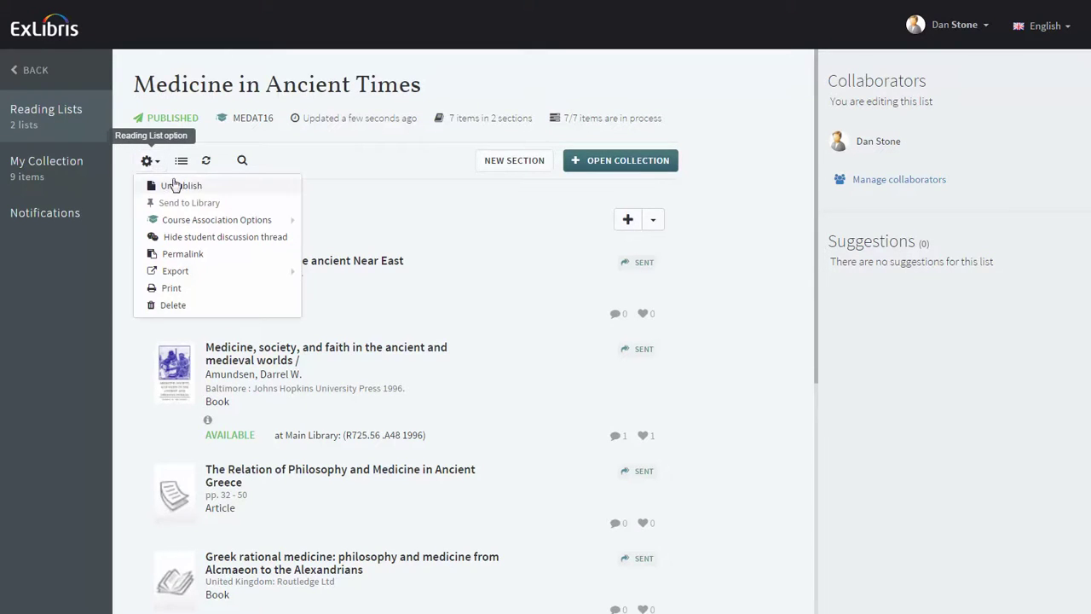
left_click(162, 162)
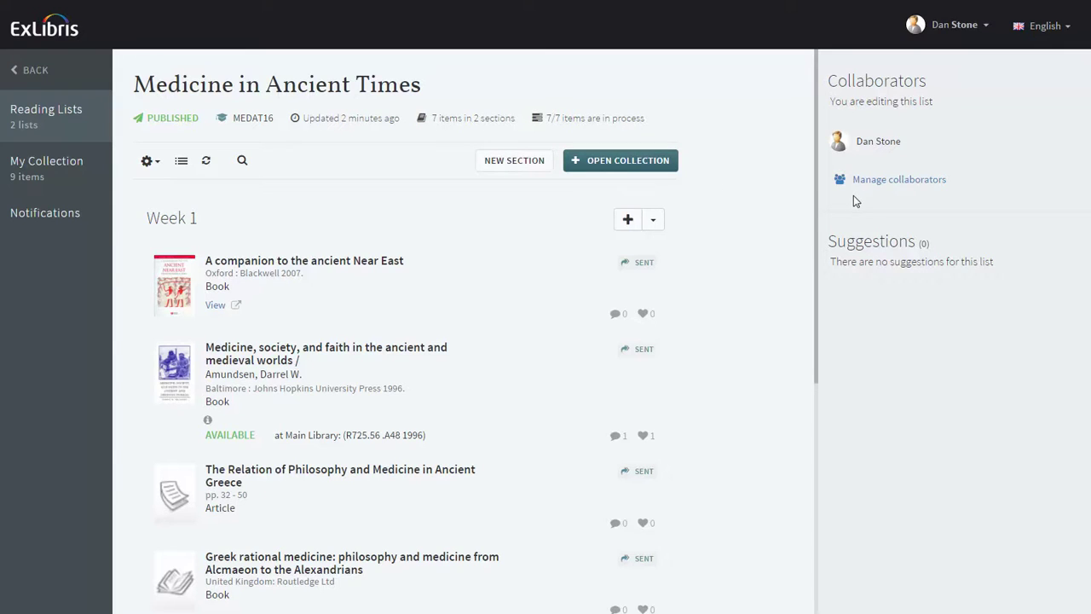
Invite a colleague, found by name search, to collaborate on the list.
left_click(878, 189)
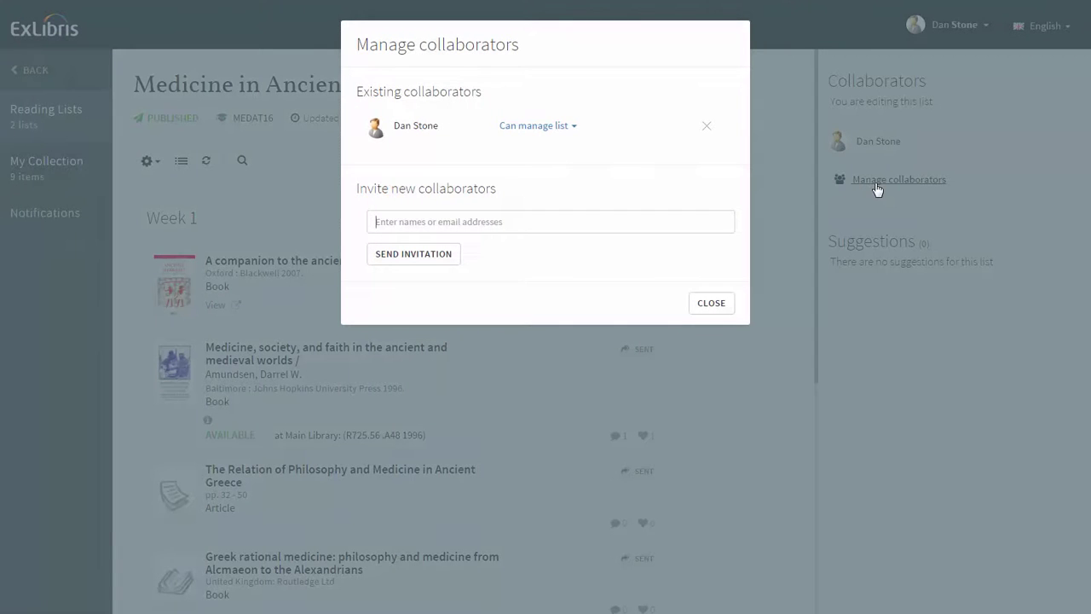
type("Cathy Po")
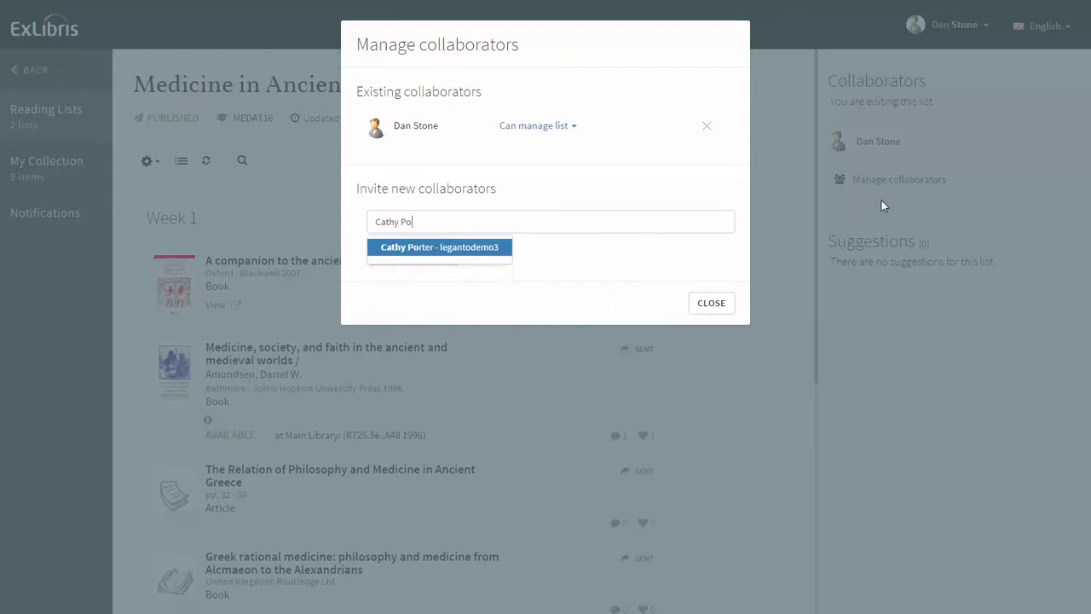
left_click(497, 248)
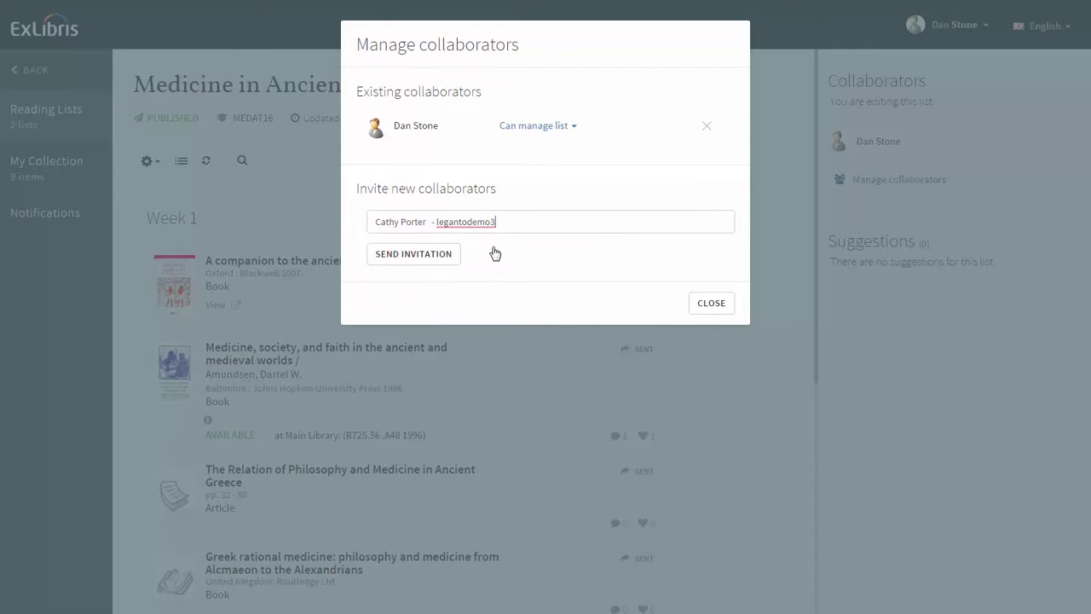
left_click(413, 254)
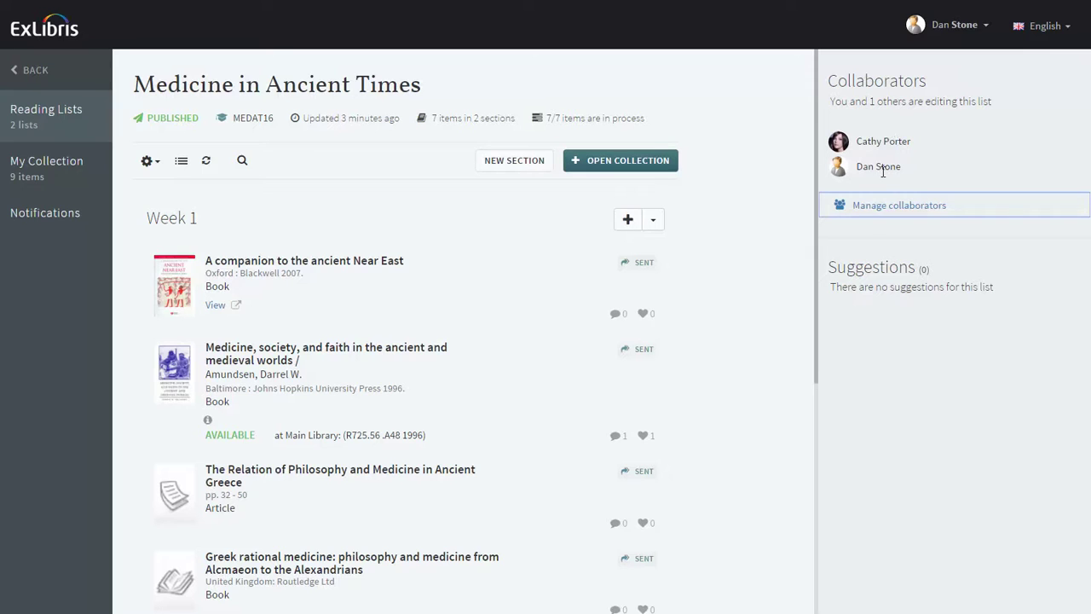
Change the new collaborator's role to Can manage list.
left_click(887, 207)
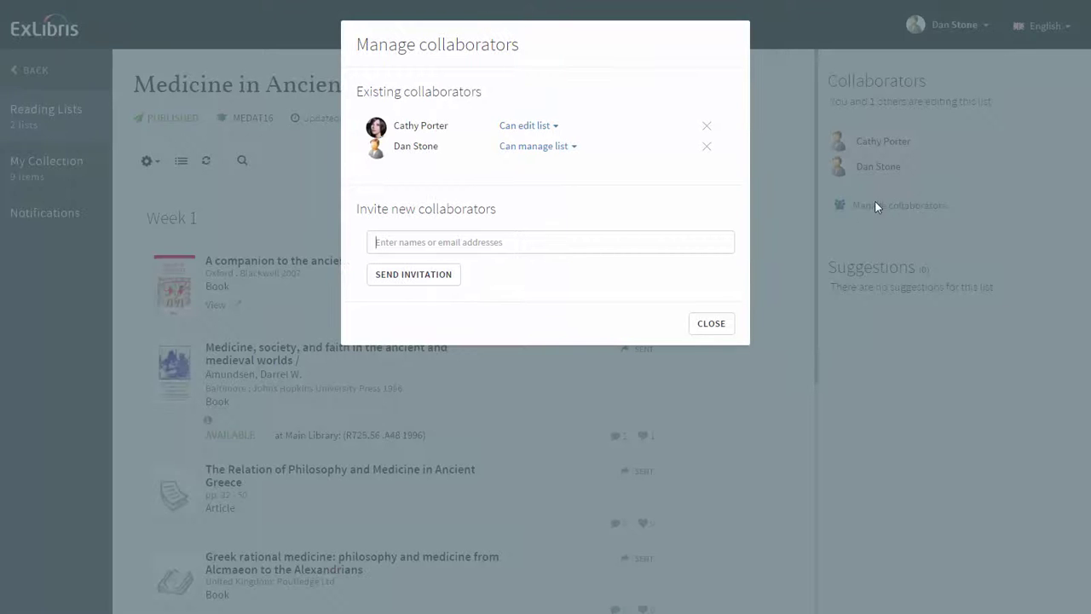
left_click(552, 127)
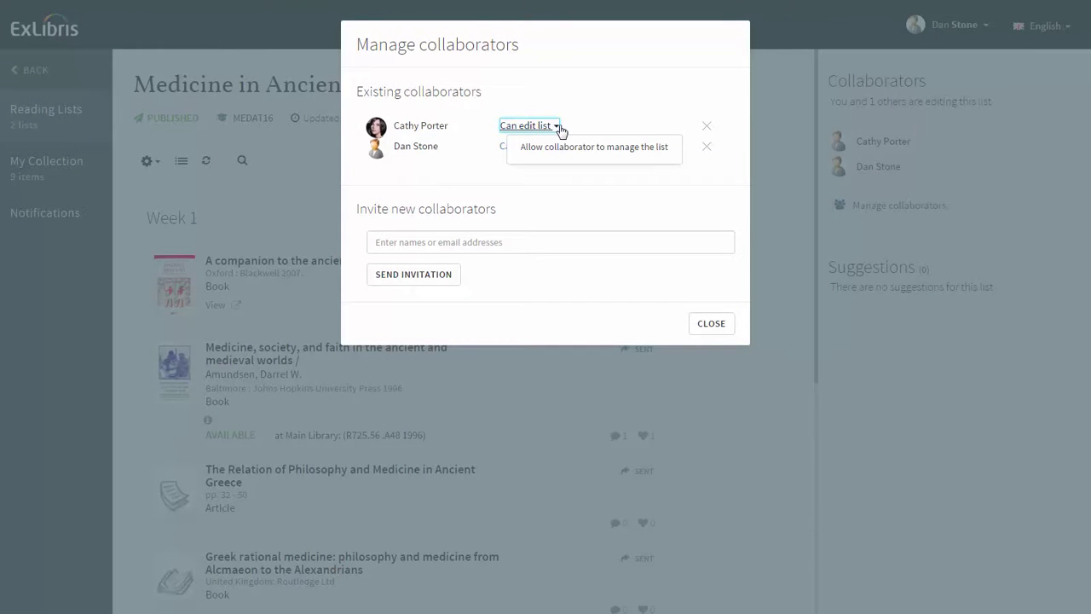
left_click(558, 150)
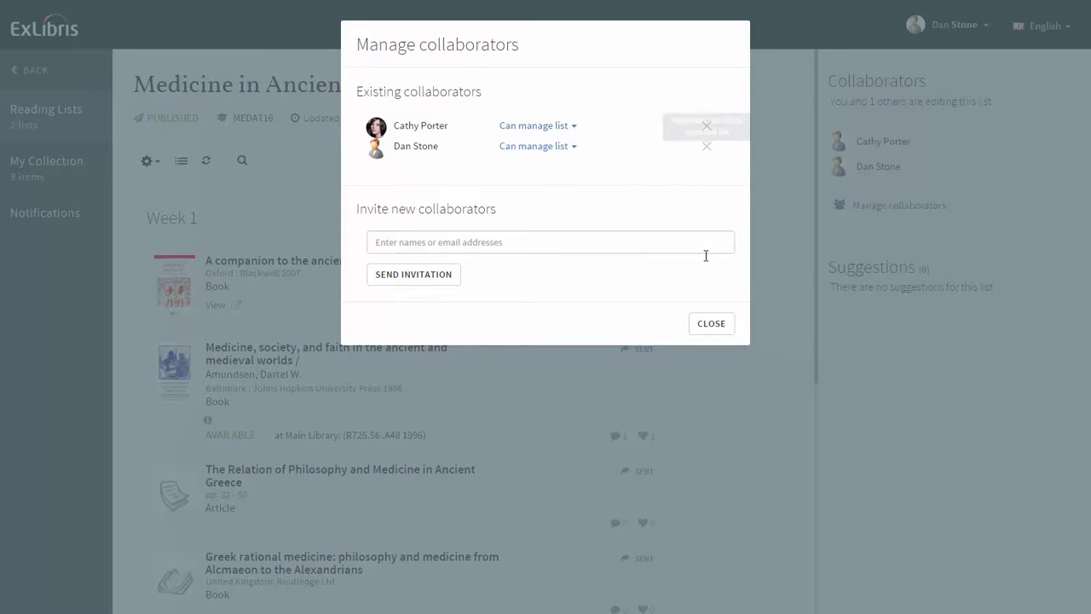
left_click(711, 322)
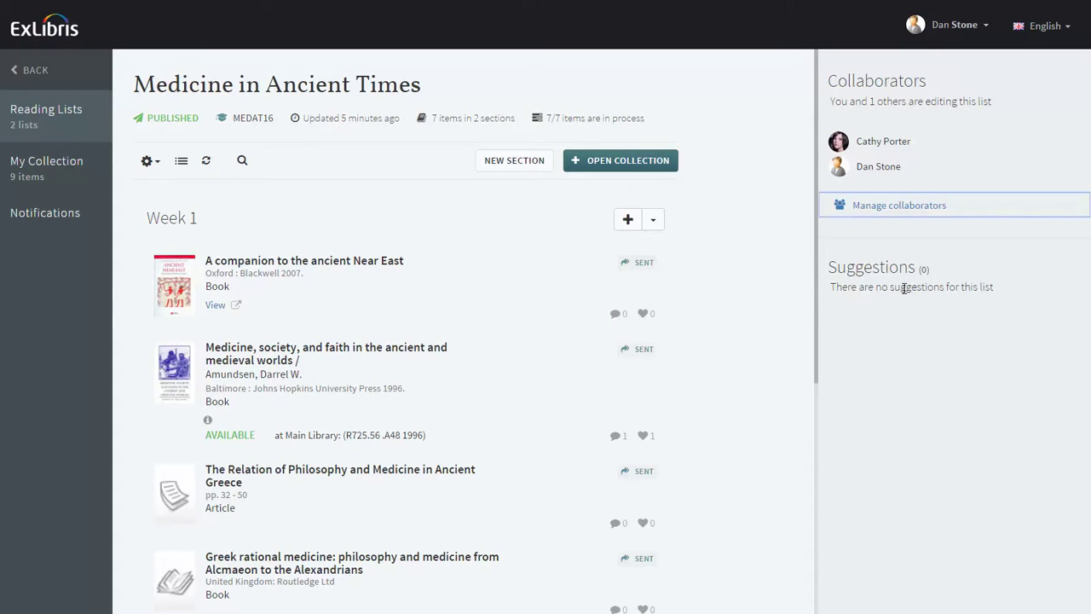
Suggest Medicine In Ancient Greece from My Collection for Medicine in Ancient Times, then reopen that list.
left_click(67, 163)
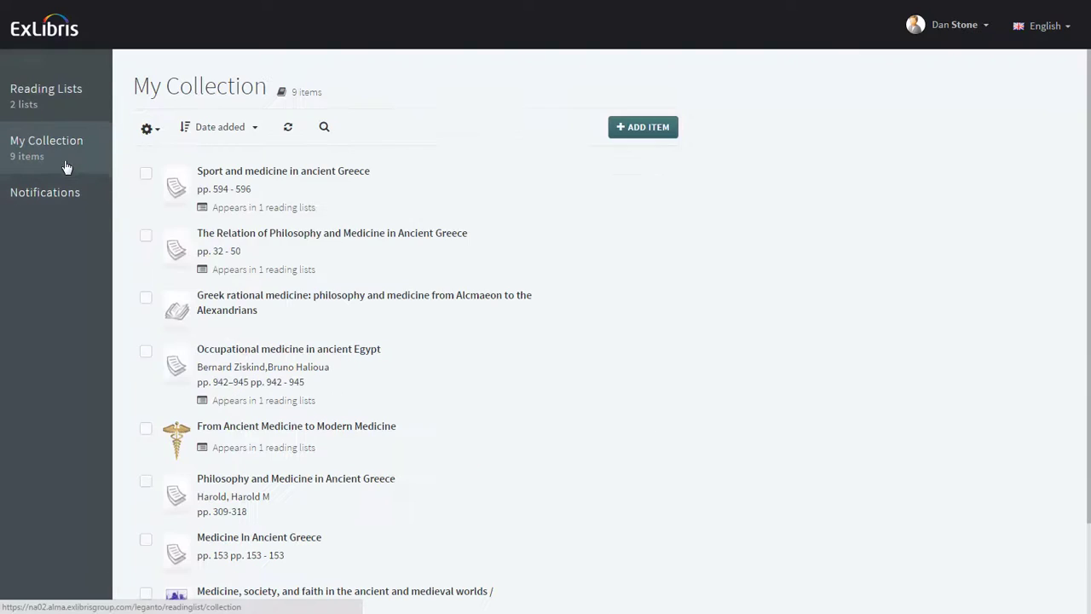
scroll(240, 281, "down", 2)
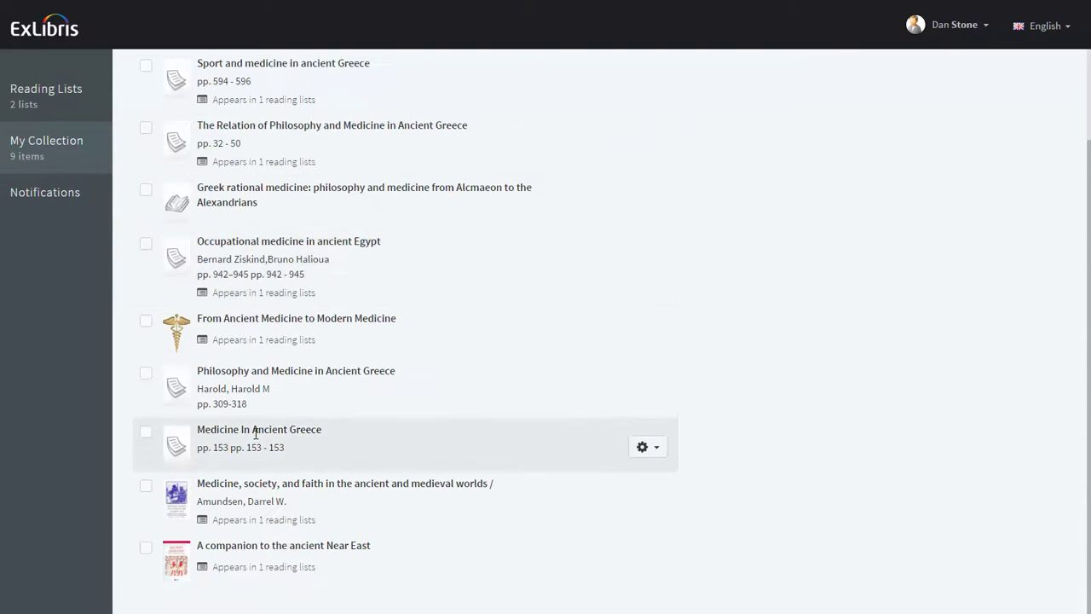
left_click(652, 449)
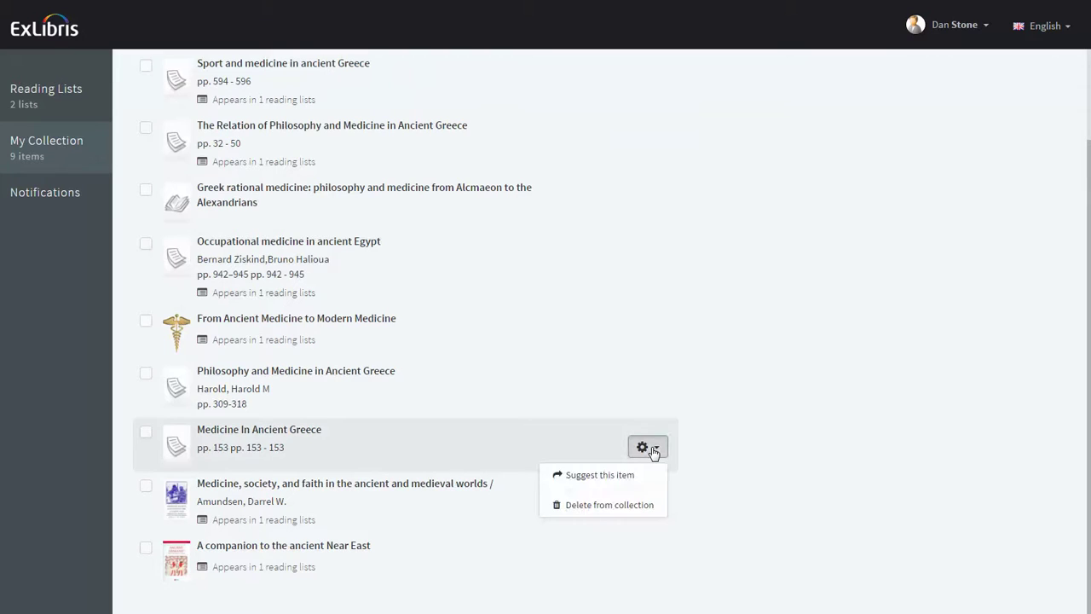
left_click(600, 475)
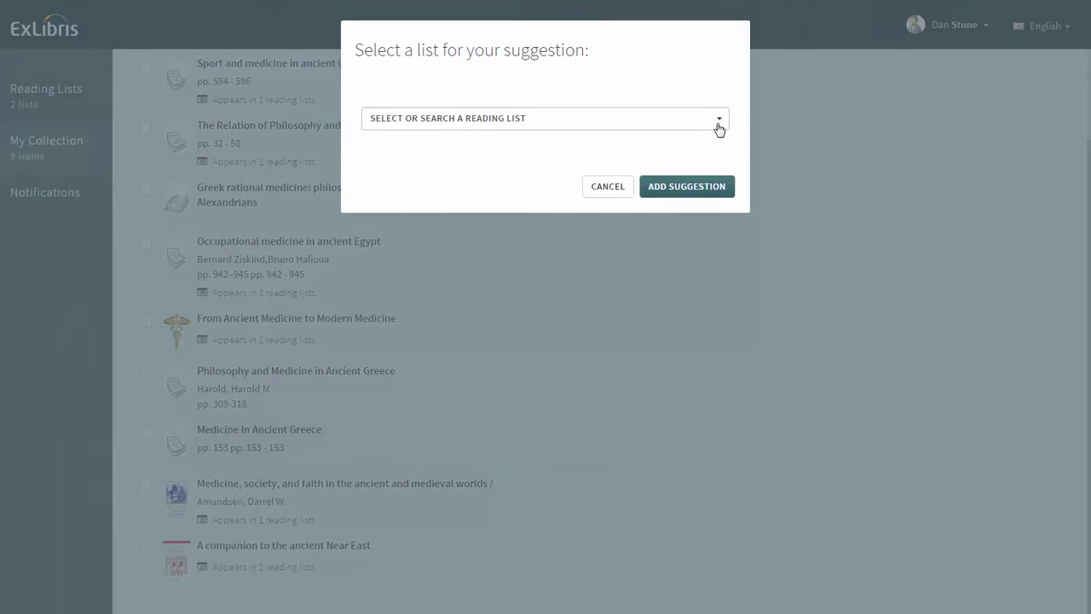
left_click(718, 119)
left_click(617, 144)
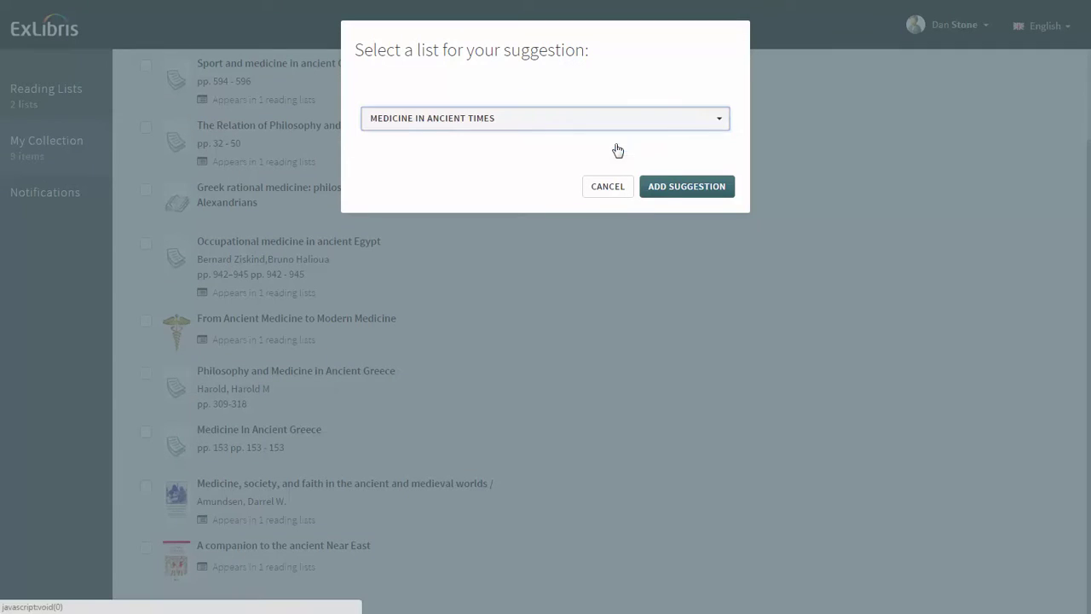
left_click(664, 186)
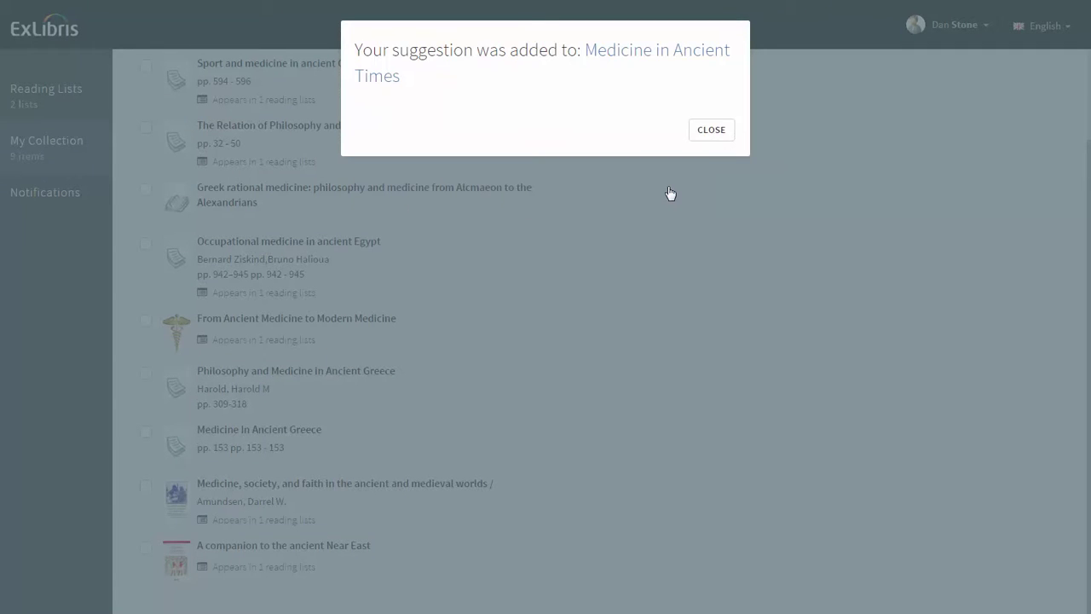
left_click(716, 129)
left_click(59, 114)
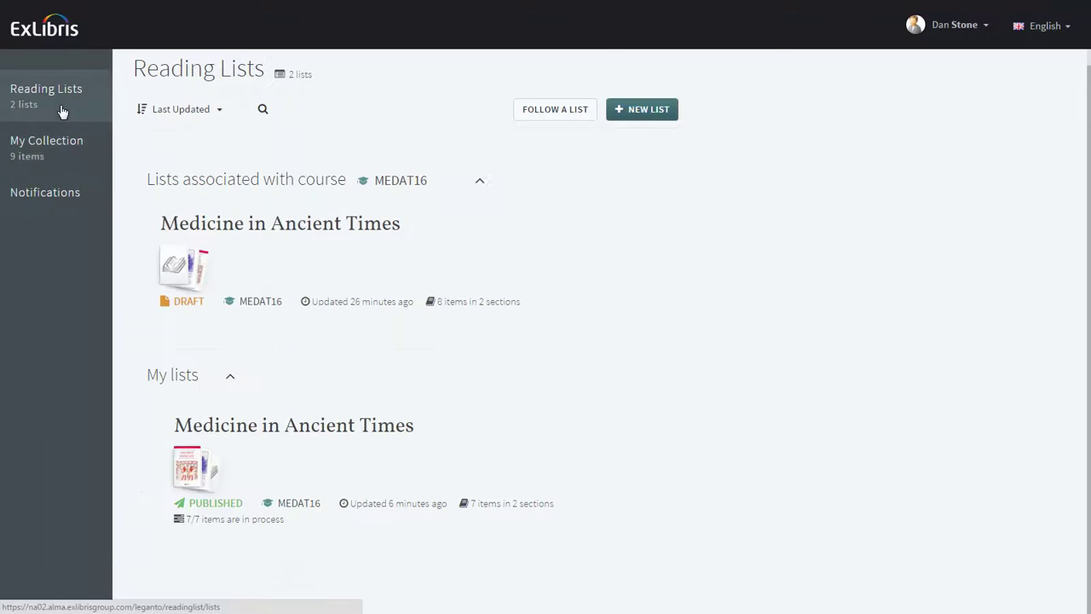
left_click(265, 433)
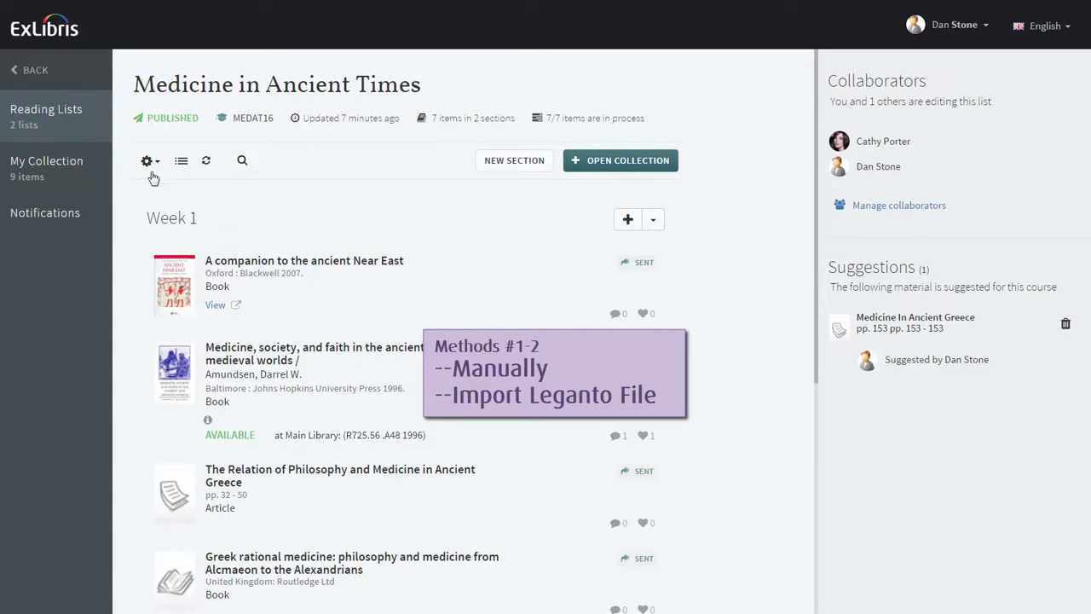
Create a new list titled 'Introduction to Ancient Greece and Rome' and choose Import .lgt file.
left_click(36, 117)
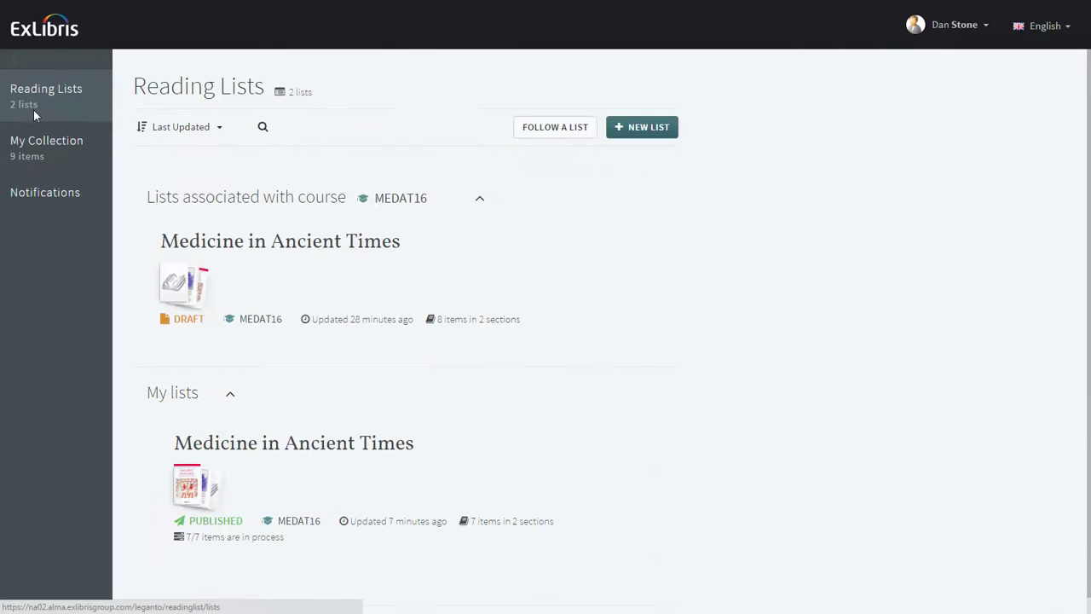
left_click(636, 129)
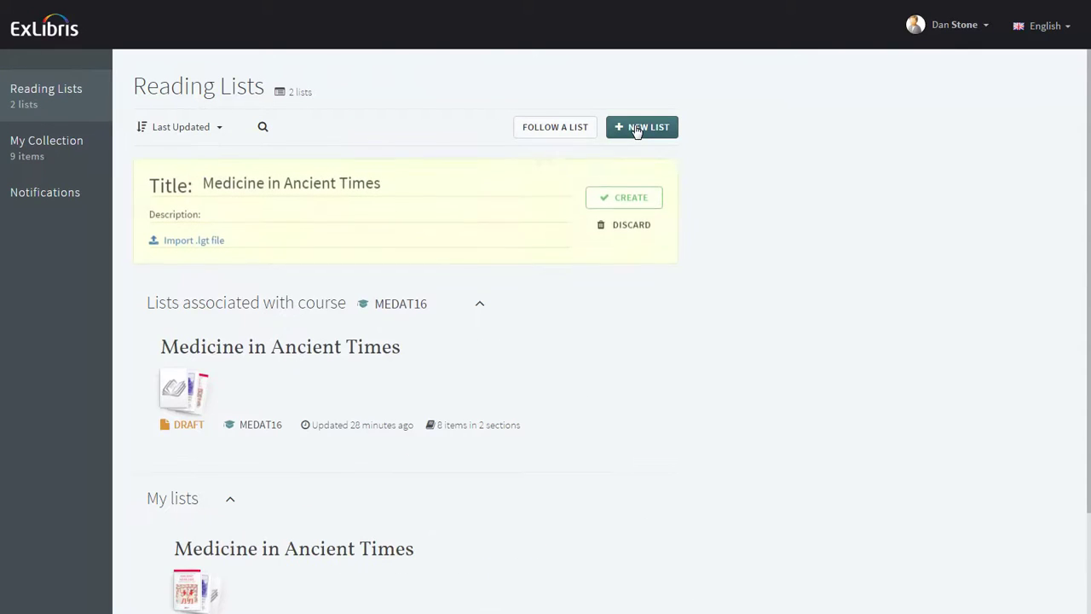
triple_click(375, 196)
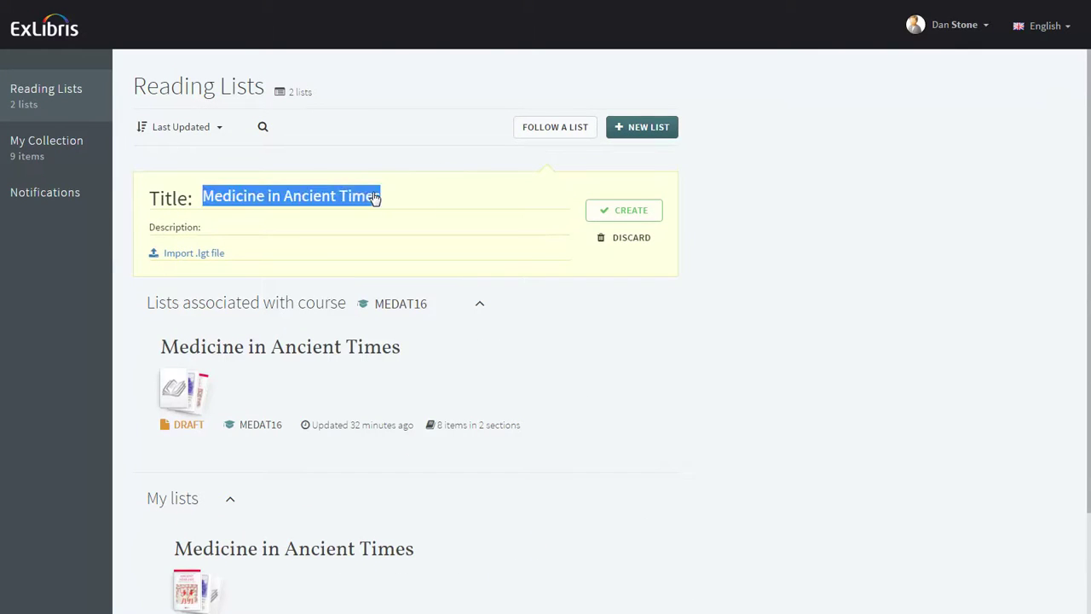
type("Introduction to Ancient G")
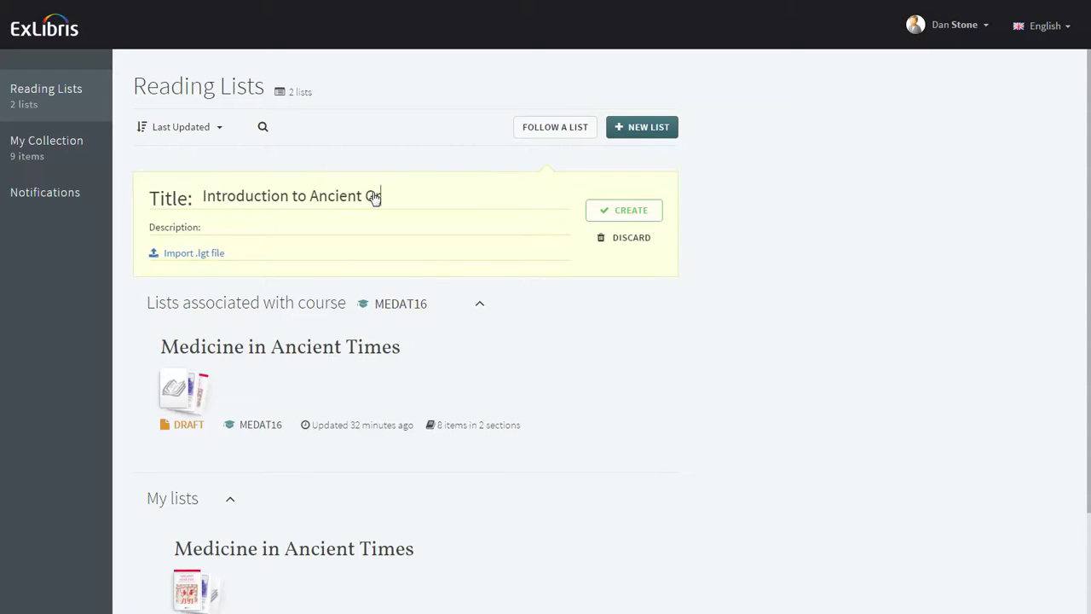
type("reece and Rome")
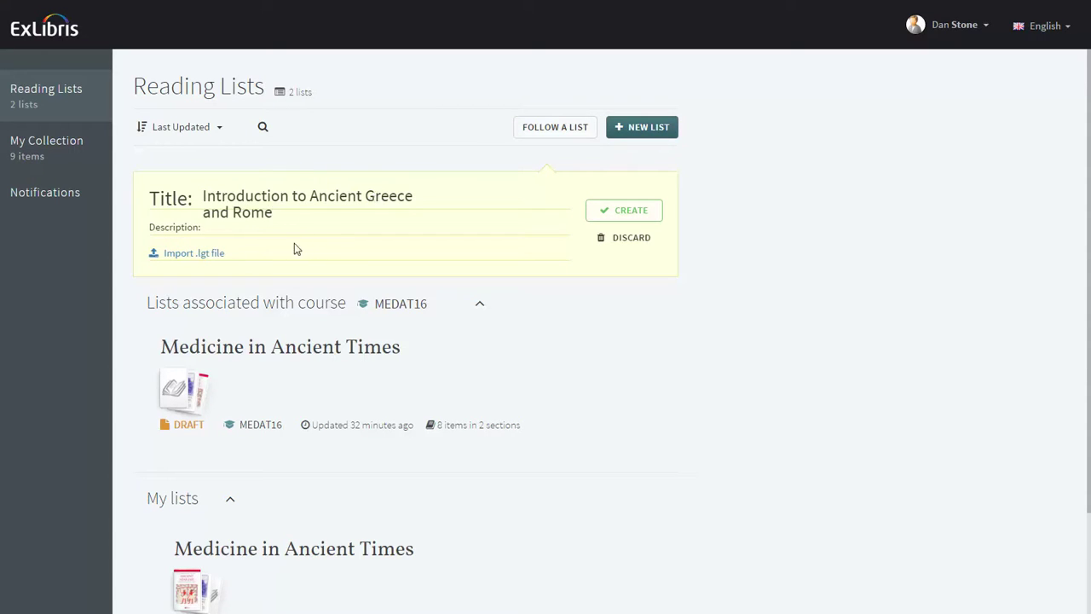
left_click(194, 256)
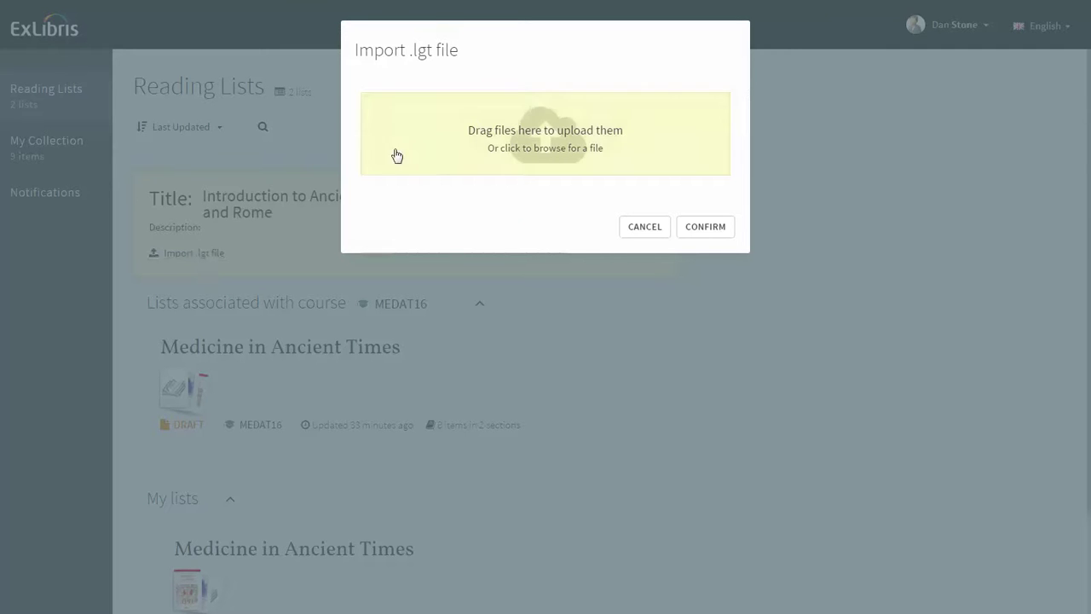
Drag introduction_to_ancient_Greece_and_rome.lgt from Demo Files into the upload area and confirm.
key("alt+Tab")
key("alt+Tab")
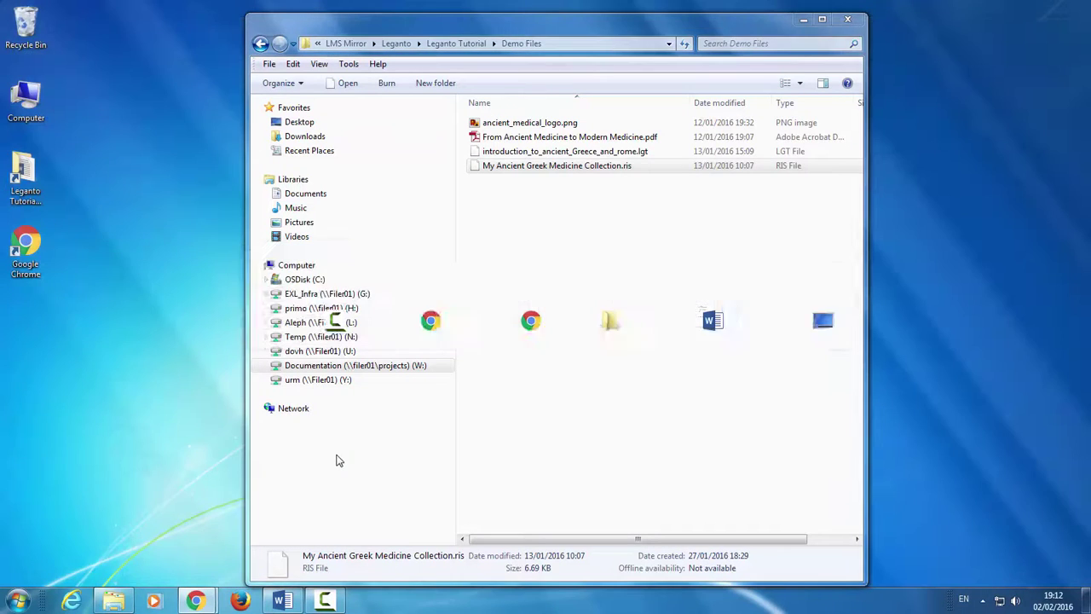
key("Up")
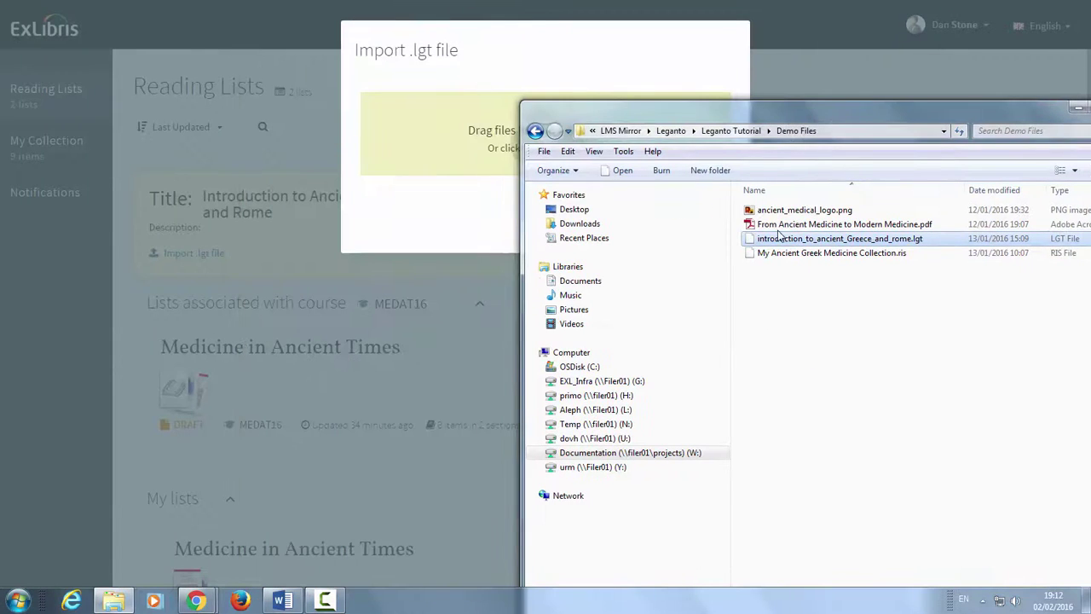
left_click_drag(831, 213, 412, 150)
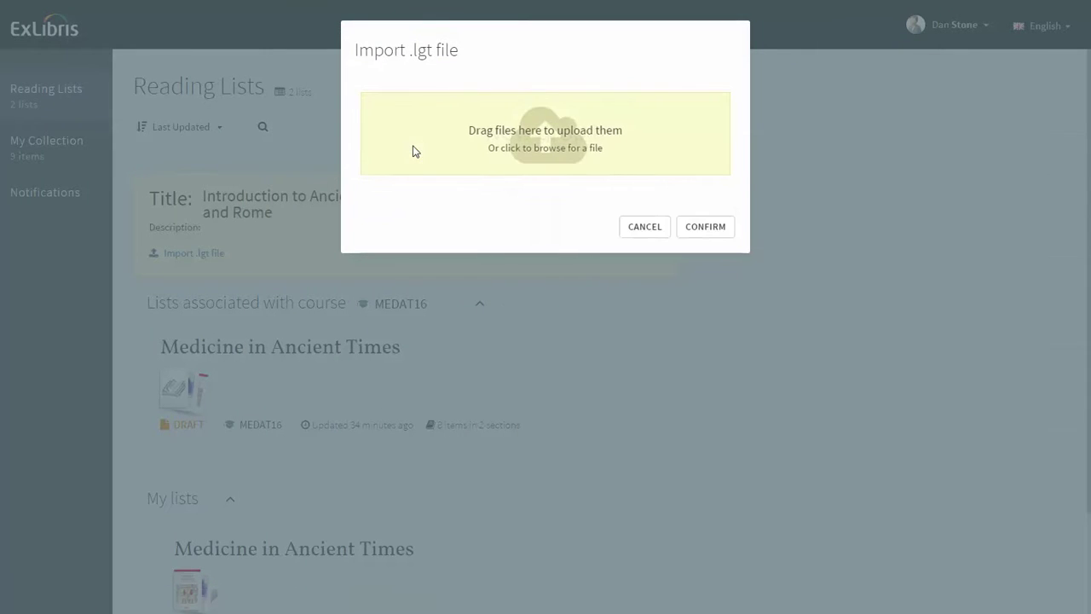
left_click(696, 237)
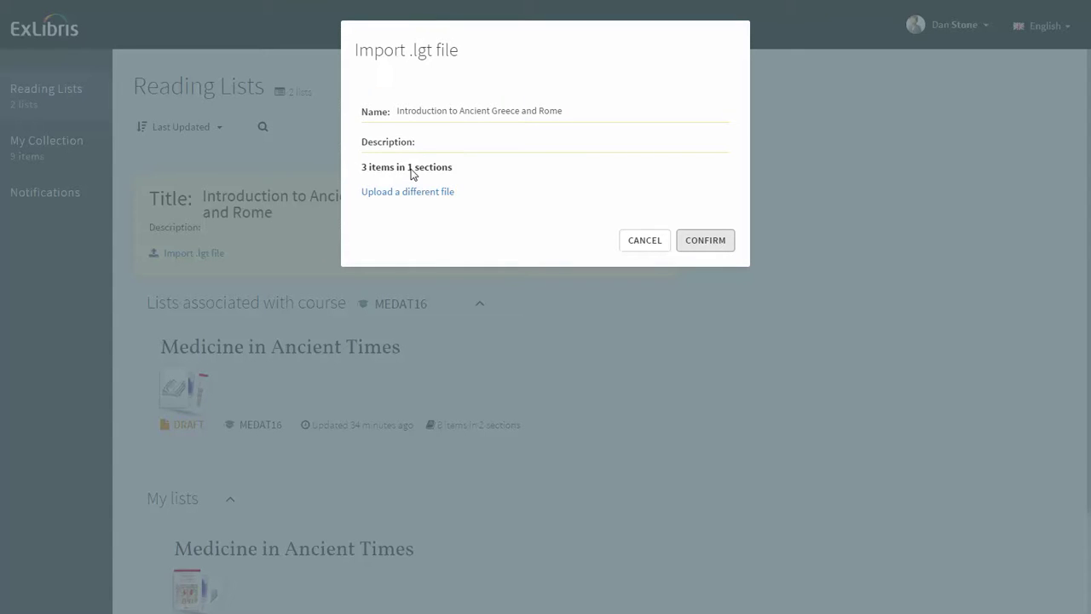
left_click(700, 240)
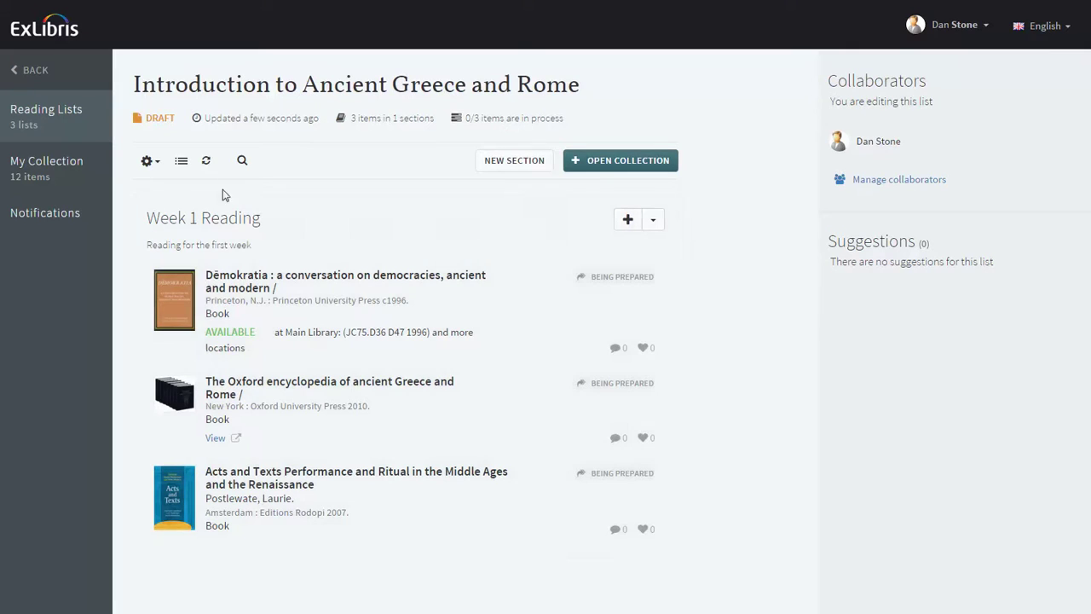
Look over the new list's options menu, then return to the Reading Lists overview.
left_click(155, 165)
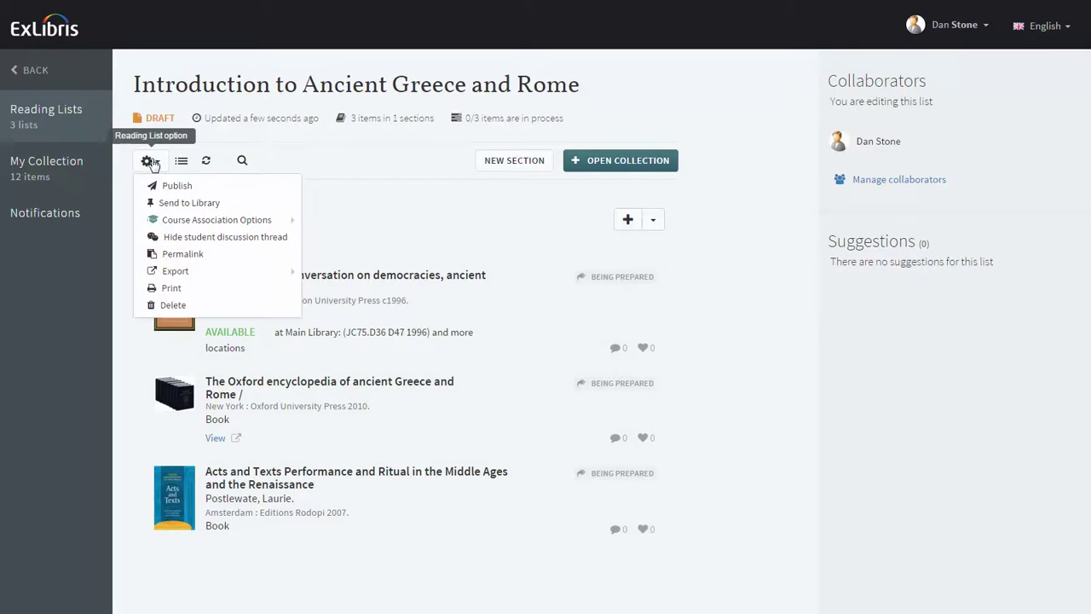
mouse_move(179, 278)
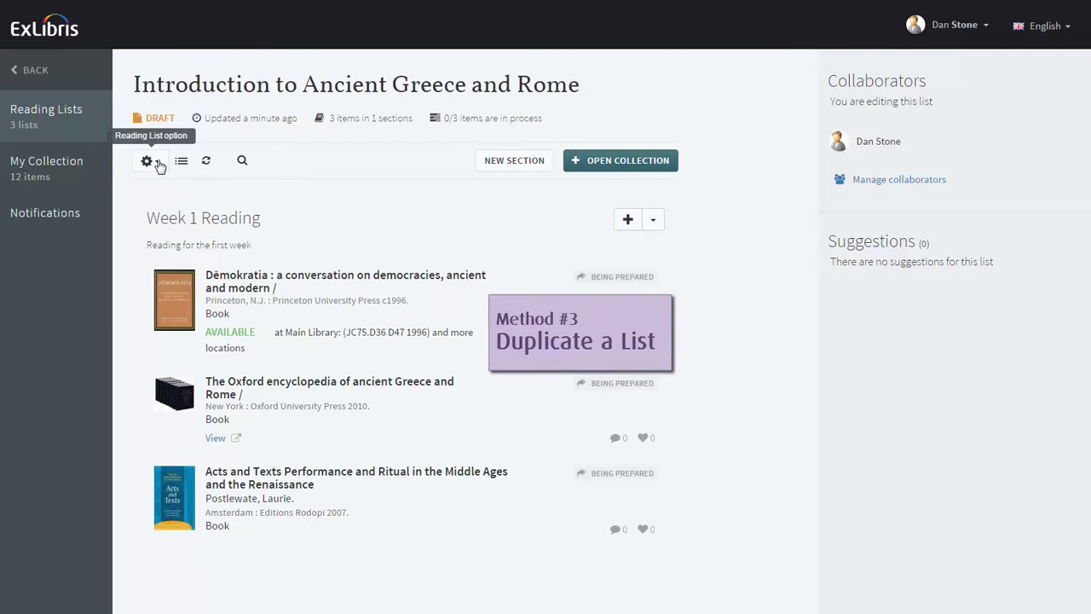
left_click(23, 70)
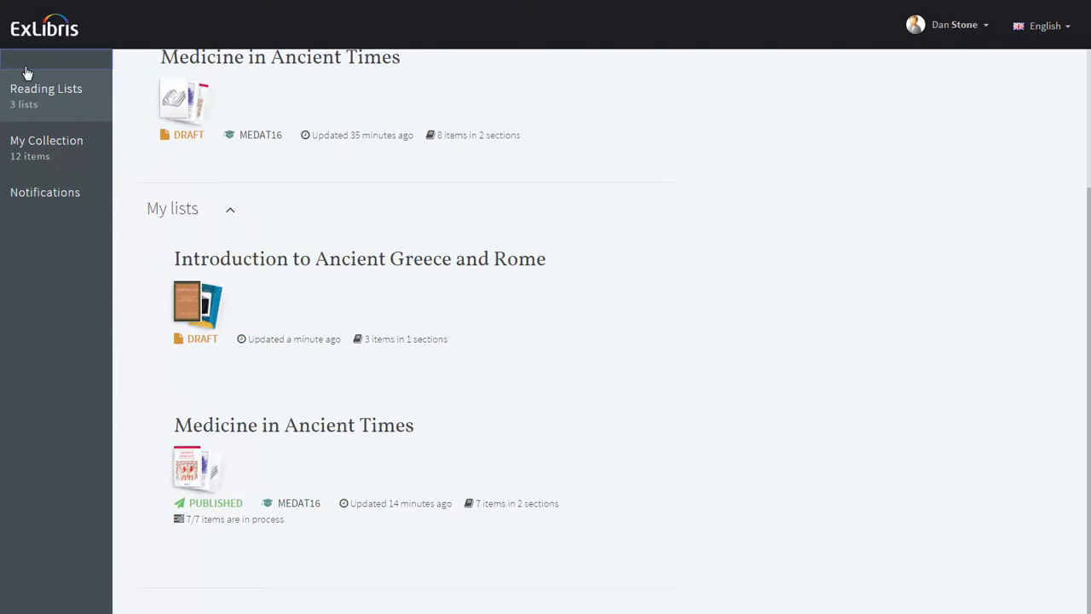
Duplicate the Medicine in Ancient Times reading list from its card's actions menu.
scroll(155, 170, "up", 2)
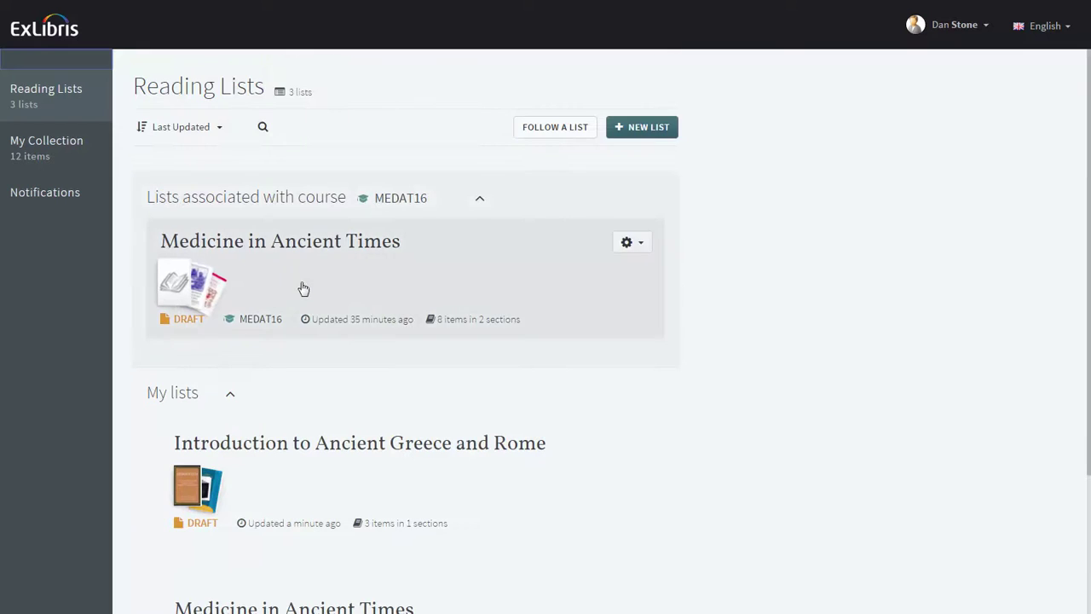
left_click(634, 247)
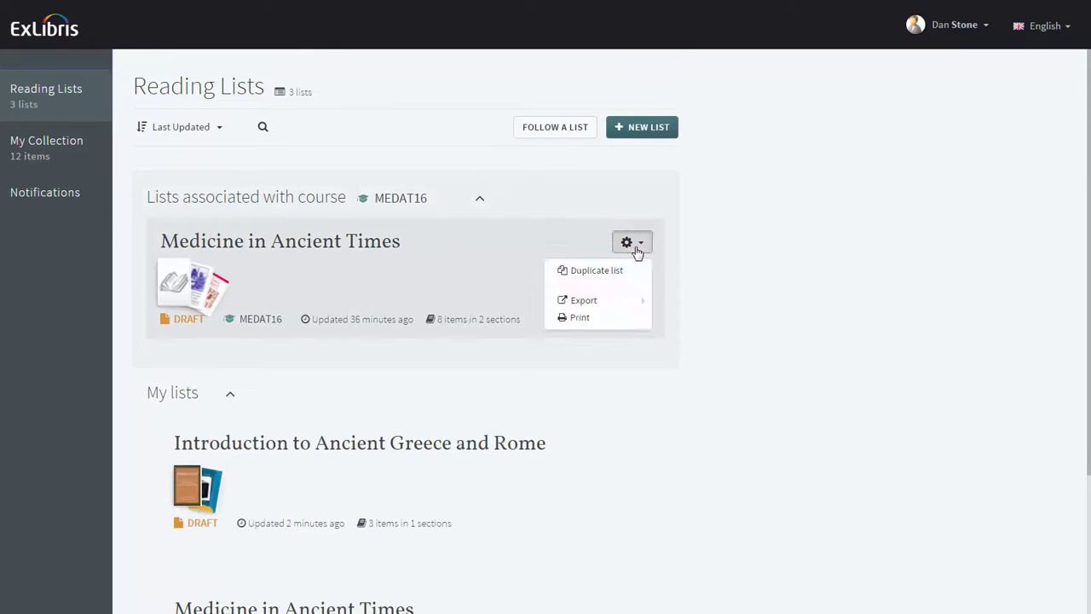
left_click(586, 275)
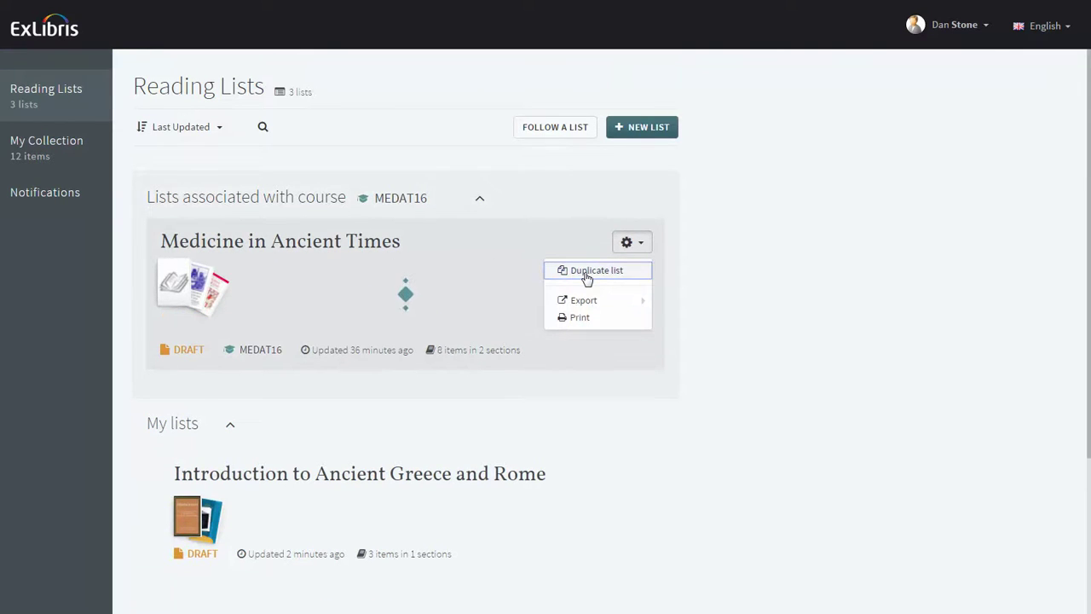
Delete the Medicine in Ancient Times(1) list, leaving 3 reading lists.
scroll(379, 381, "down", 2)
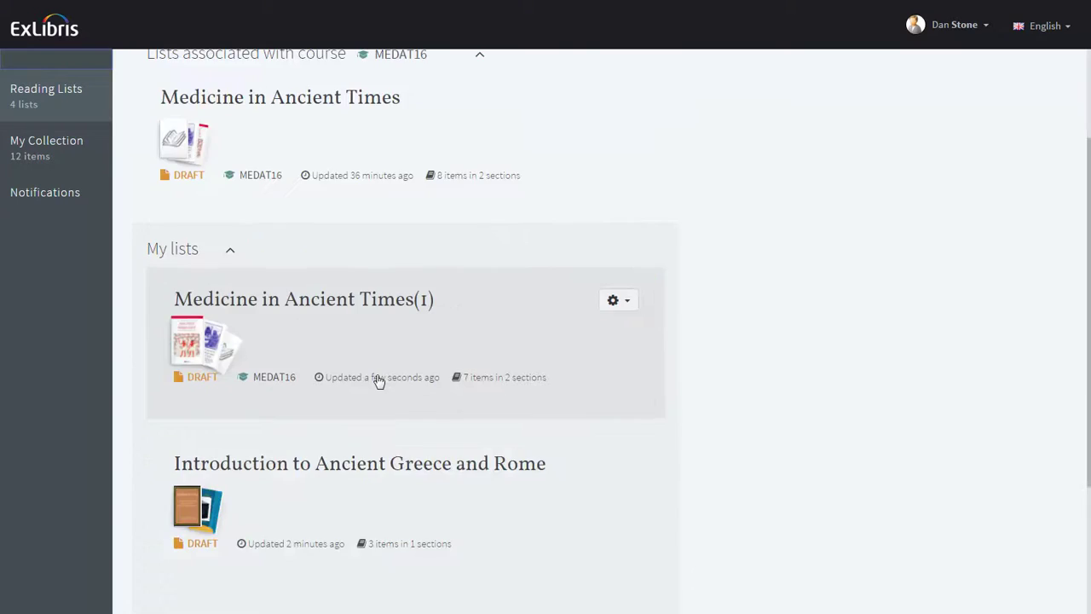
scroll(379, 381, "up", 1)
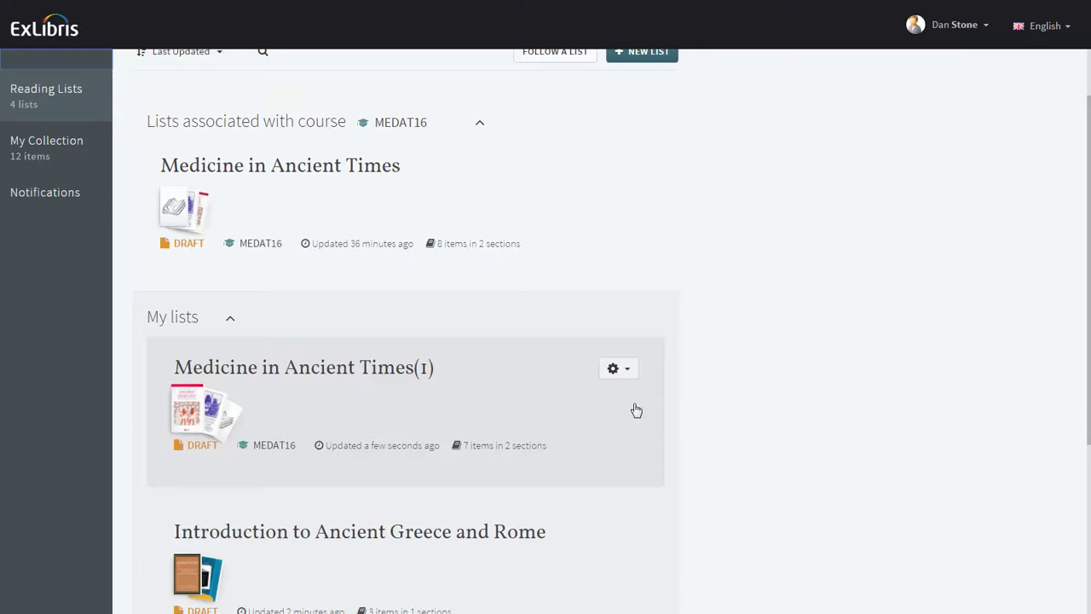
left_click(625, 374)
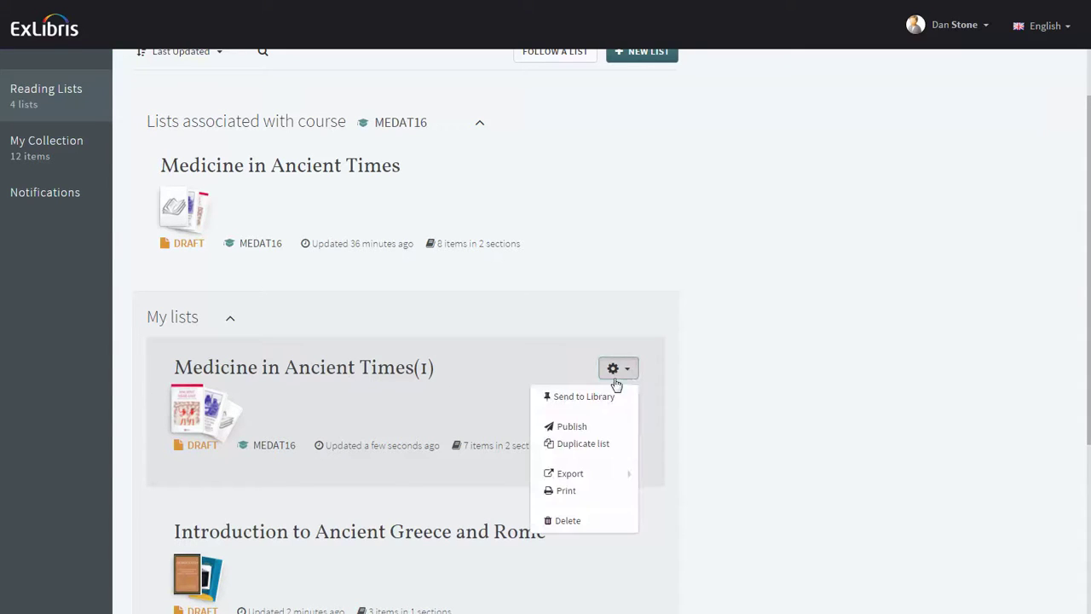
left_click(582, 522)
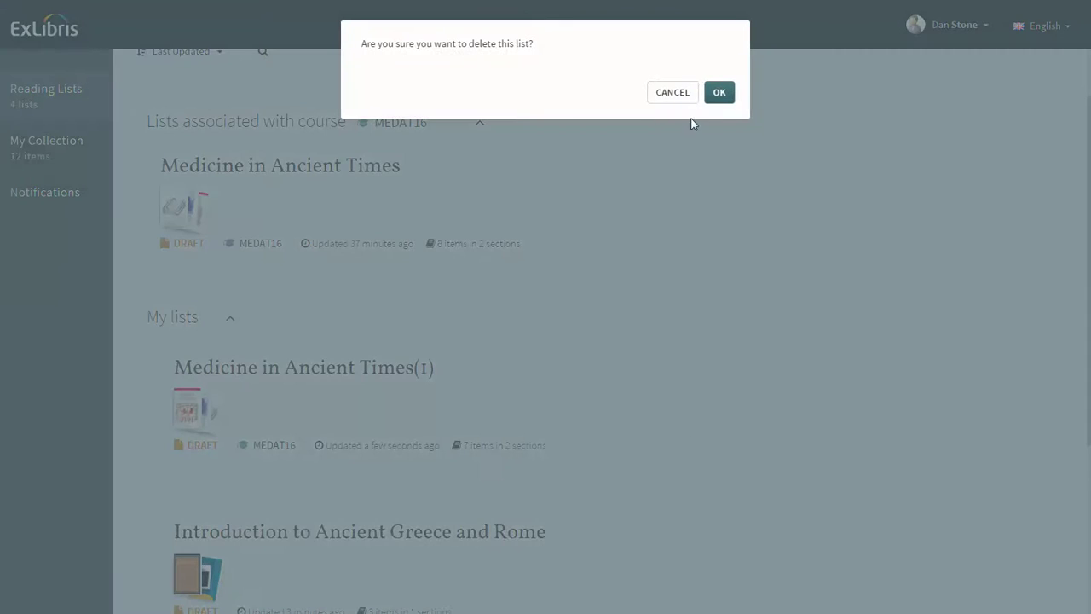
left_click(718, 92)
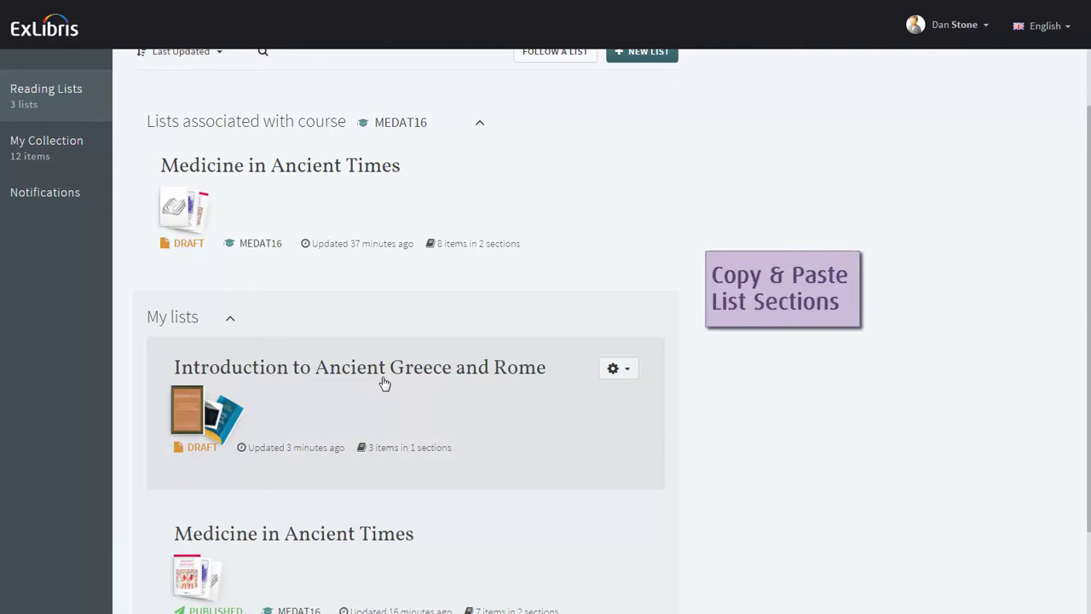
scroll(384, 385, "up", 1)
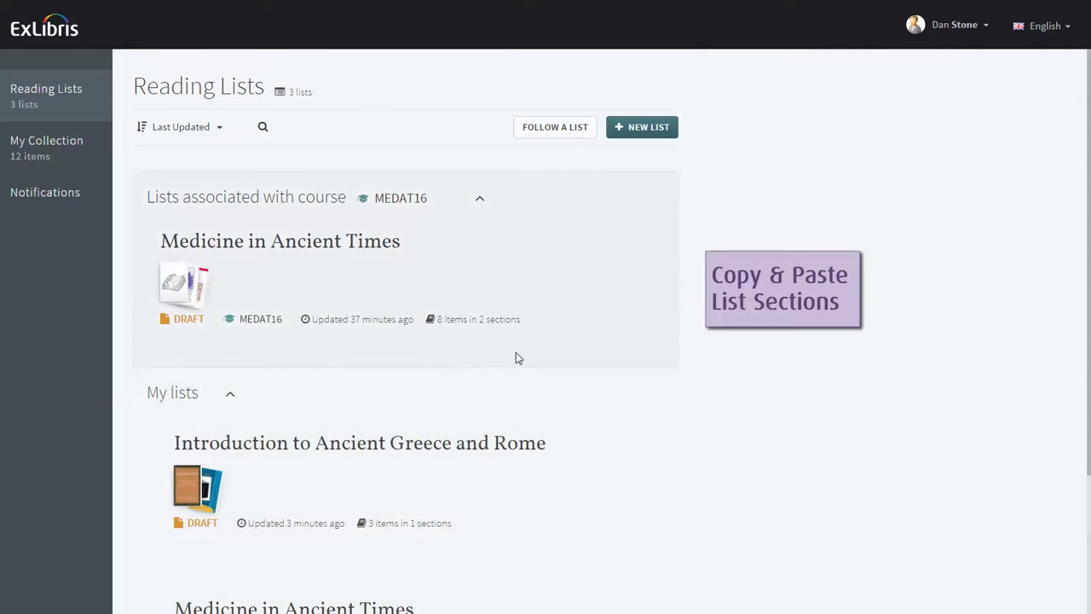
Copy Week 2 from Medicine in Ancient Times into Introduction to Ancient Greece and Rome, then return to Reading Lists.
mouse_move(231, 266)
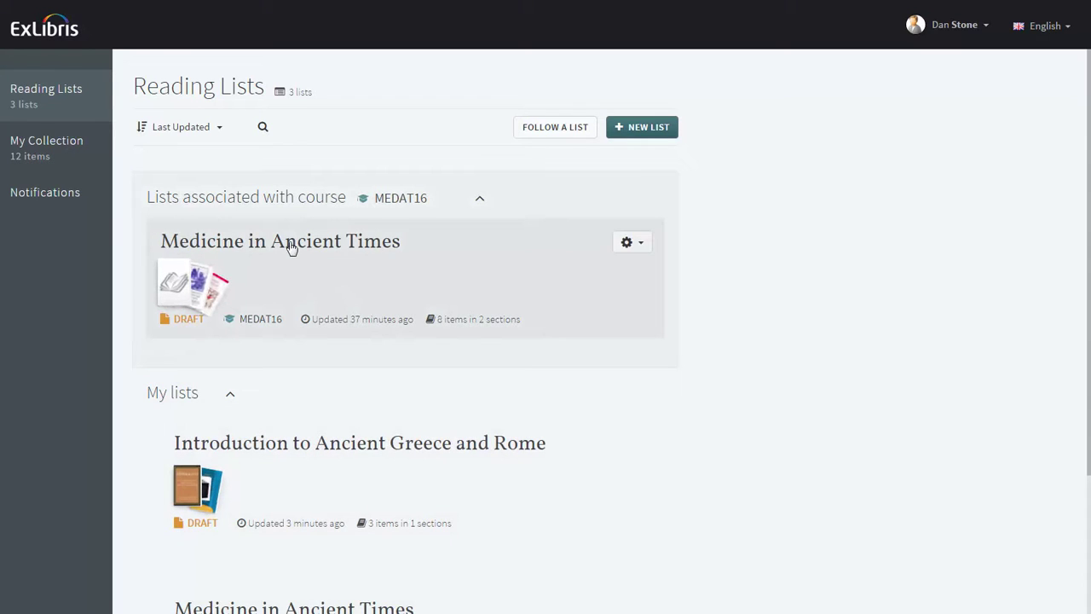
left_click(294, 245)
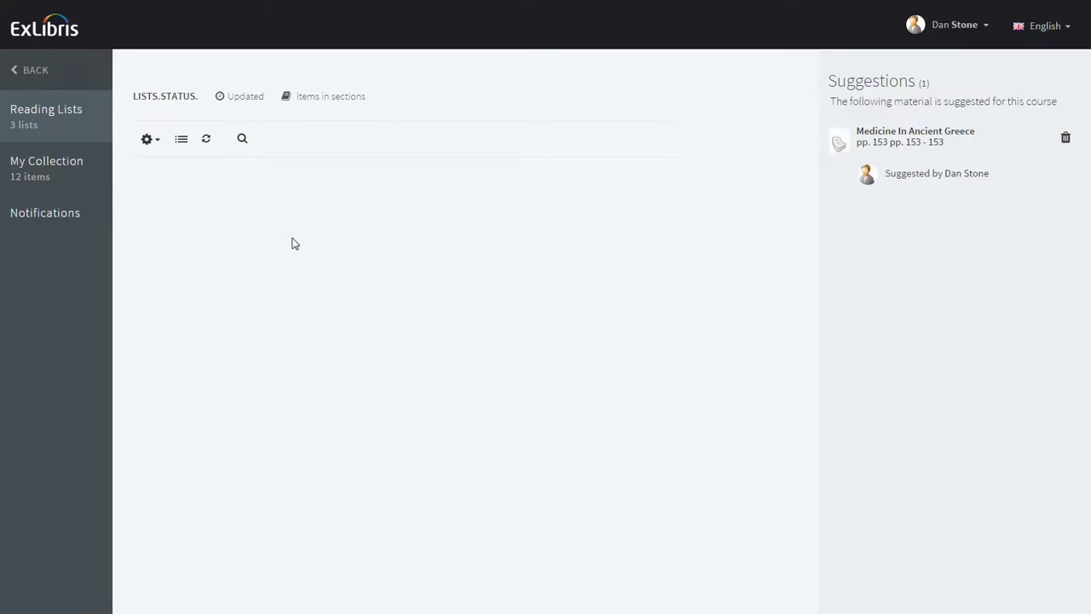
scroll(294, 260, "down", 5)
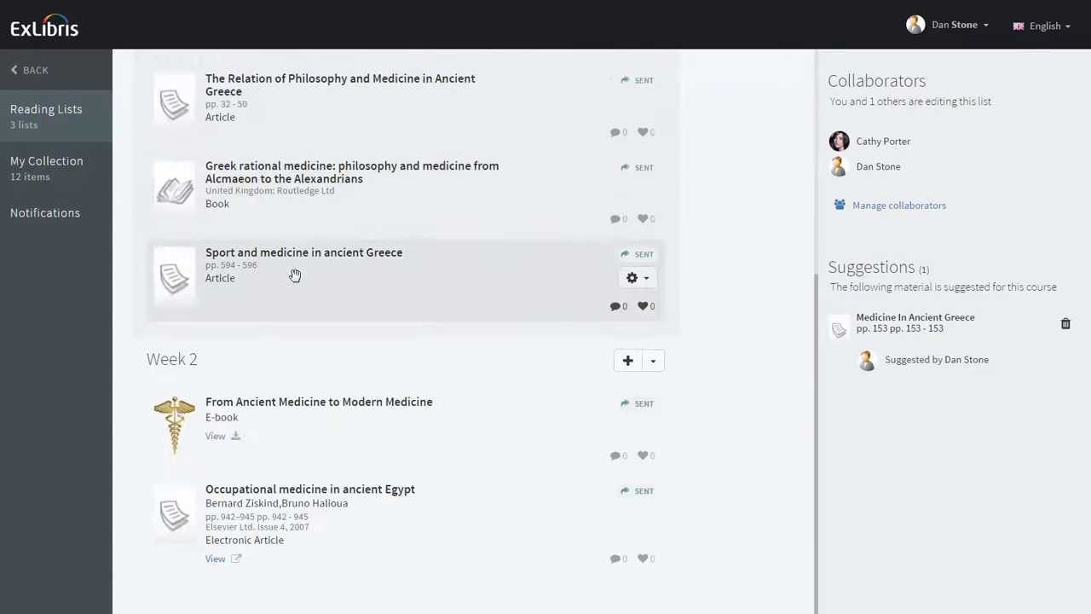
left_click(651, 362)
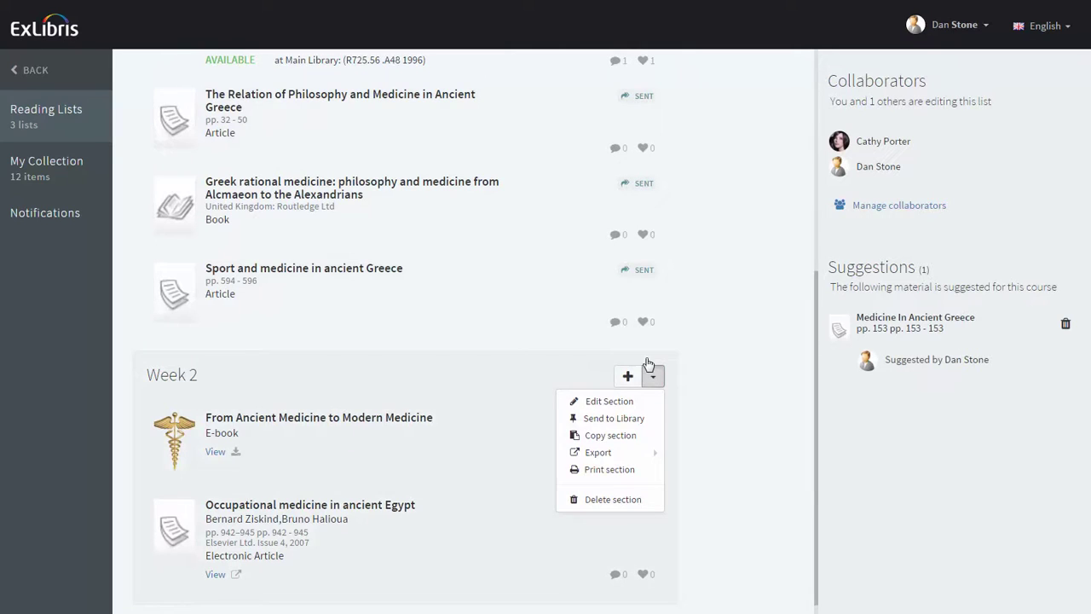
left_click(613, 437)
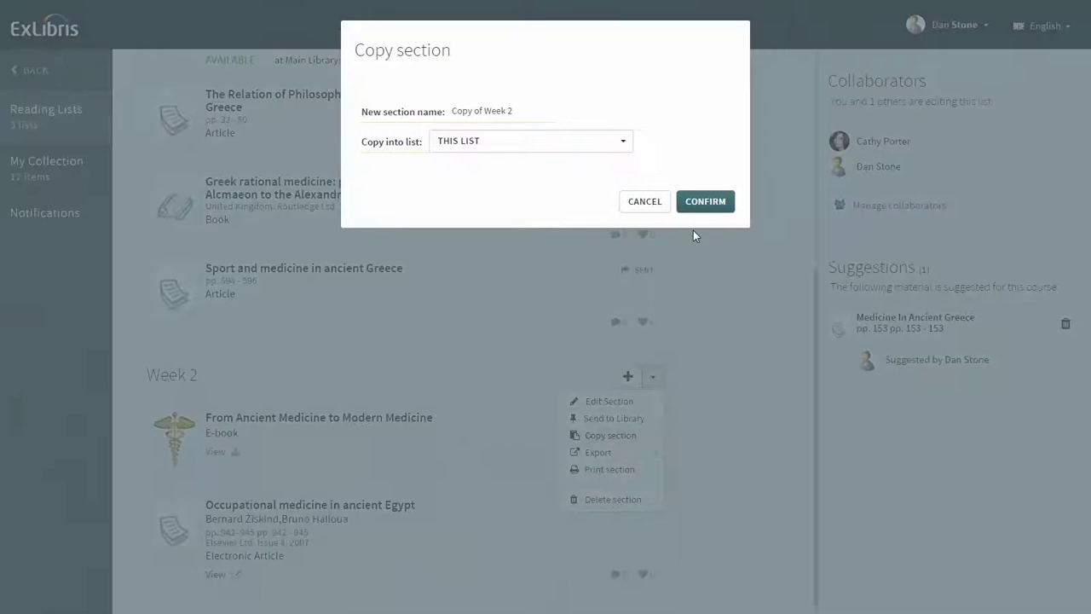
left_click(621, 141)
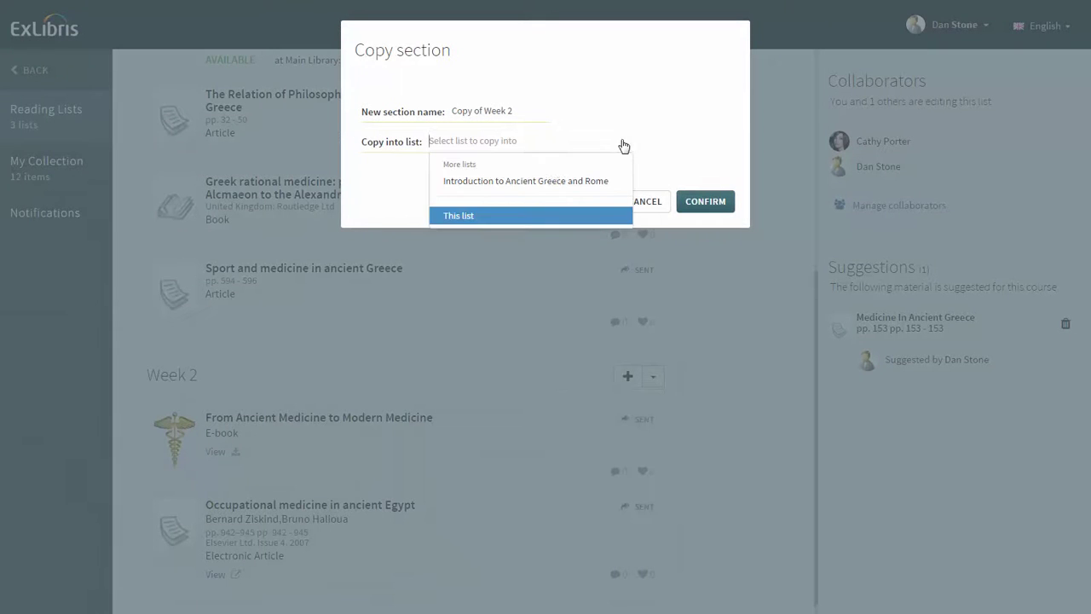
left_click(481, 183)
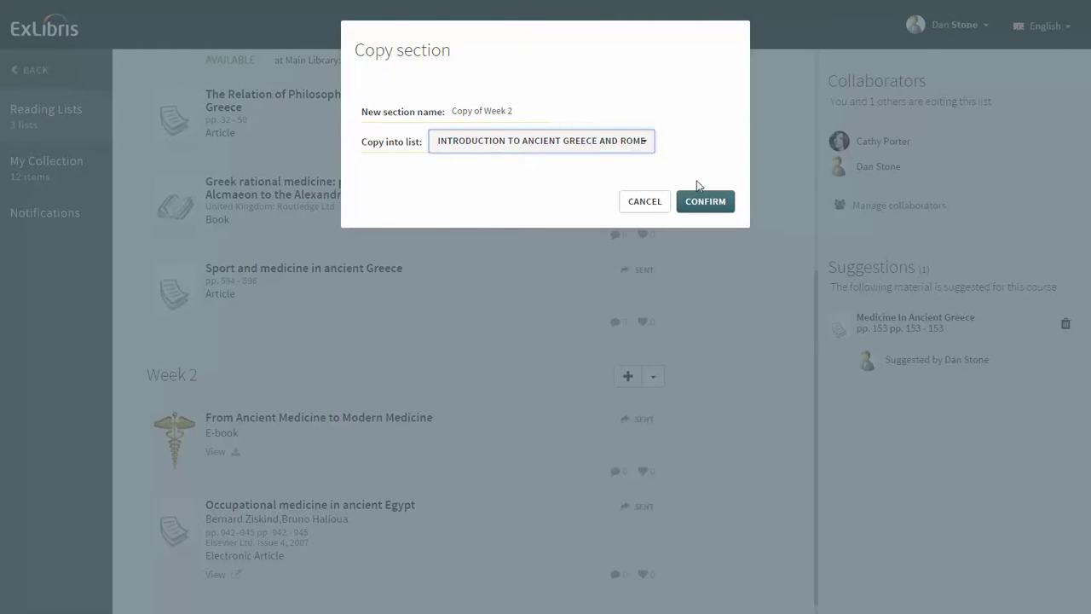
left_click(700, 209)
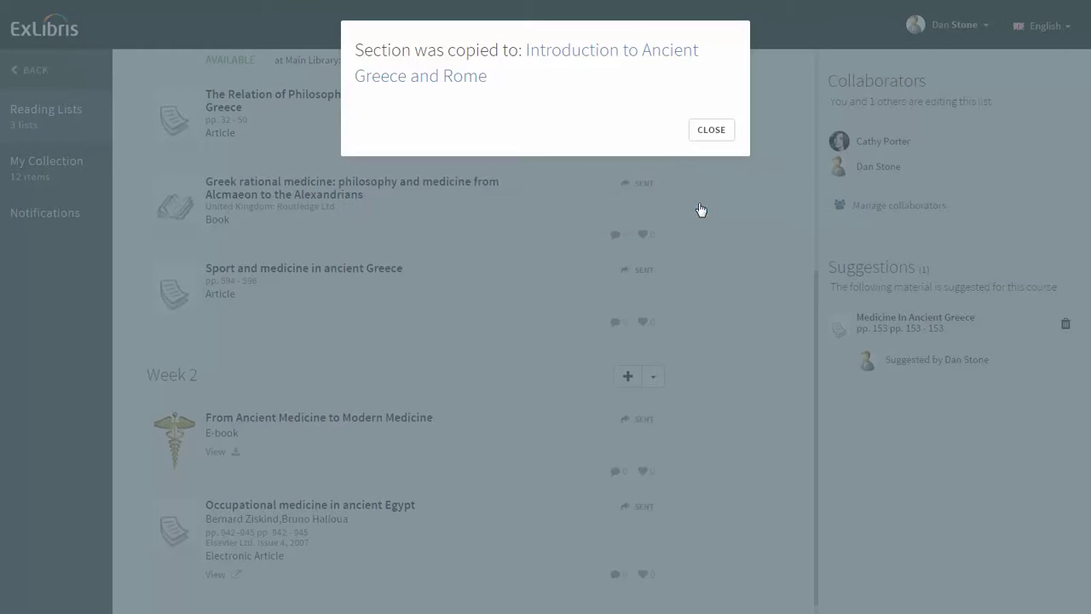
left_click(706, 128)
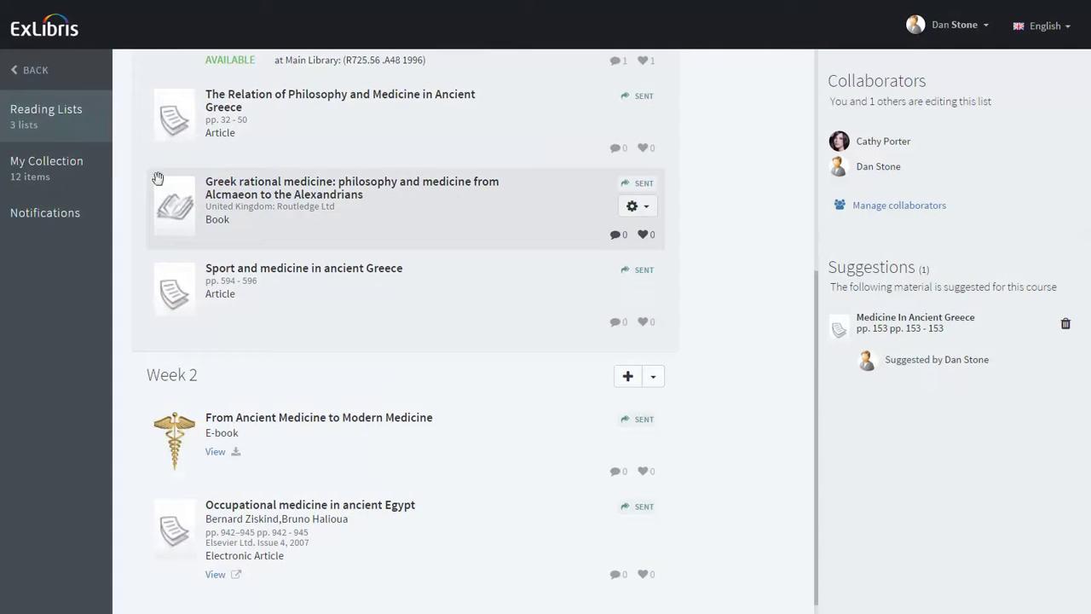
left_click(46, 114)
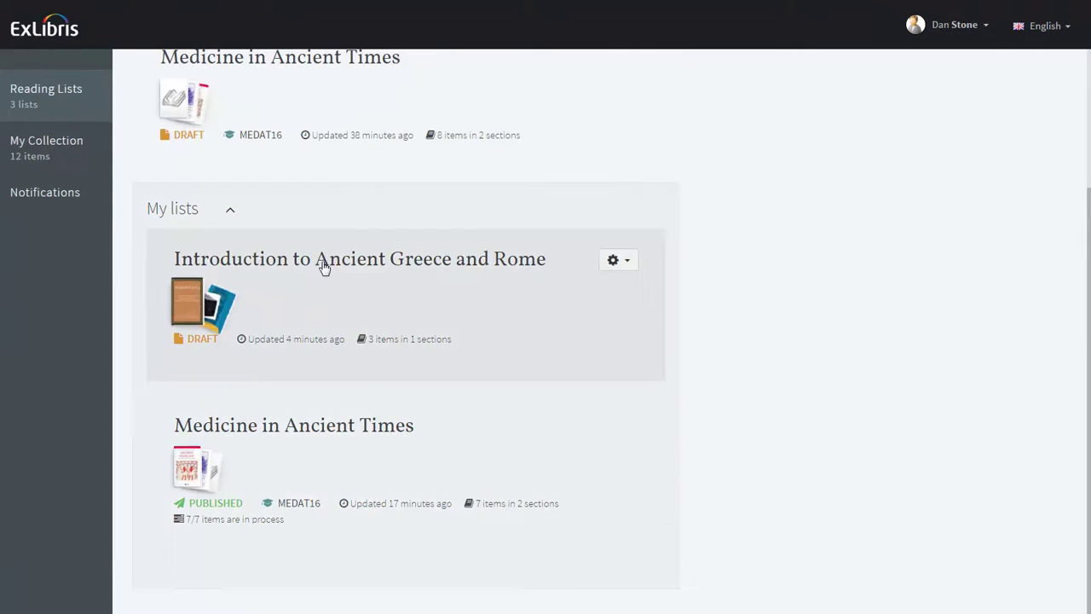
Check that Introduction to Ancient Greece and Rome shows Week 1 Reading and Copy of Week 2, 5 items.
left_click(326, 275)
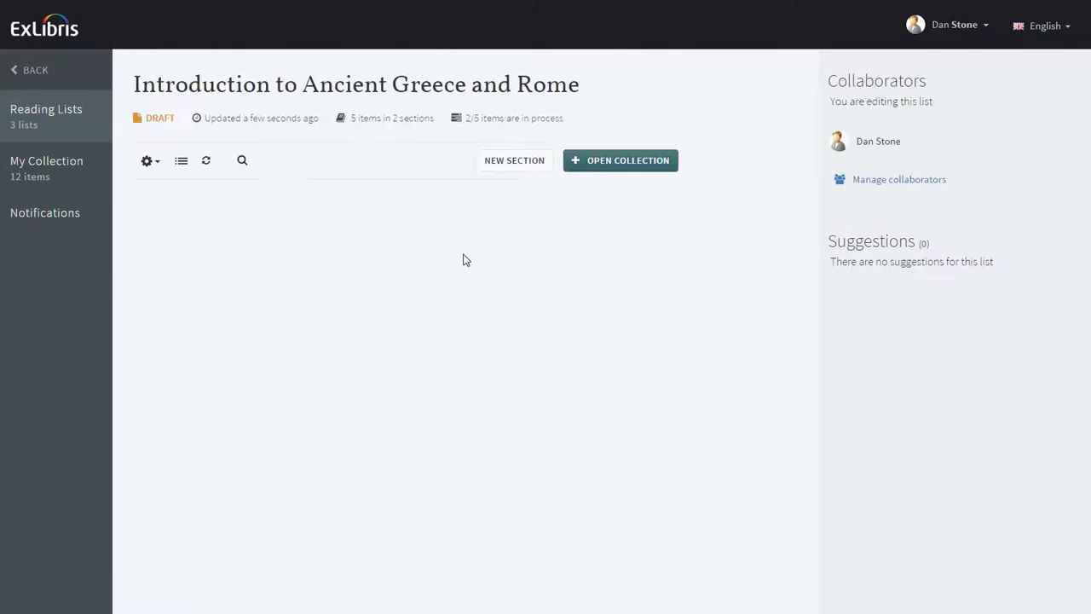
scroll(341, 238, "down", 3)
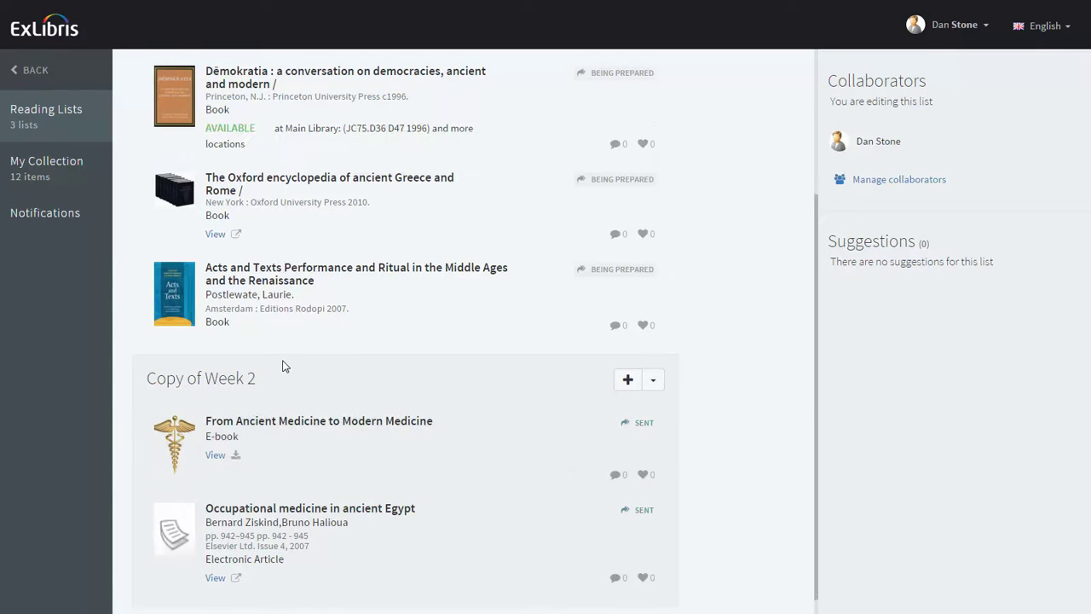
scroll(281, 366, "up", 3)
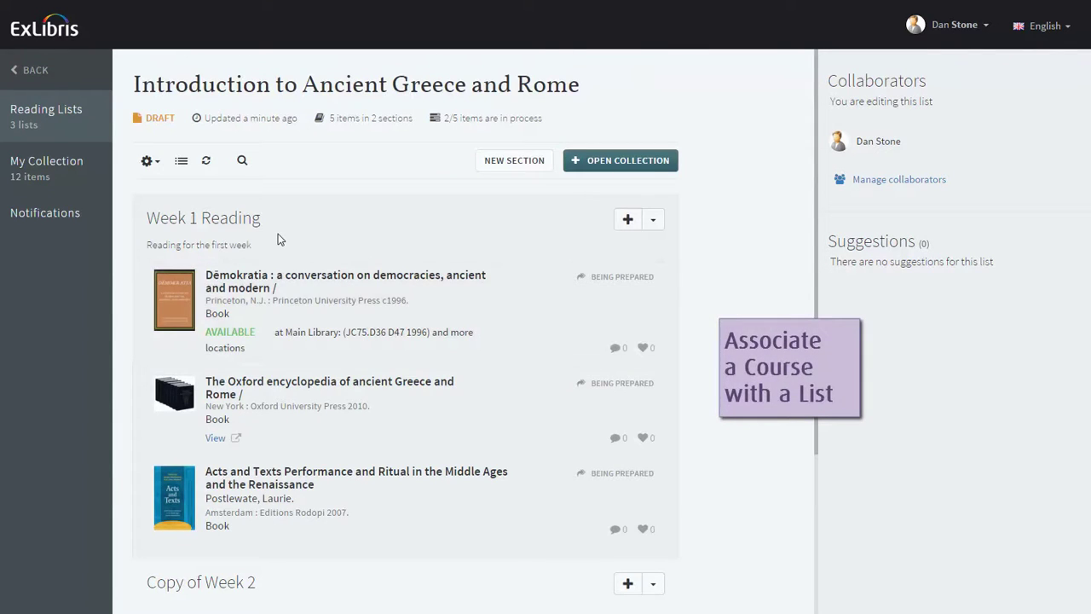
left_click(150, 161)
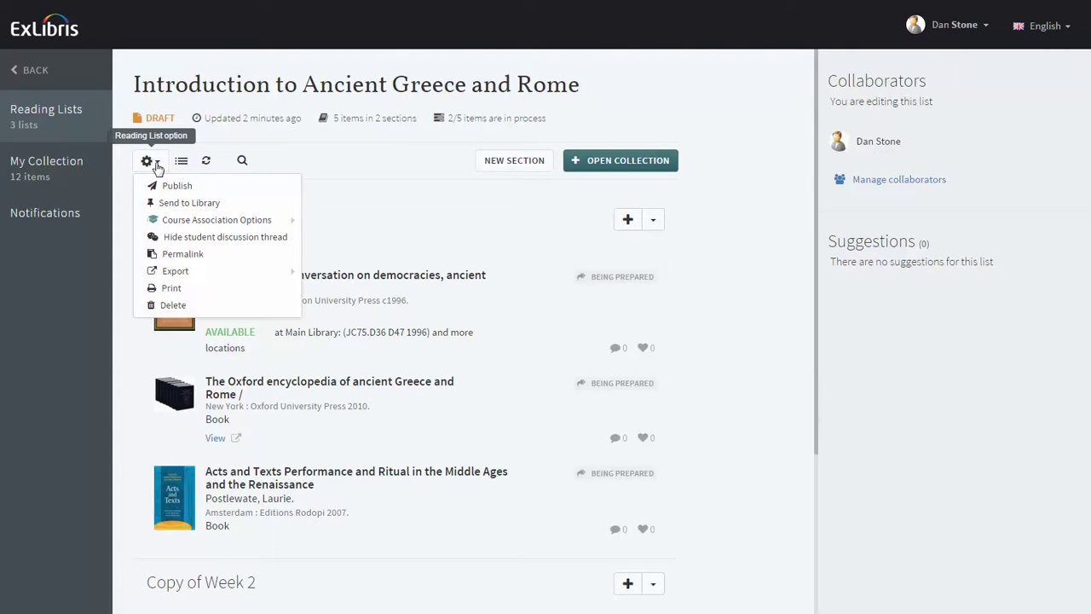
mouse_move(195, 221)
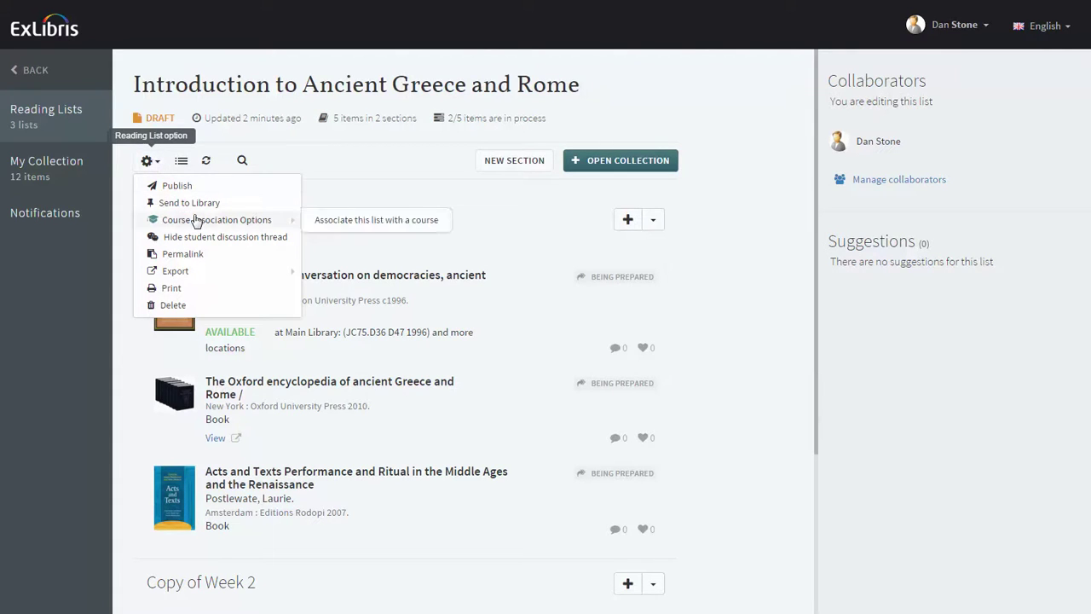
left_click(354, 227)
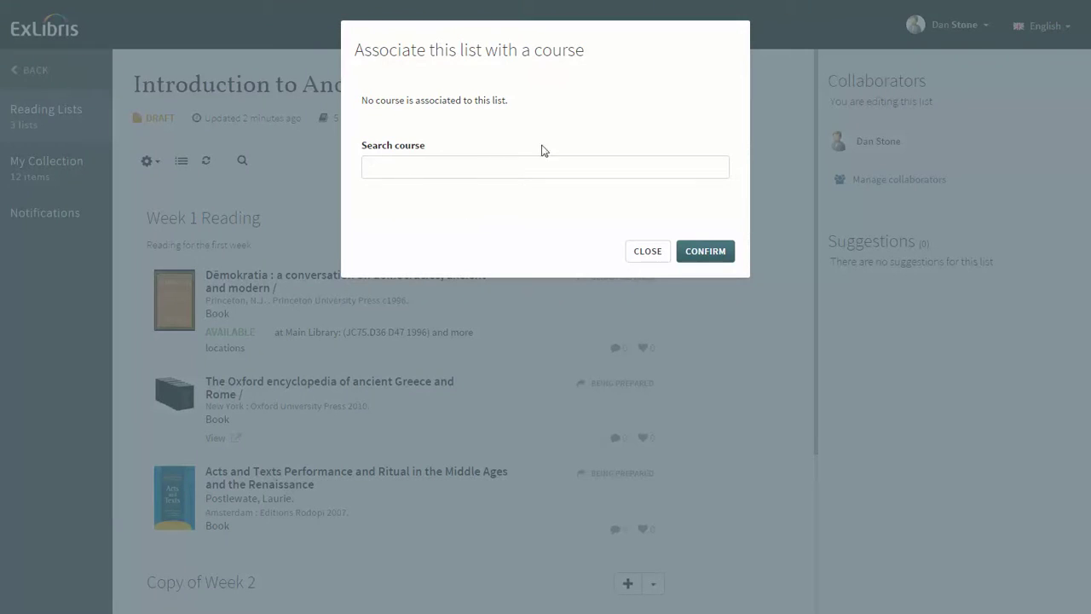
type("mes")
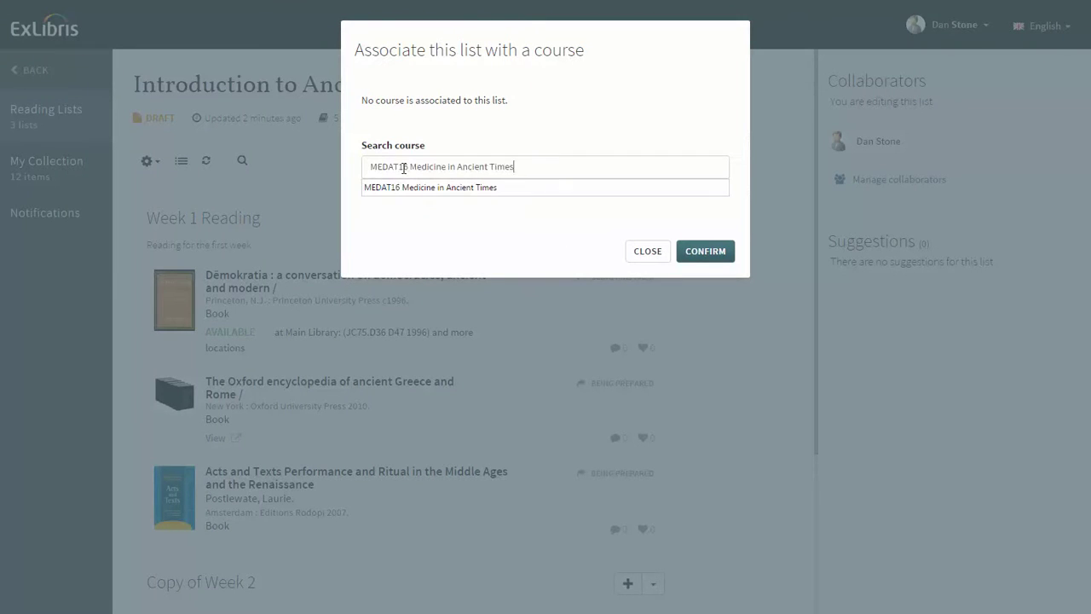
left_click(479, 190)
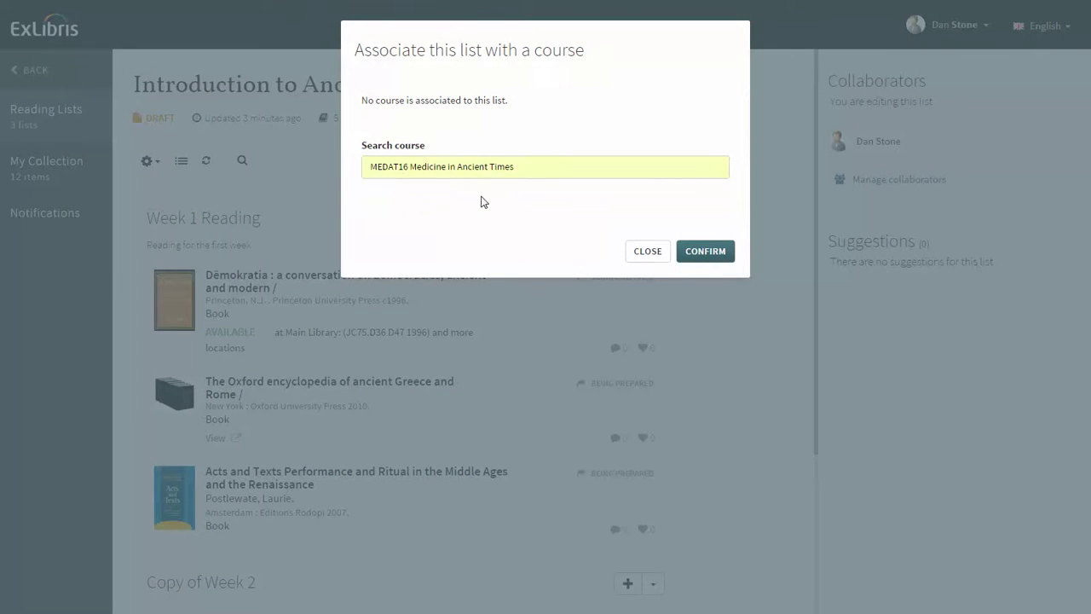
left_click(706, 252)
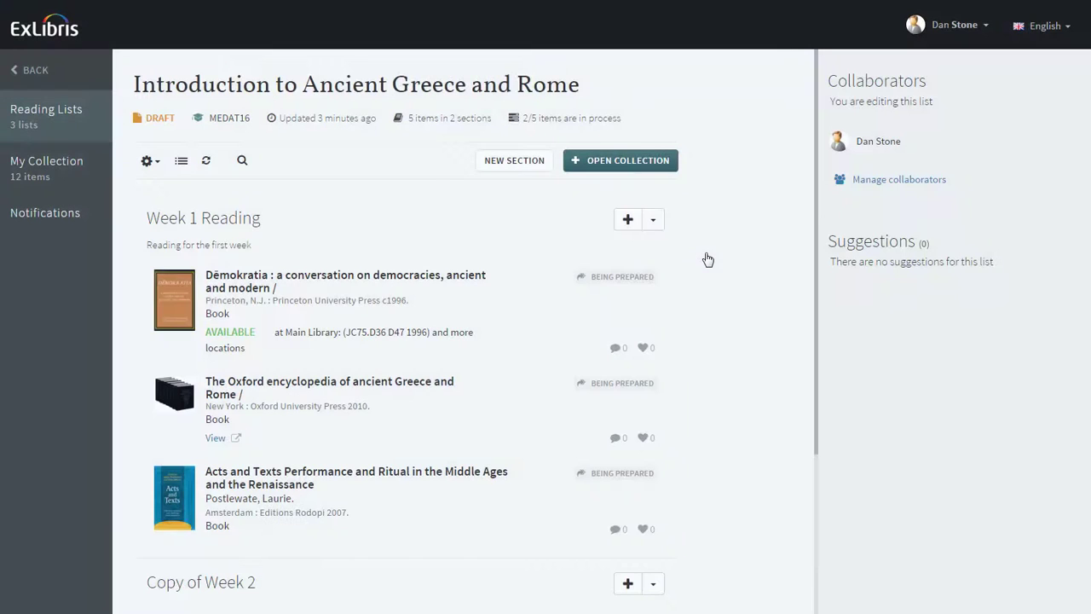
mouse_move(237, 118)
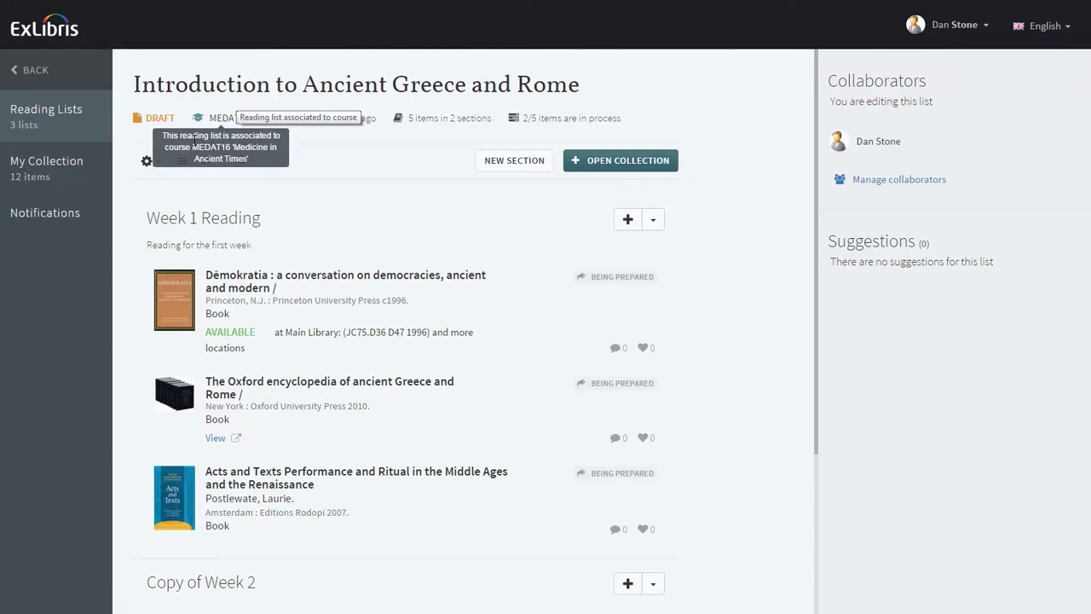
left_click(156, 167)
mouse_move(179, 220)
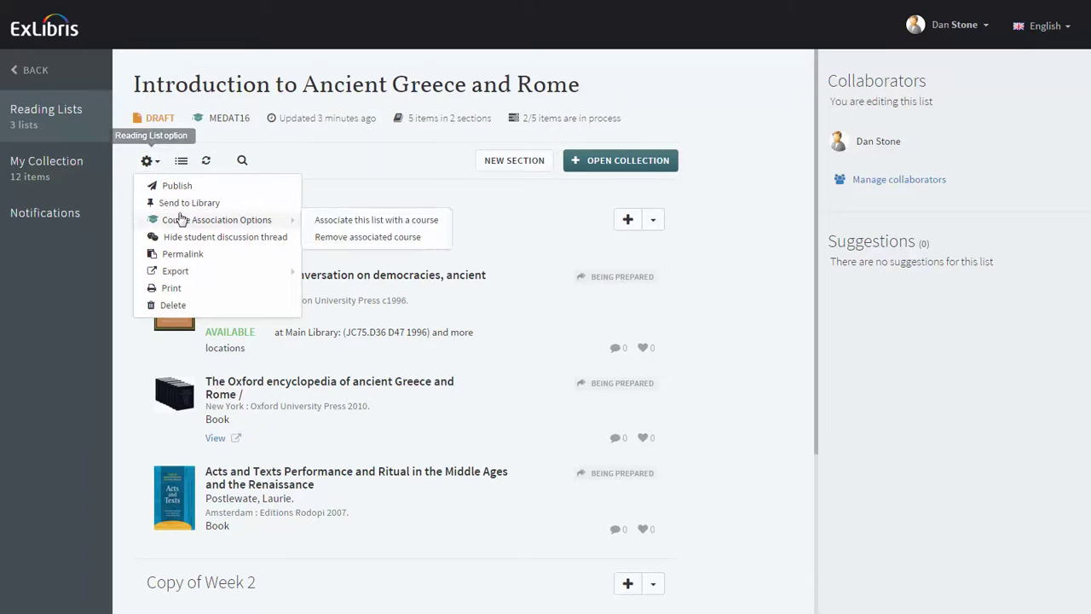
left_click(353, 239)
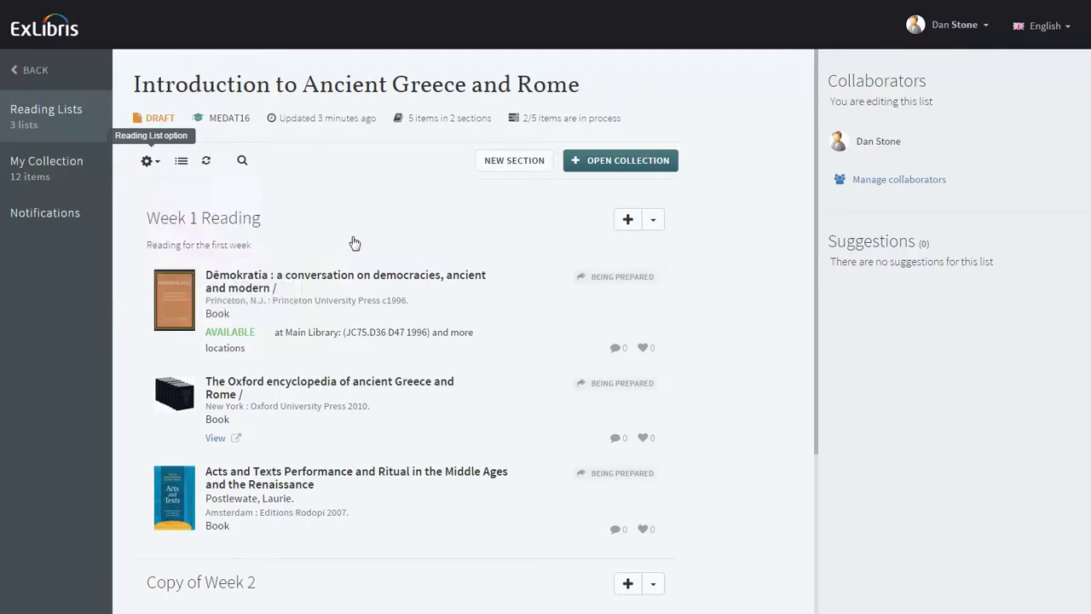
left_click(717, 94)
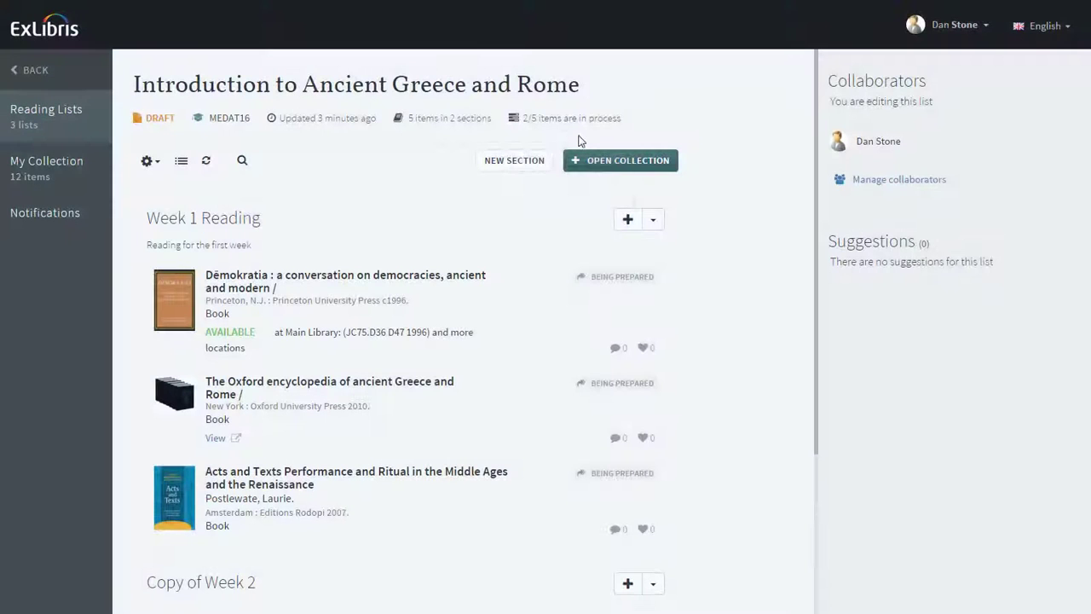